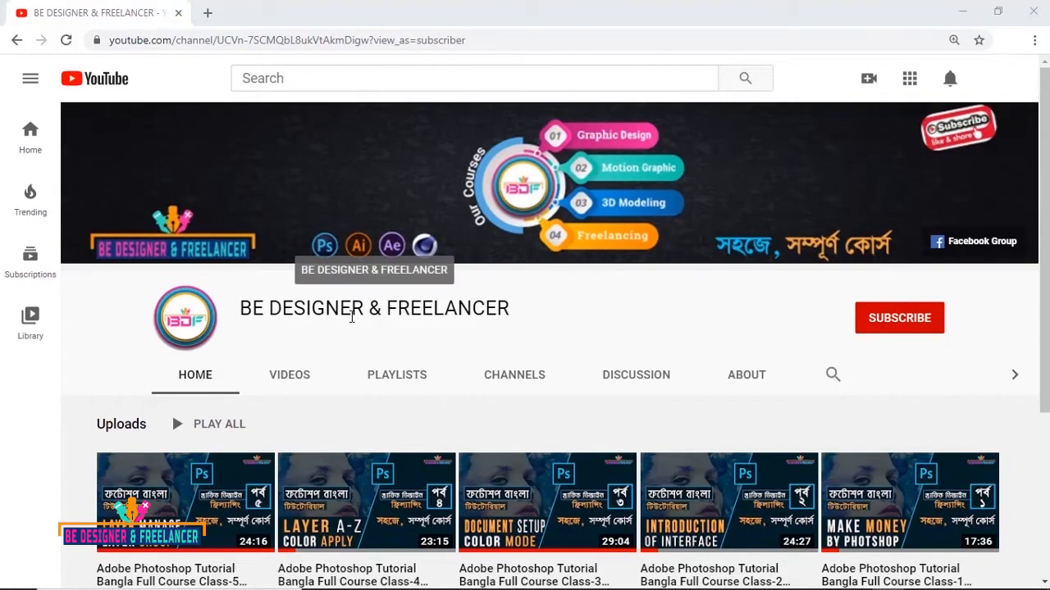
Step: Subscribe to the BE DESIGNER & FREELANCER channel and set its notification preference
{"action": "left_click", "coordinate": [897, 328]}
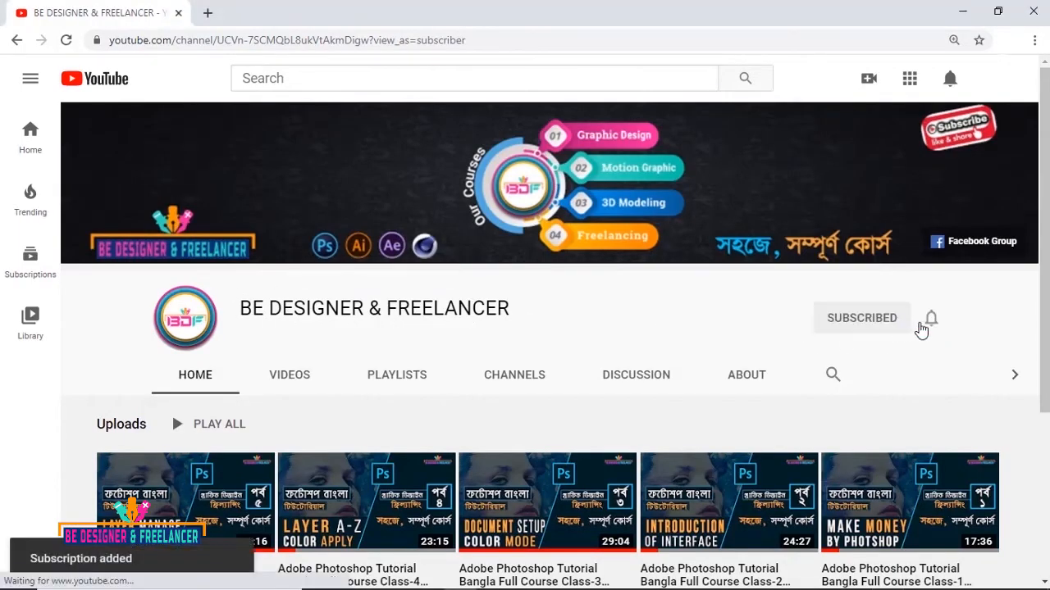
{"action": "left_click", "coordinate": [932, 321]}
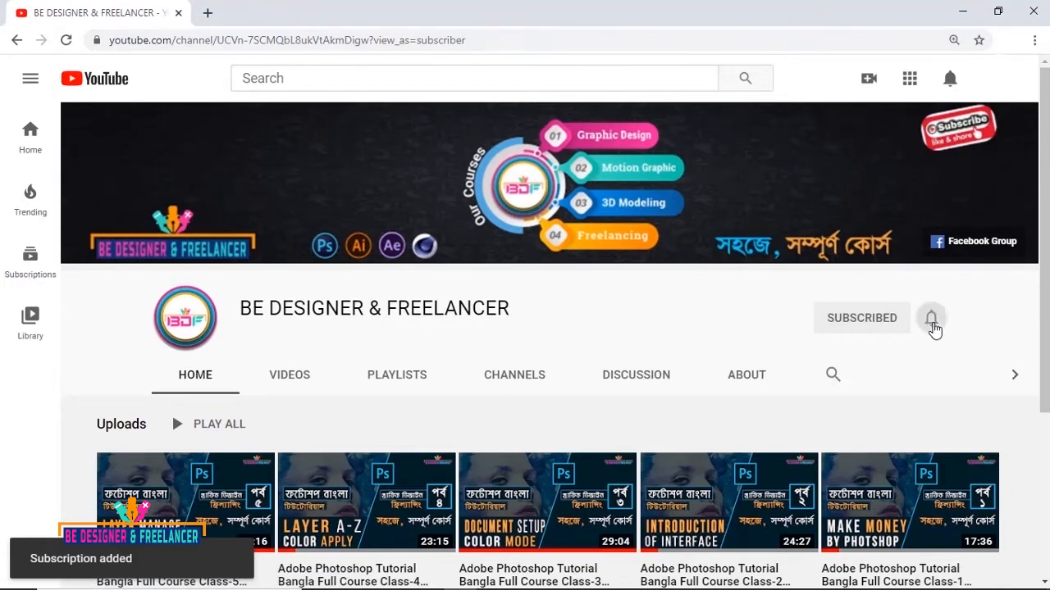
{"action": "left_click", "coordinate": [874, 356]}
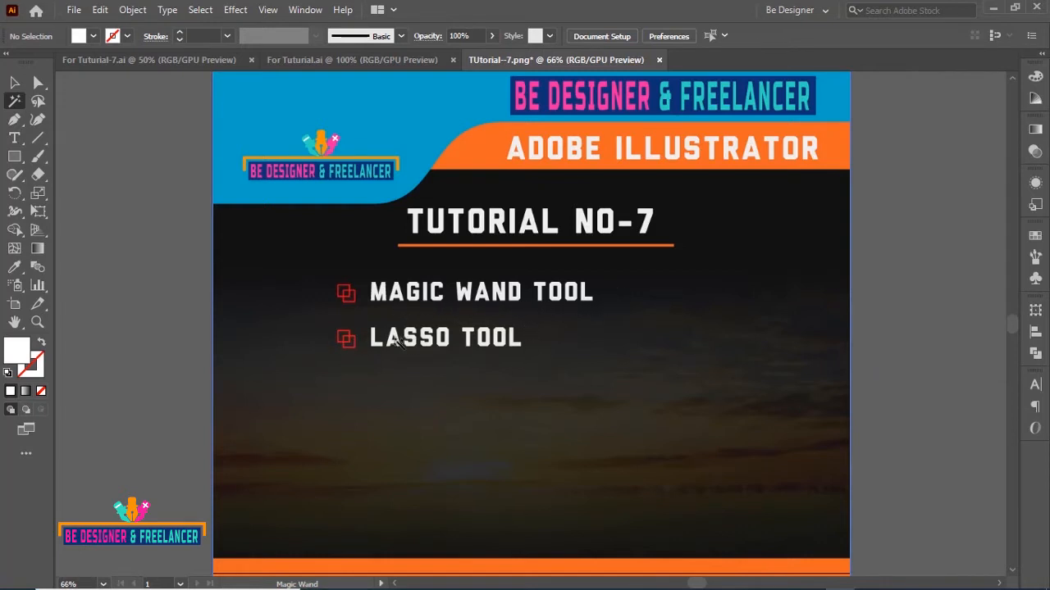
Step: Switch to the For Tuturial-7.ai document in Illustrator and activate the Magic Wand tool
{"action": "left_click", "coordinate": [222, 60]}
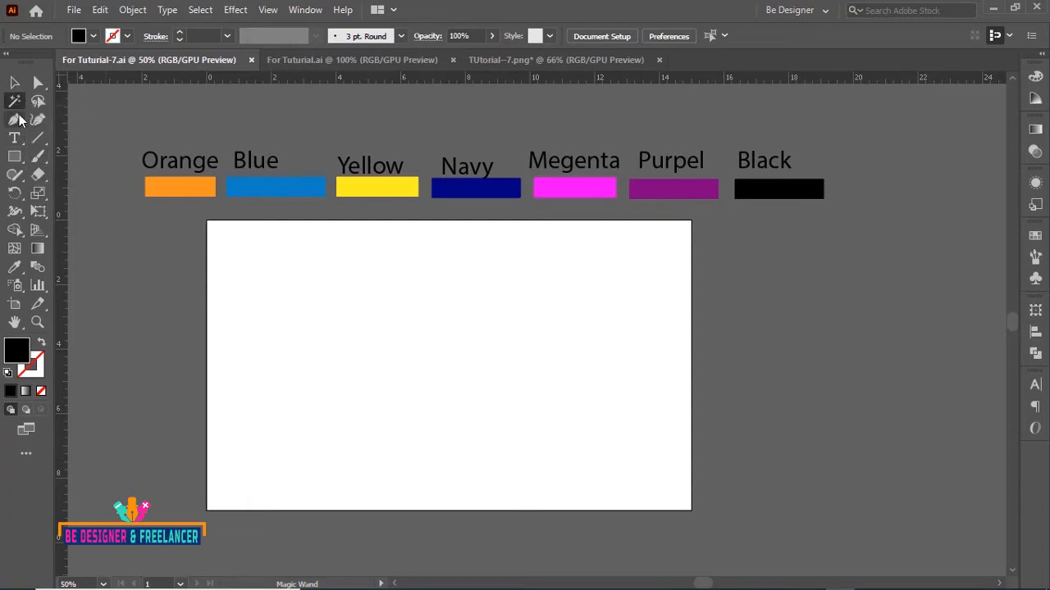
{"action": "left_click", "coordinate": [15, 193]}
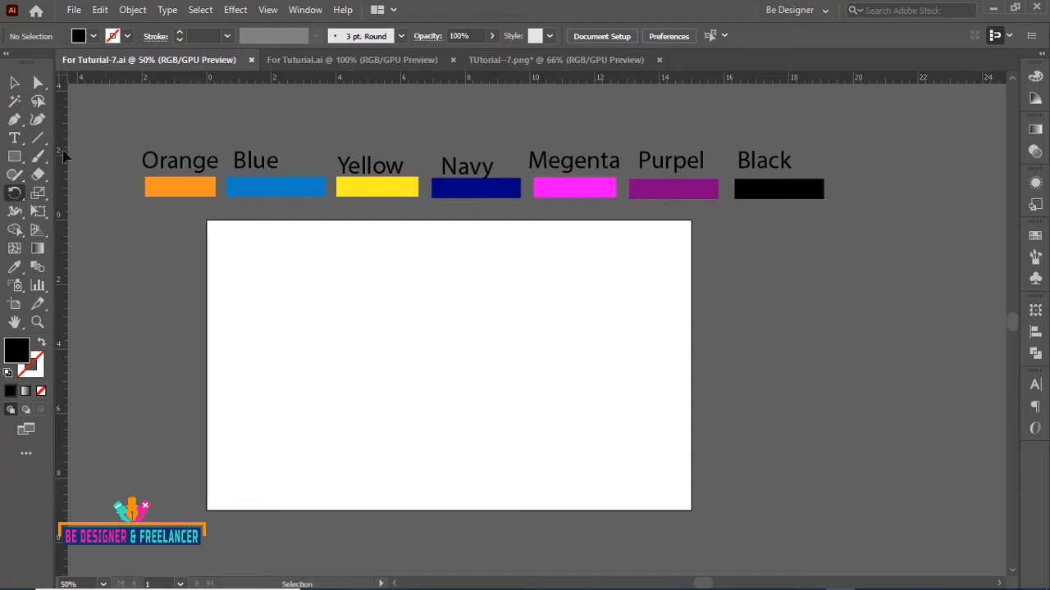
{"action": "key", "text": "y"}
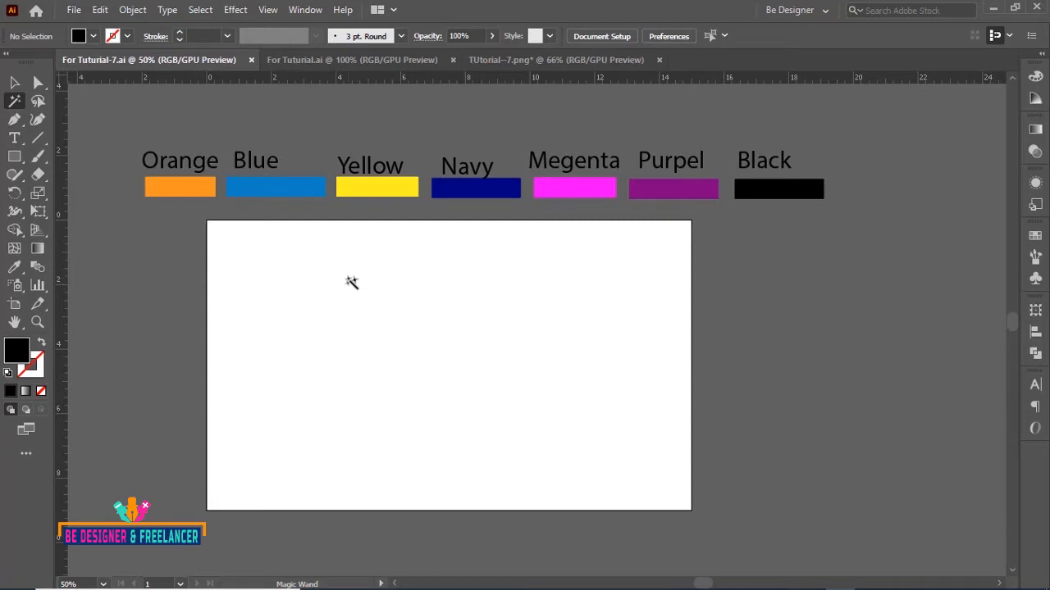
Step: Draw a black square, a flat rectangle, a rounded square and a circle about 1.25 in wide in a row near the artboard's upper edge
{"action": "left_click", "coordinate": [16, 155]}
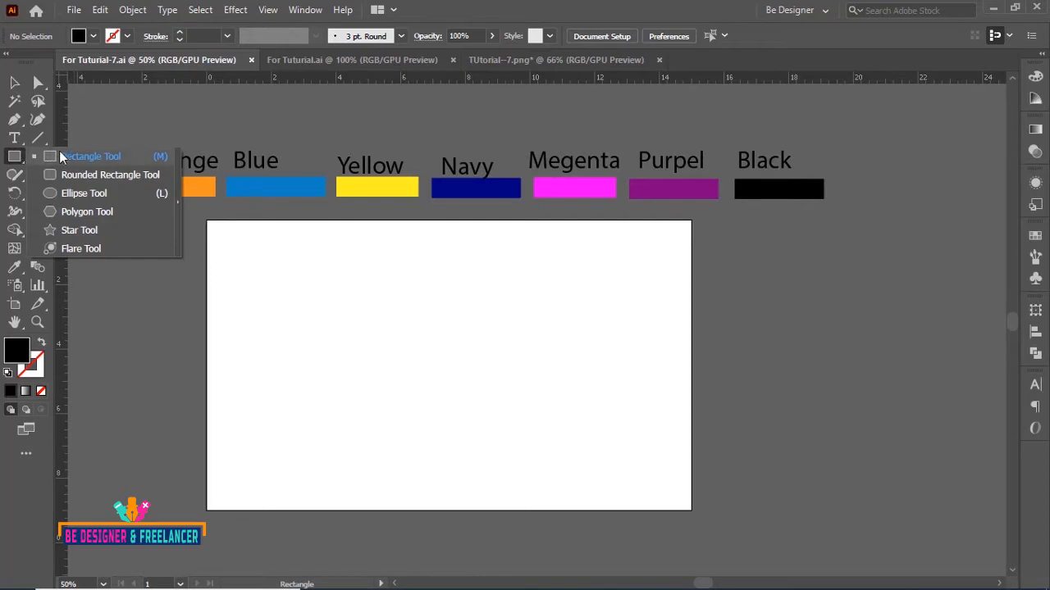
{"action": "left_click", "coordinate": [78, 155]}
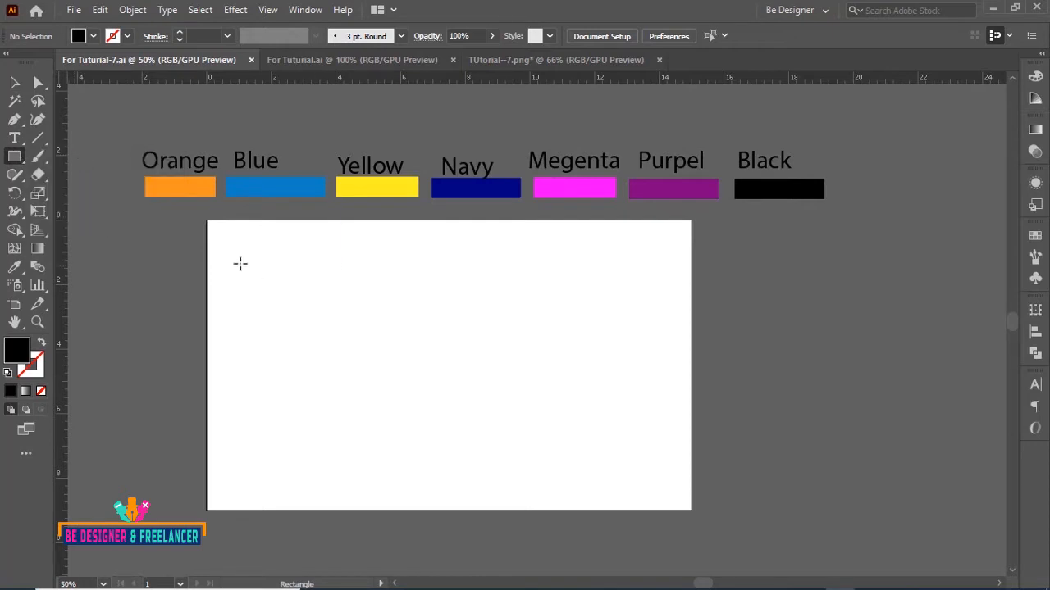
{"action": "mouse_move", "coordinate": [229, 251]}
{"action": "left_mouse_down"}
{"action": "mouse_move", "coordinate": [264, 289]}
{"action": "mouse_move", "coordinate": [323, 277]}
{"action": "mouse_move", "coordinate": [386, 288]}
{"action": "left_mouse_up"}
{"action": "left_click_drag", "start_coordinate": [14, 157], "coordinate": [78, 194]}
{"action": "left_click_drag", "start_coordinate": [407, 251], "coordinate": [446, 293]}
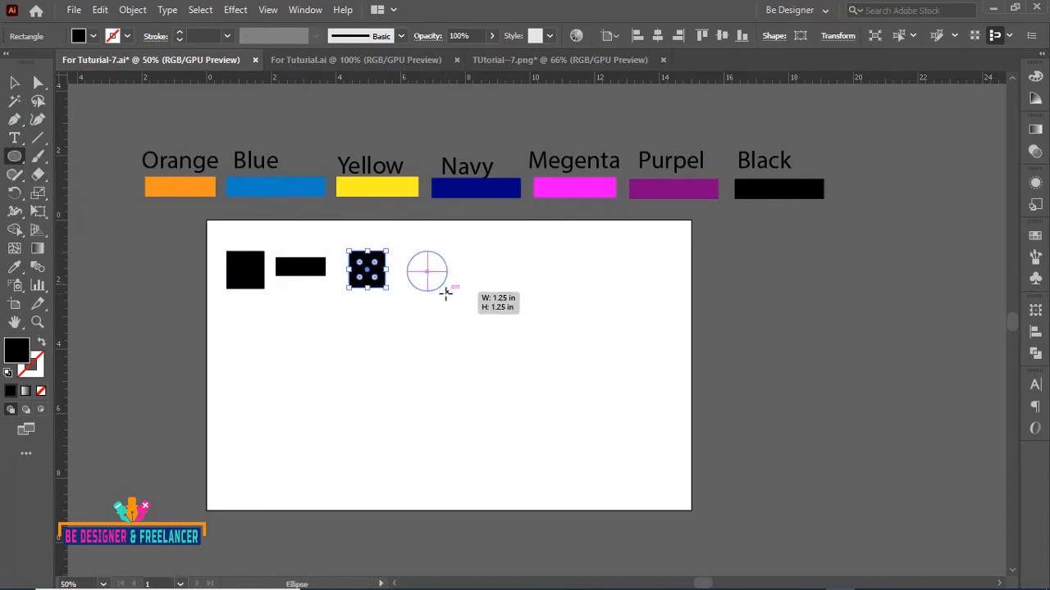
Step: Add a black hexagon and a five-pointed star to the end of the row of shapes
{"action": "left_click_drag", "start_coordinate": [15, 157], "coordinate": [78, 212]}
{"action": "left_click_drag", "start_coordinate": [476, 257], "coordinate": [498, 272]}
{"action": "key", "text": "v"}
{"action": "left_click_drag", "start_coordinate": [463, 260], "coordinate": [490, 283]}
{"action": "left_click_drag", "start_coordinate": [538, 251], "coordinate": [555, 274]}
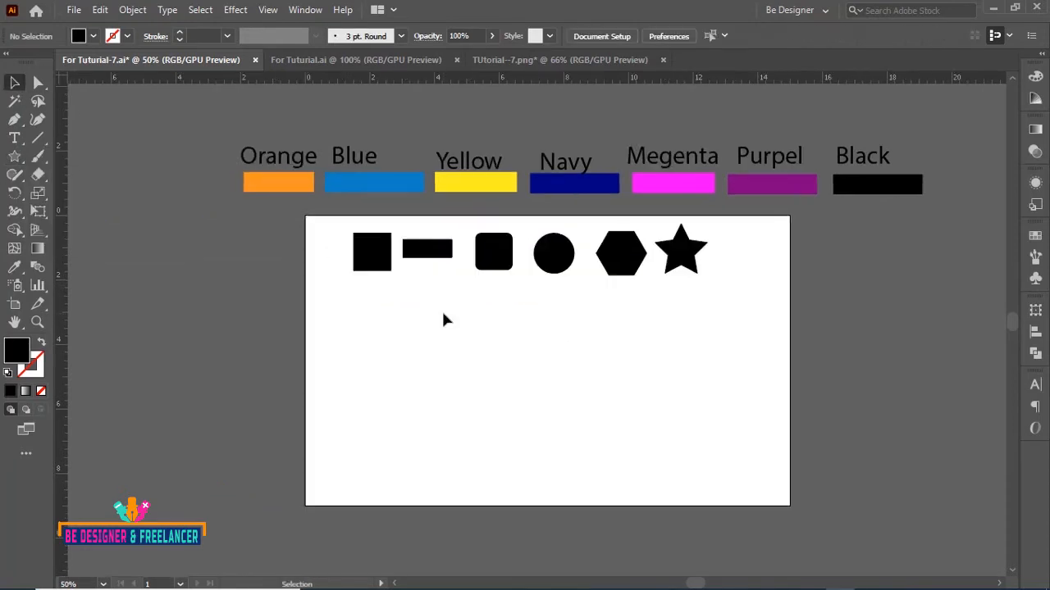
Step: Give all six shapes in the row an RGB Magenta stroke of 8 pt
{"action": "left_click_drag", "start_coordinate": [331, 234], "coordinate": [736, 261]}
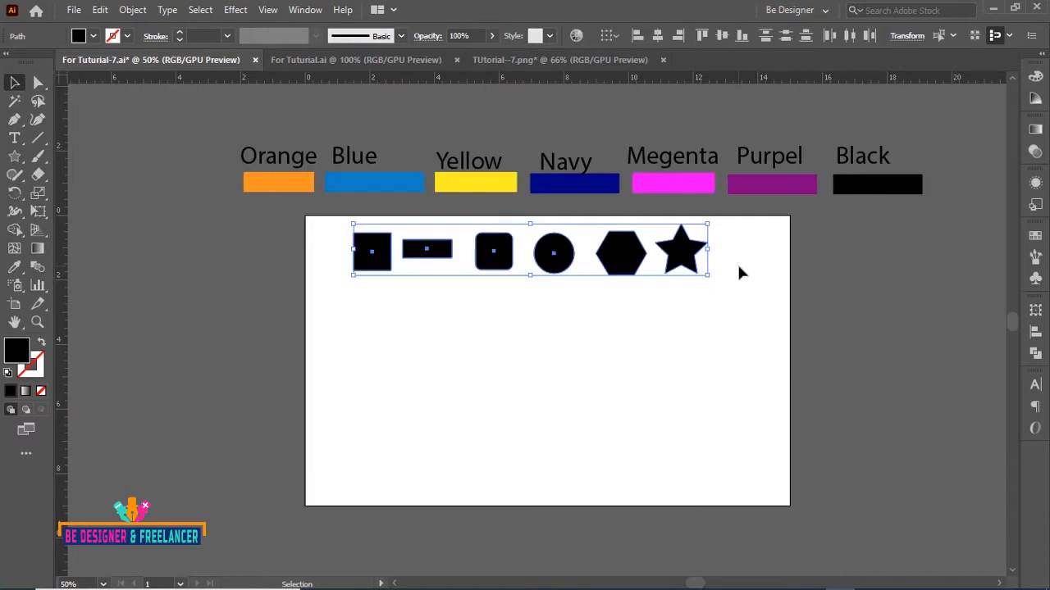
{"action": "left_click", "coordinate": [127, 36]}
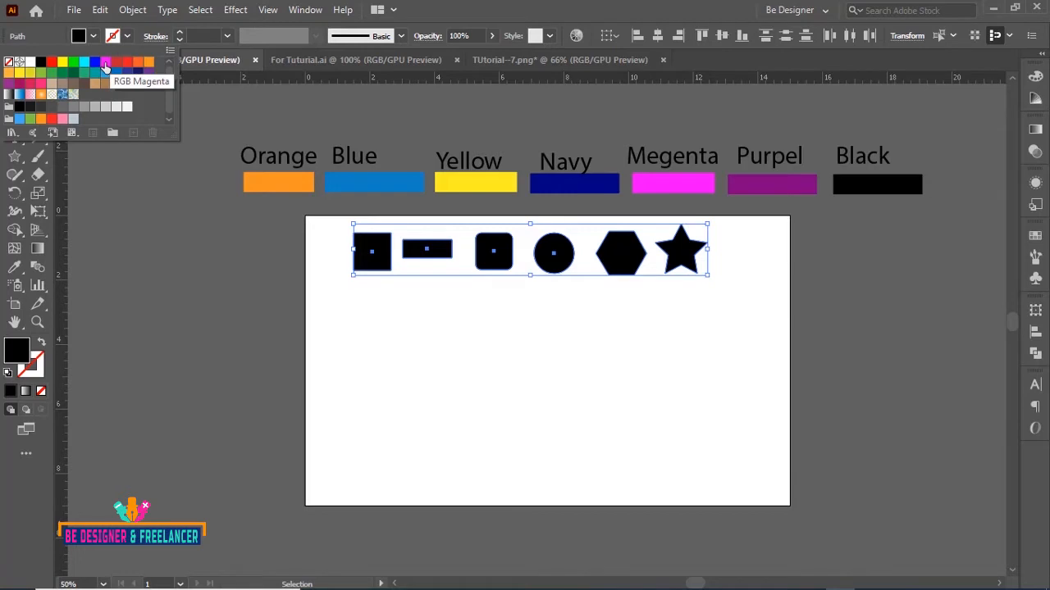
{"action": "left_click", "coordinate": [104, 63]}
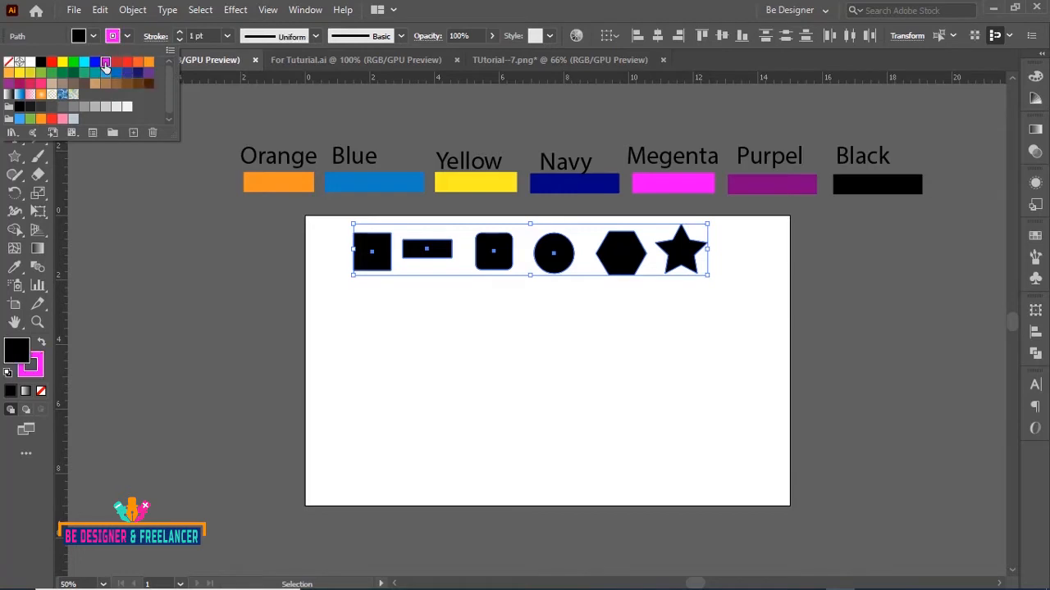
{"action": "left_click", "coordinate": [226, 36]}
{"action": "left_click", "coordinate": [227, 36]}
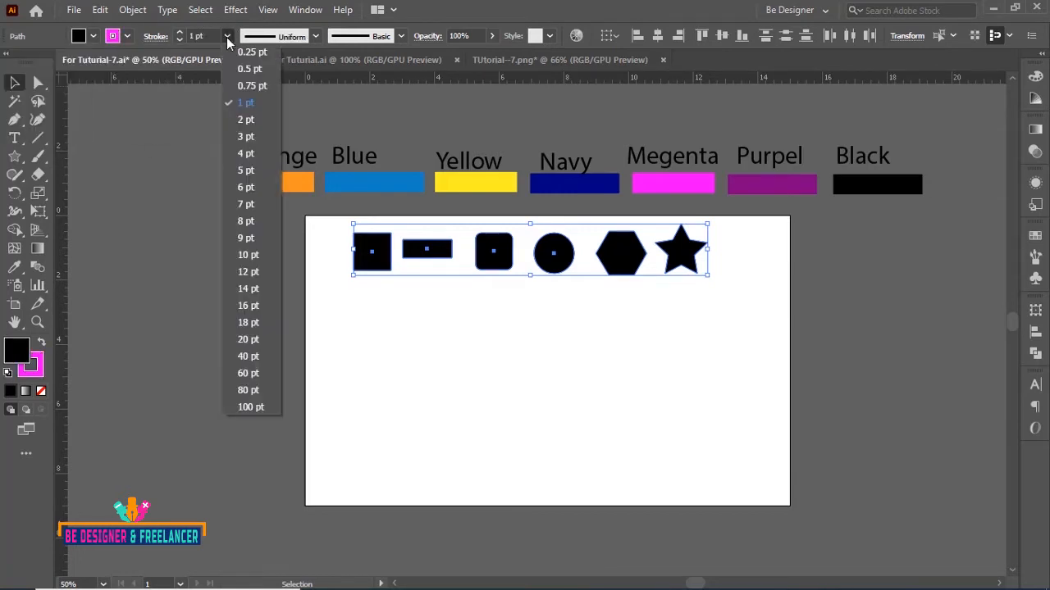
{"action": "left_click", "coordinate": [244, 222]}
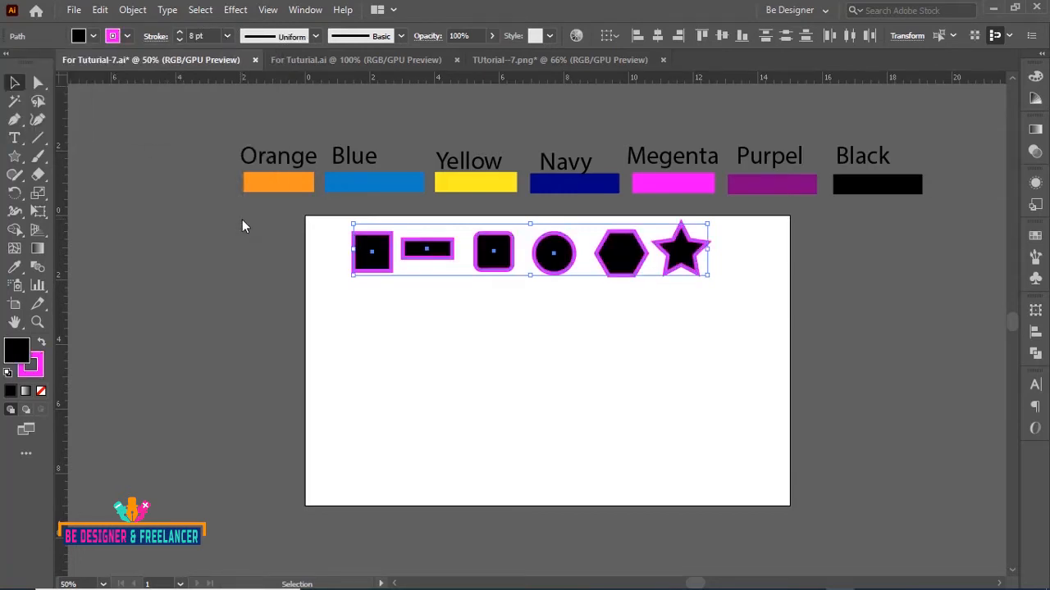
{"action": "left_click", "coordinate": [591, 360]}
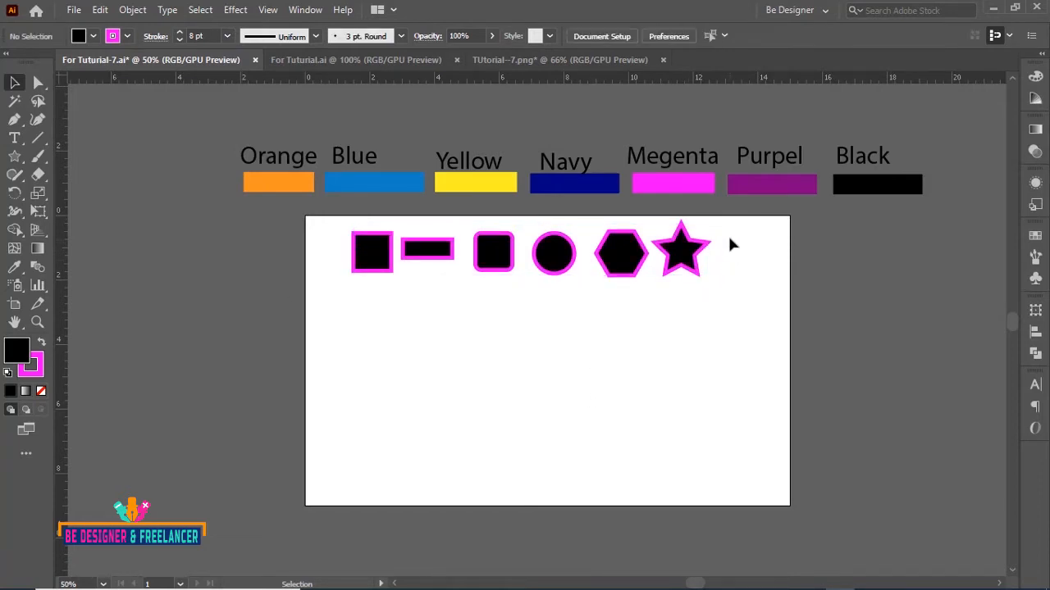
Step: Copy the row of six shapes downward and repeat the copy to make four evenly spaced rows
{"action": "left_click_drag", "start_coordinate": [728, 239], "coordinate": [353, 280]}
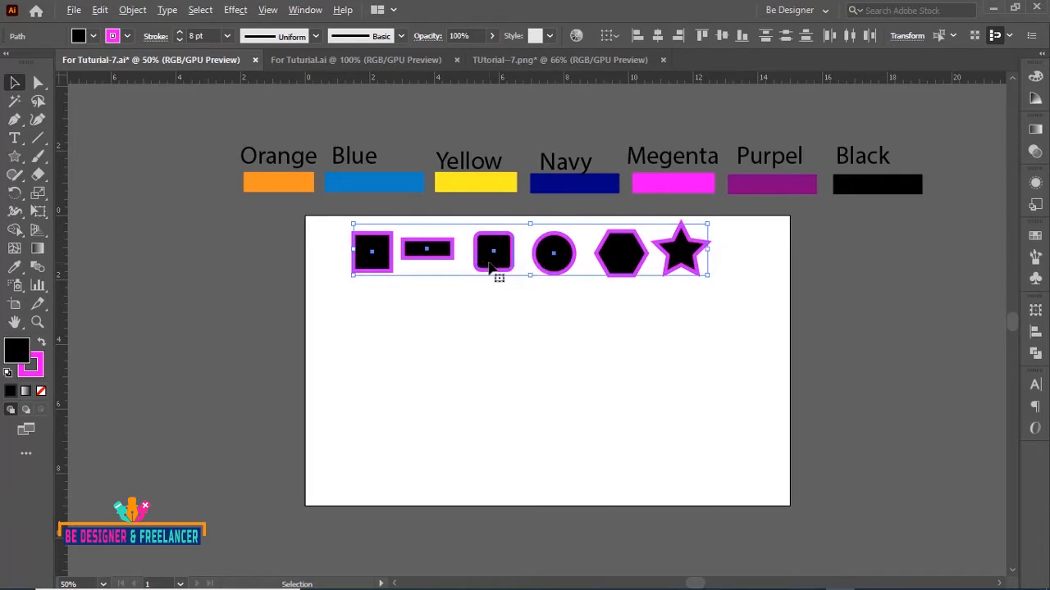
{"action": "left_click_drag", "start_coordinate": [490, 268], "coordinate": [486, 331]}
{"action": "key", "text": "ctrl+d"}
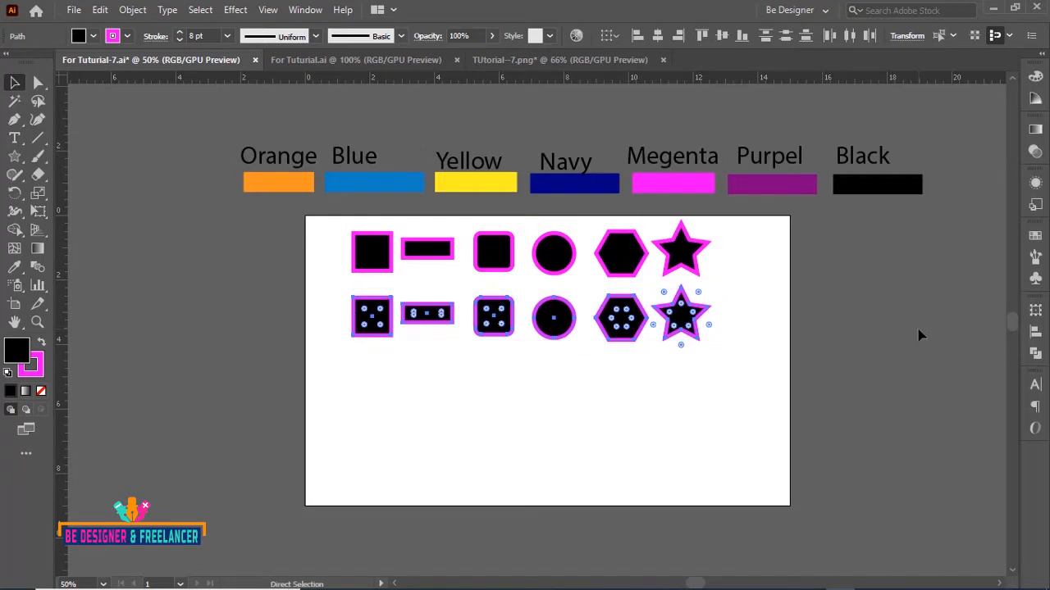
{"action": "key", "text": "ctrl+d"}
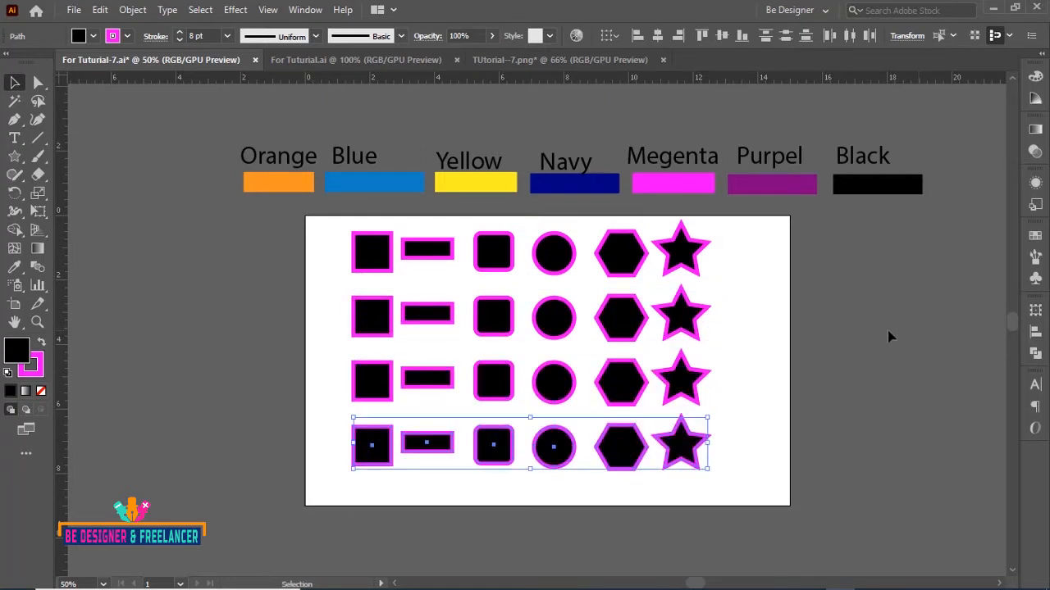
{"action": "left_click", "coordinate": [890, 336]}
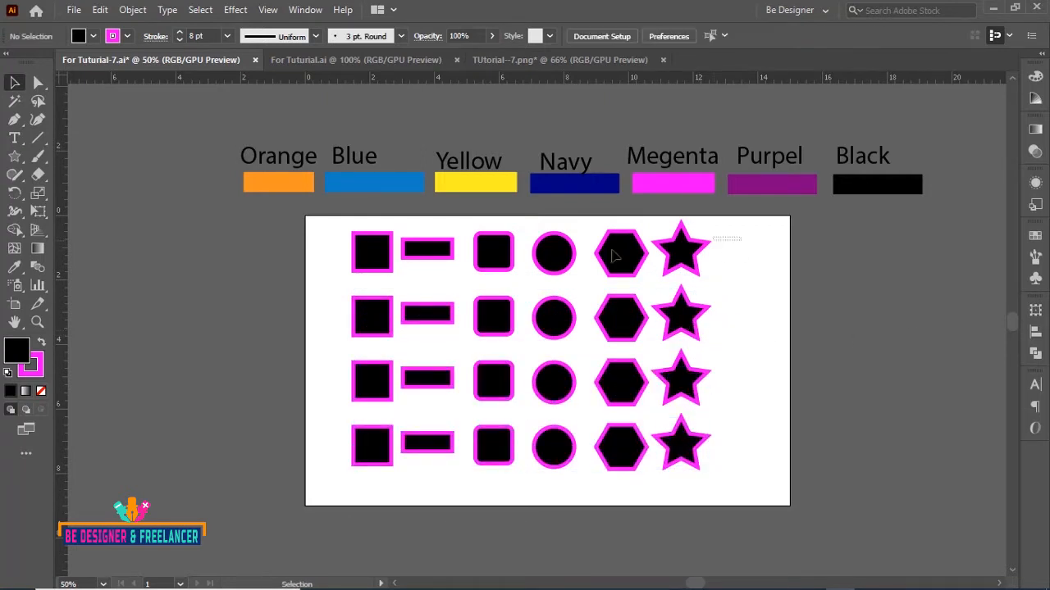
Step: Fill all shapes in the first row with a light orange swatch
{"action": "left_click", "coordinate": [348, 268]}
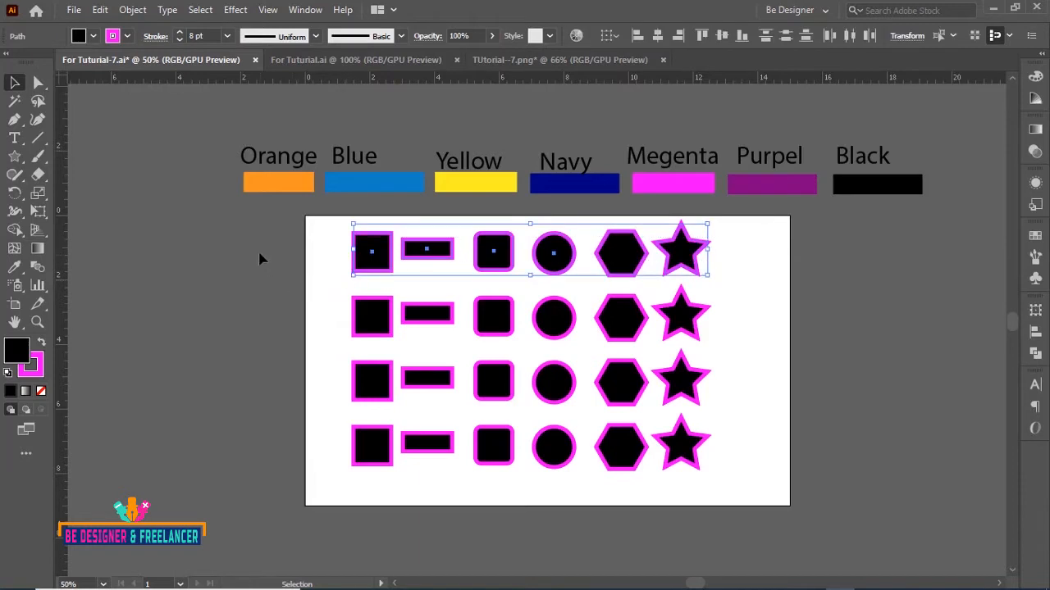
{"action": "left_click", "coordinate": [94, 36]}
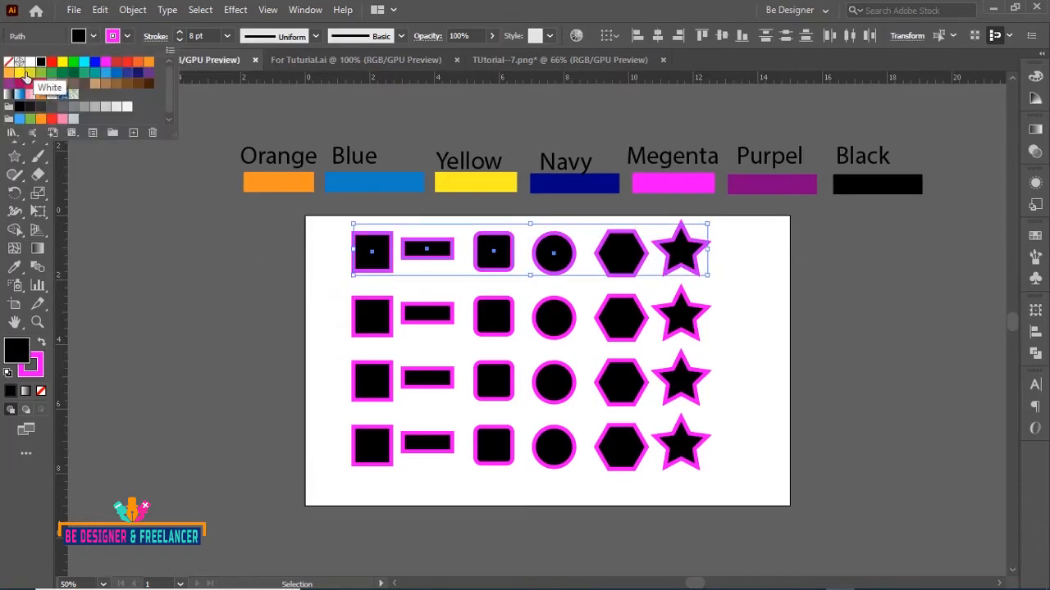
{"action": "left_click", "coordinate": [9, 74]}
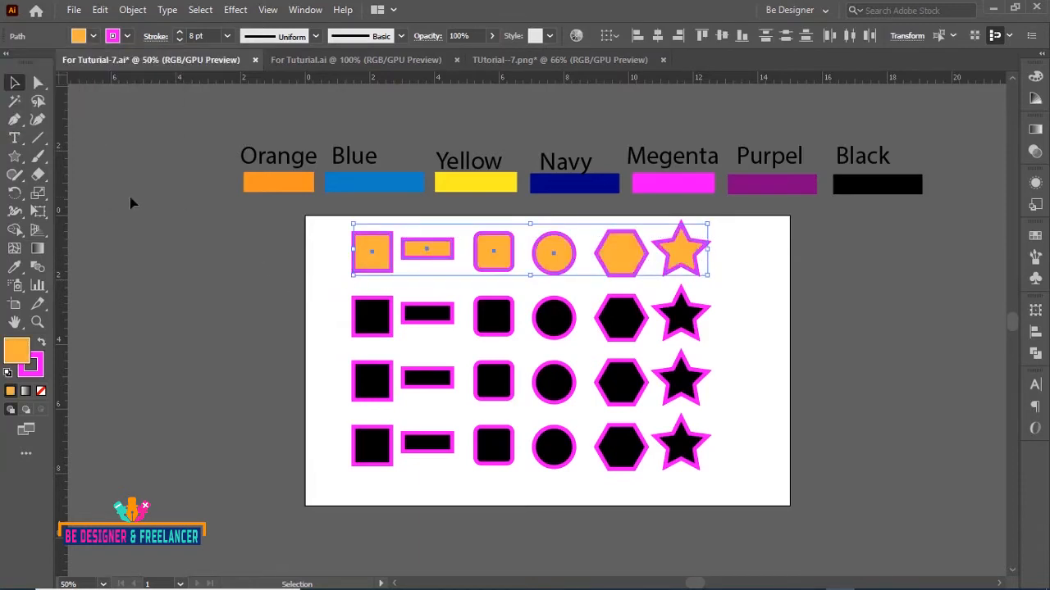
Step: Fill all shapes in the second row with RGB Blue
{"action": "left_click", "coordinate": [718, 315]}
{"action": "left_click_drag", "start_coordinate": [722, 303], "coordinate": [346, 334]}
{"action": "left_click", "coordinate": [94, 37]}
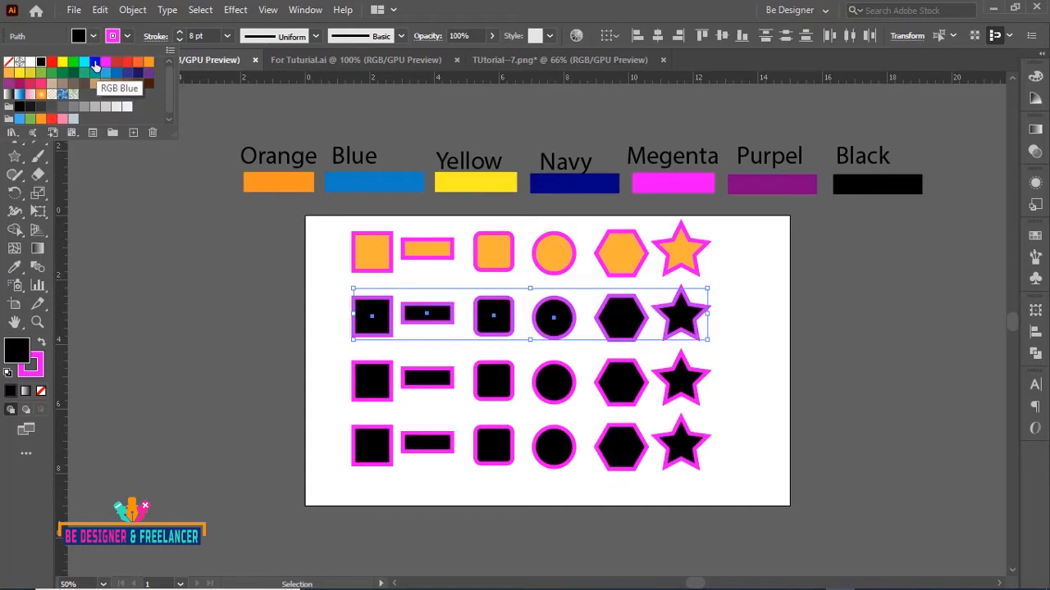
{"action": "left_click", "coordinate": [95, 65]}
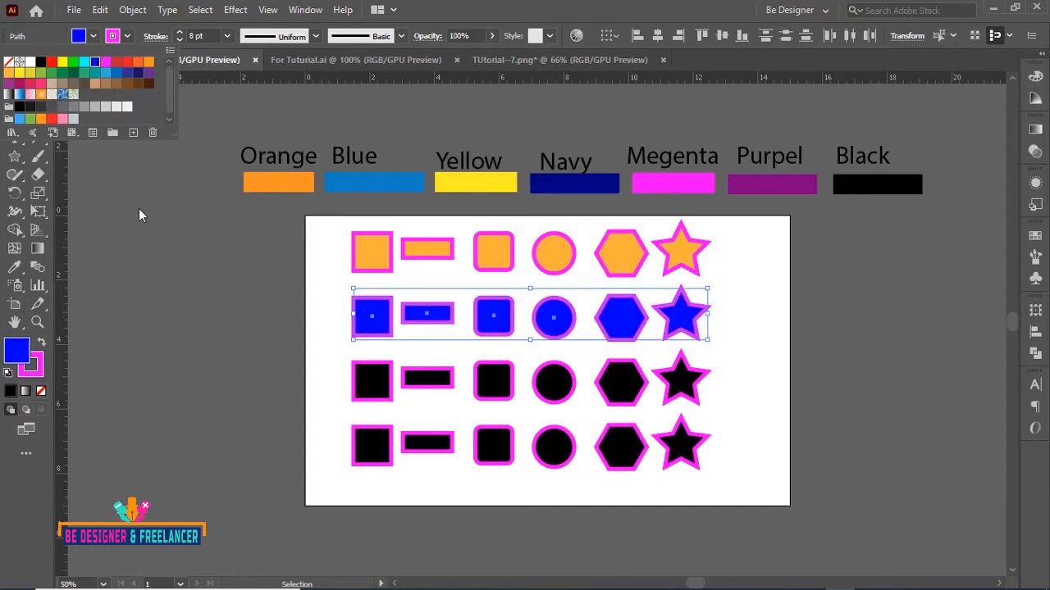
Step: Fill all shapes in the third row with a dark crimson swatch
{"action": "left_click_drag", "start_coordinate": [738, 369], "coordinate": [353, 389]}
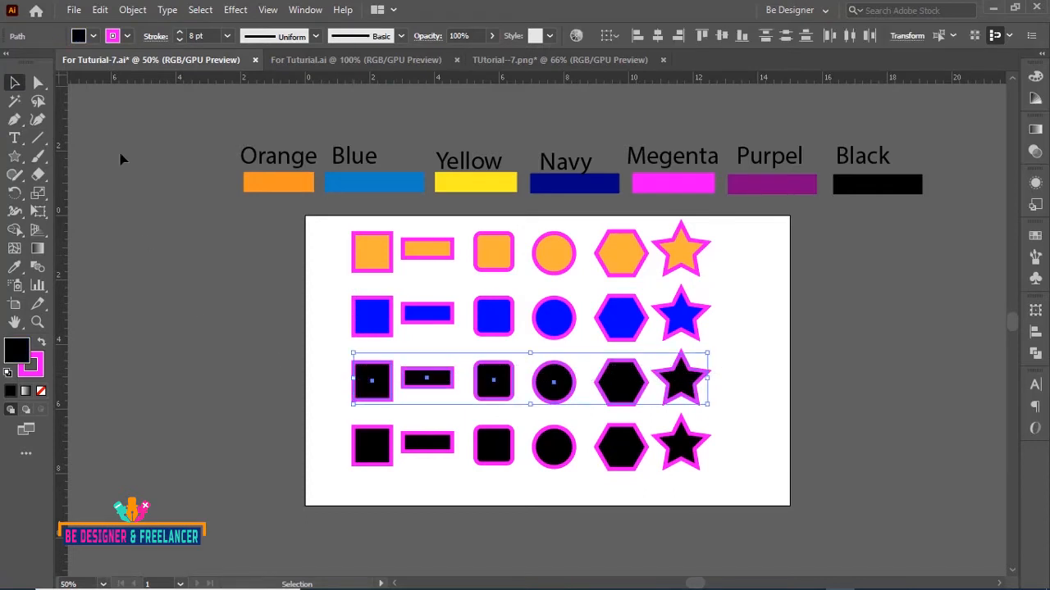
{"action": "left_click", "coordinate": [93, 37]}
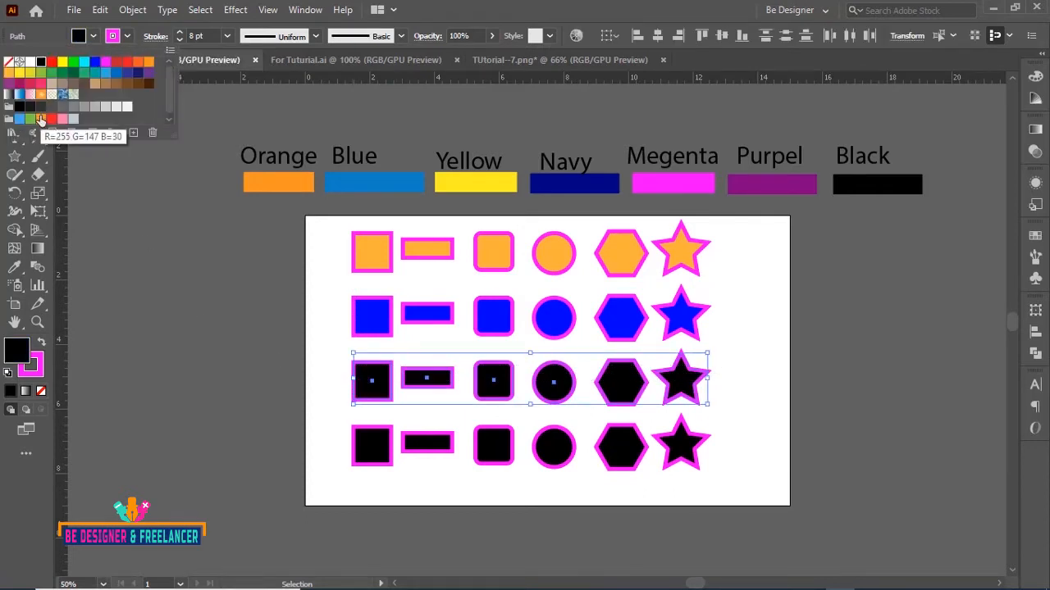
{"action": "left_click", "coordinate": [22, 91]}
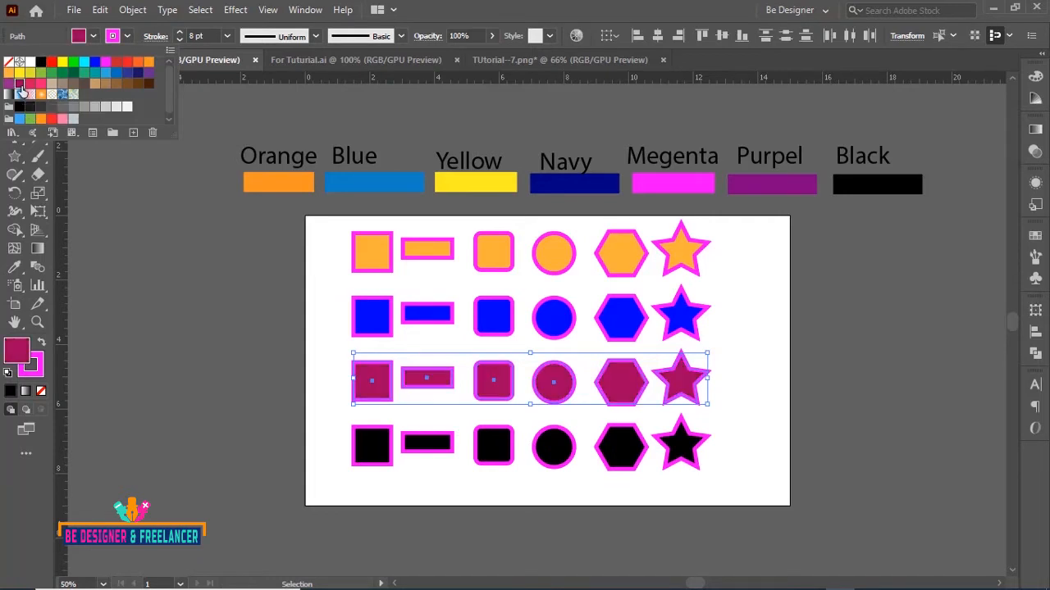
{"action": "left_click", "coordinate": [179, 351]}
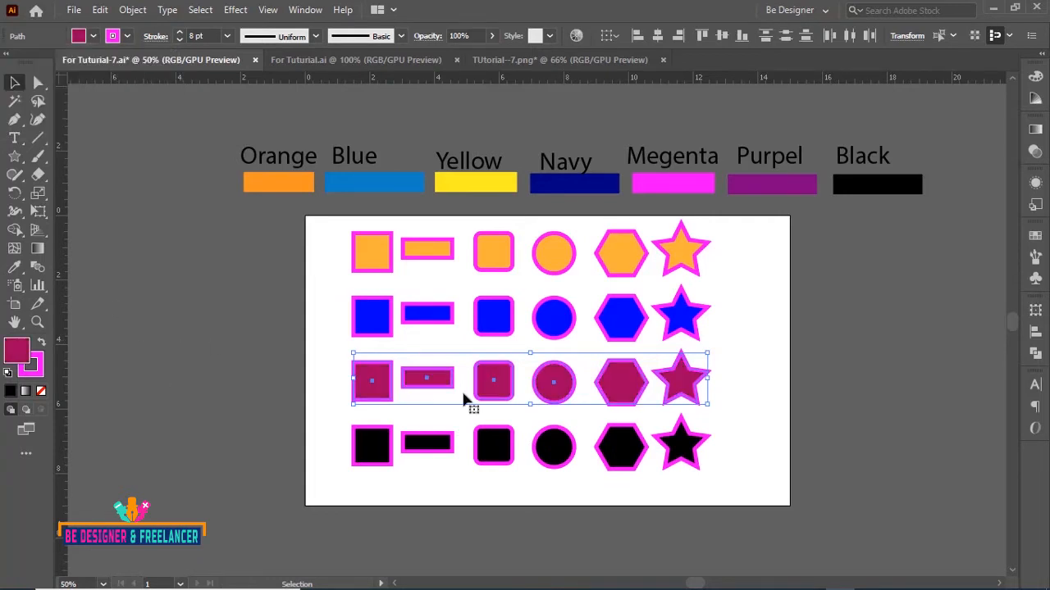
{"action": "left_click", "coordinate": [745, 415]}
{"action": "left_click_drag", "start_coordinate": [750, 444], "coordinate": [315, 457]}
{"action": "left_click", "coordinate": [758, 312]}
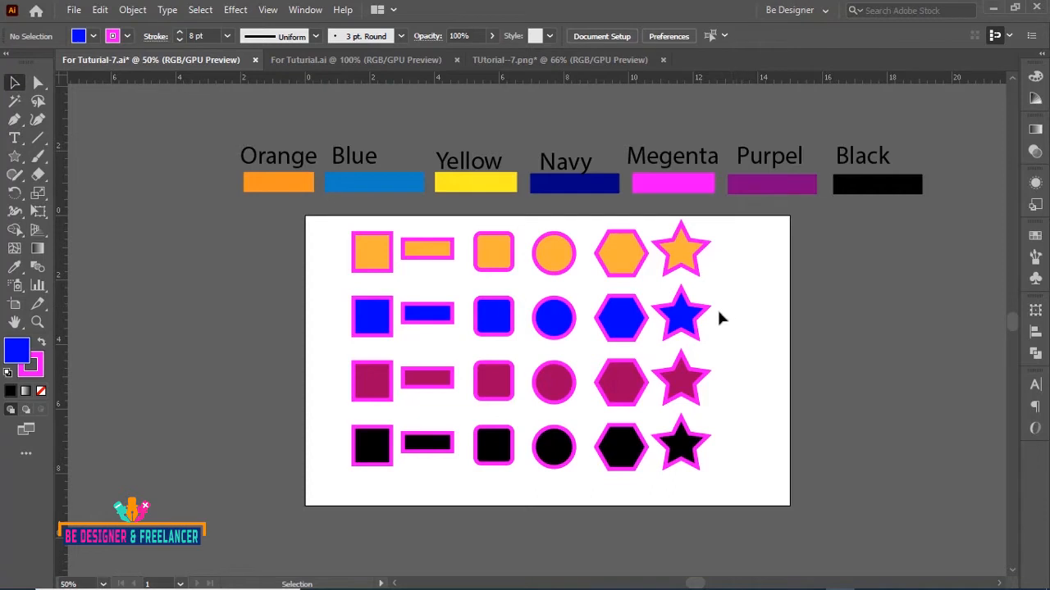
Step: Move the individual shapes out of their rows so the differently coloured ones are scattered and mixed across the artboard
{"action": "left_click_drag", "start_coordinate": [692, 320], "coordinate": [336, 304]}
{"action": "left_click_drag", "start_coordinate": [372, 316], "coordinate": [692, 313]}
{"action": "left_click_drag", "start_coordinate": [553, 317], "coordinate": [366, 334]}
{"action": "left_click_drag", "start_coordinate": [494, 315], "coordinate": [566, 315]}
{"action": "left_click_drag", "start_coordinate": [624, 318], "coordinate": [502, 322]}
{"action": "left_click_drag", "start_coordinate": [427, 313], "coordinate": [433, 334]}
{"action": "left_click_drag", "start_coordinate": [438, 384], "coordinate": [439, 380]}
{"action": "left_click_drag", "start_coordinate": [391, 396], "coordinate": [493, 447]}
{"action": "left_click_drag", "start_coordinate": [554, 447], "coordinate": [620, 309]}
{"action": "left_click_drag", "start_coordinate": [566, 316], "coordinate": [546, 445]}
{"action": "left_click_drag", "start_coordinate": [553, 254], "coordinate": [563, 334]}
{"action": "left_click_drag", "start_coordinate": [427, 442], "coordinate": [554, 245]}
{"action": "left_click_drag", "start_coordinate": [494, 252], "coordinate": [427, 443]}
{"action": "left_click_drag", "start_coordinate": [499, 385], "coordinate": [505, 386]}
{"action": "left_click_drag", "start_coordinate": [621, 382], "coordinate": [654, 364]}
{"action": "left_click_drag", "start_coordinate": [621, 447], "coordinate": [578, 443]}
{"action": "left_click_drag", "start_coordinate": [544, 296], "coordinate": [628, 403]}
{"action": "left_click_drag", "start_coordinate": [324, 299], "coordinate": [345, 306]}
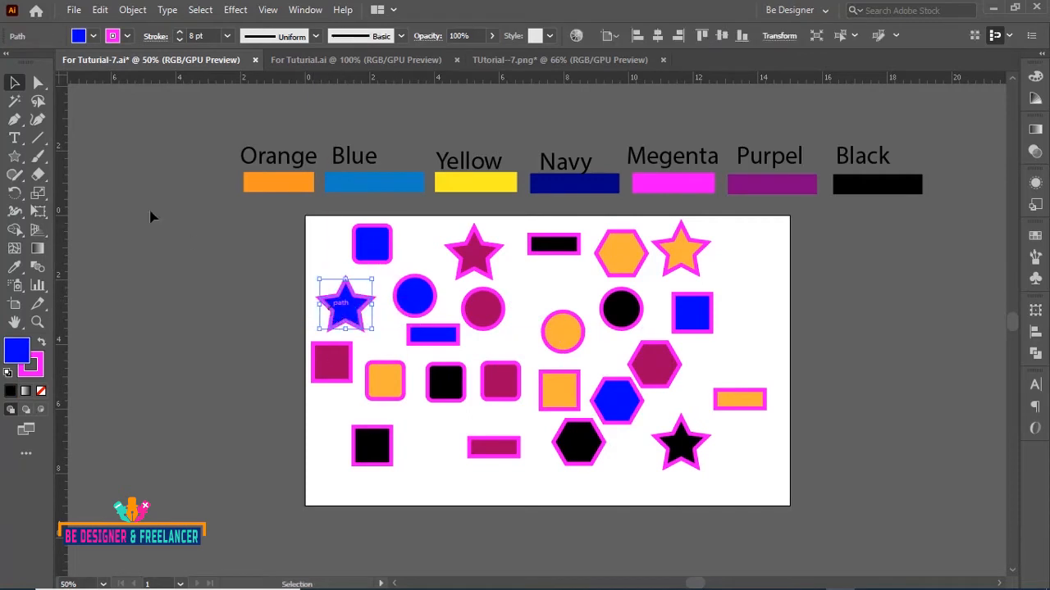
Step: Use the Magic Wand tool to select all blue-filled shapes, and afterwards all crimson-filled shapes, with the artboard fitted to the window
{"action": "left_click", "coordinate": [18, 103]}
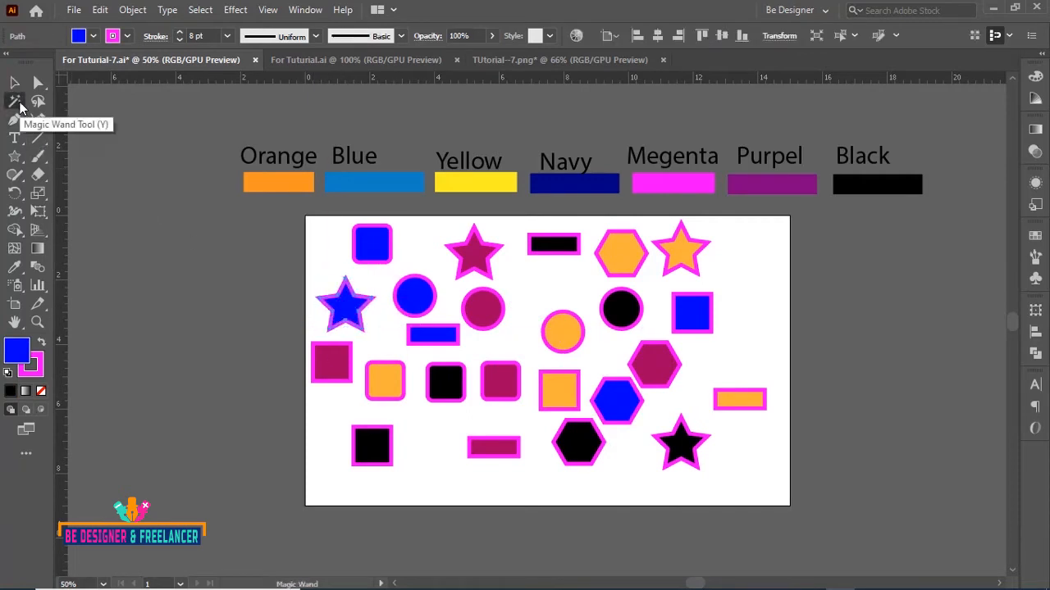
{"action": "left_click", "coordinate": [377, 242]}
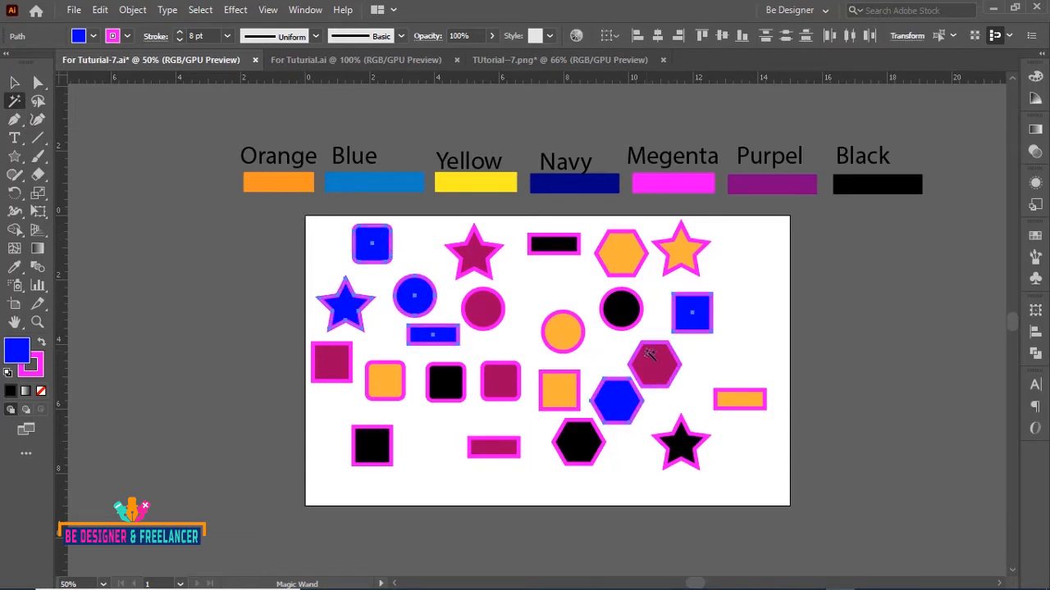
{"action": "key", "text": "ctrl+0"}
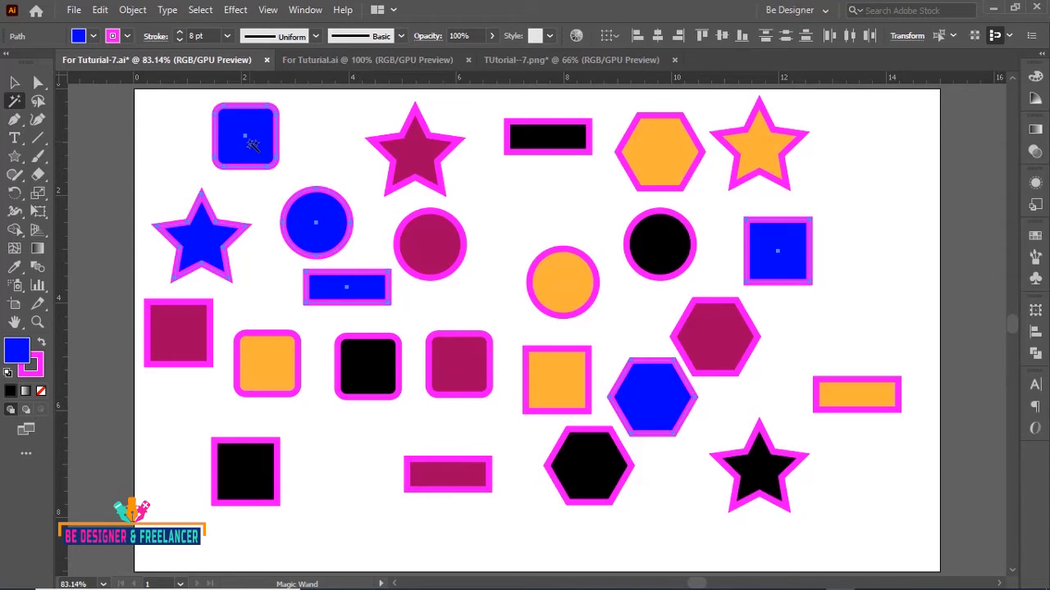
{"action": "left_click", "coordinate": [427, 154]}
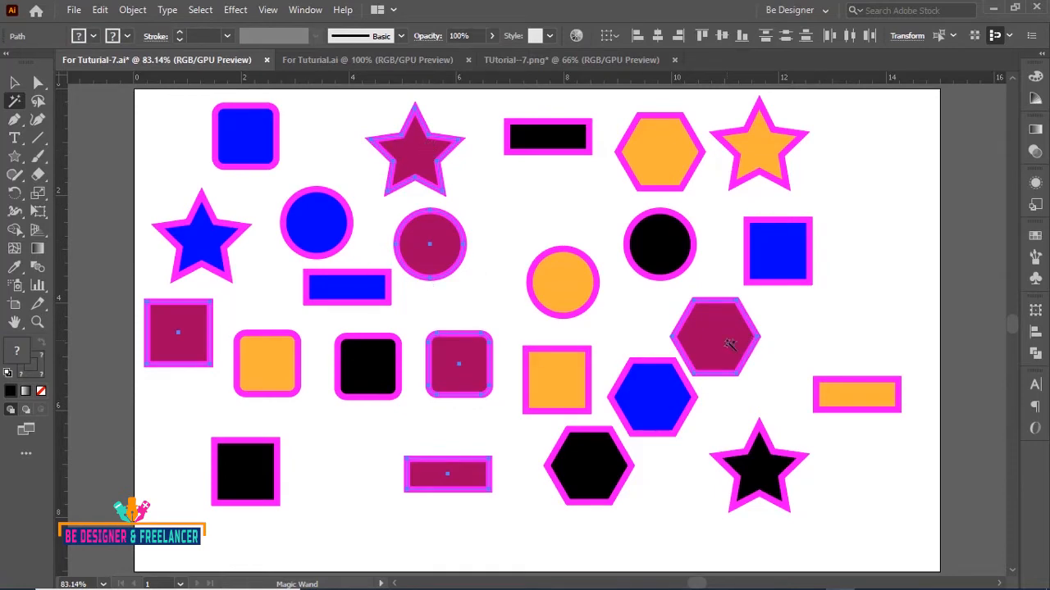
Step: Use the Magic Wand tool to select all orange-filled shapes, followed by all black-filled shapes
{"action": "left_click", "coordinate": [658, 151]}
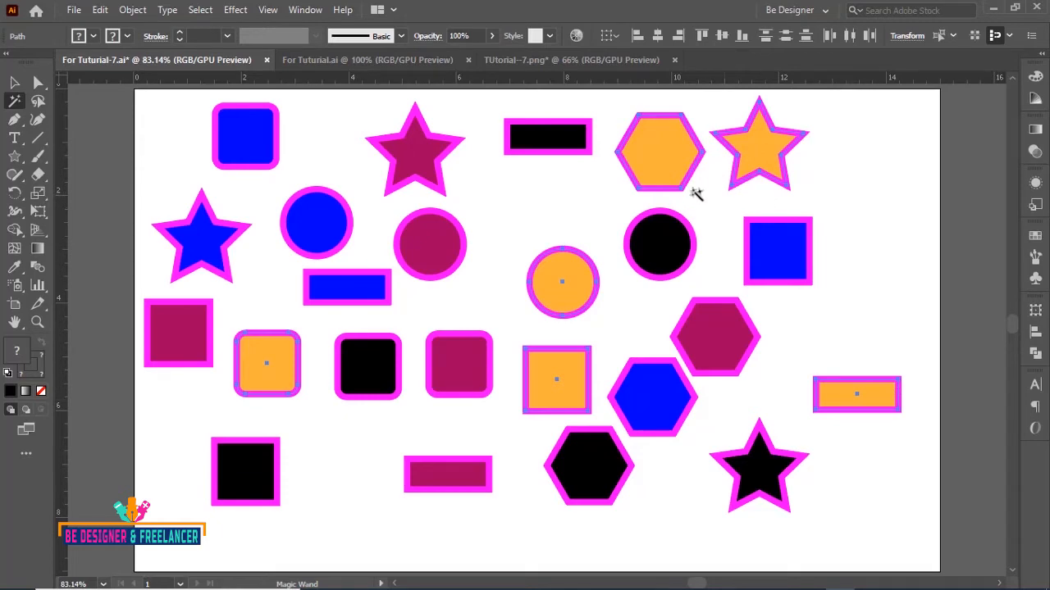
{"action": "left_click", "coordinate": [546, 140]}
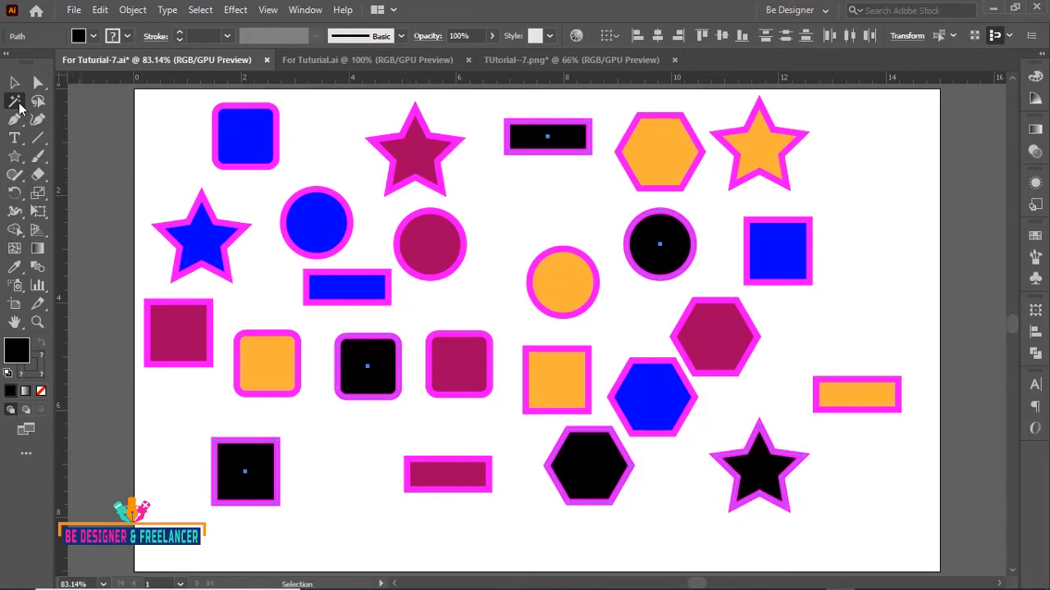
Step: Open the Magic Wand options beside the artboard and make the tool match by Stroke Color instead of Fill Color
{"action": "double_click", "coordinate": [18, 99]}
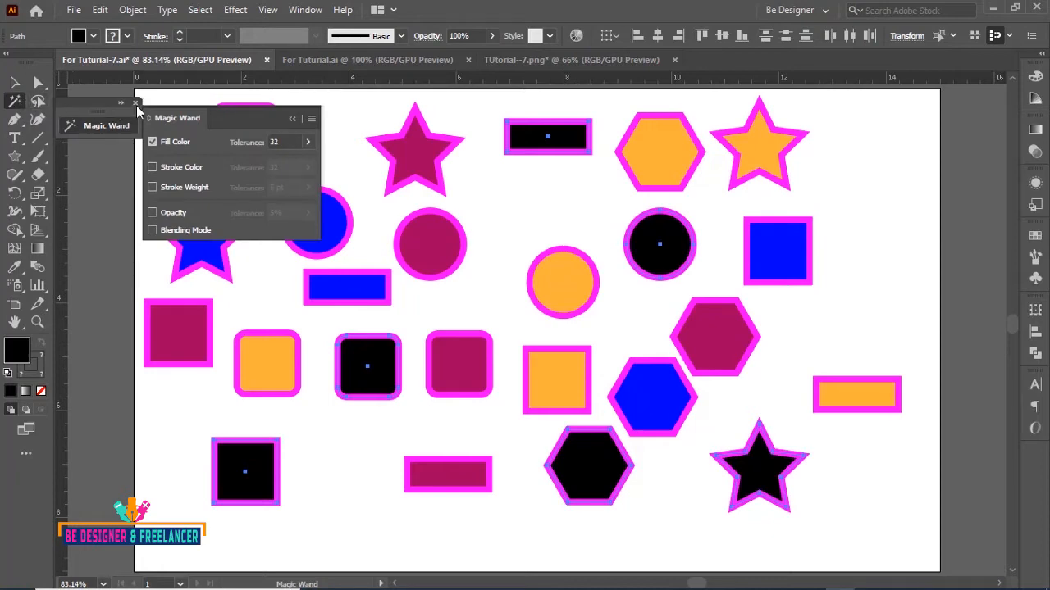
{"action": "left_click_drag", "start_coordinate": [238, 114], "coordinate": [150, 114]}
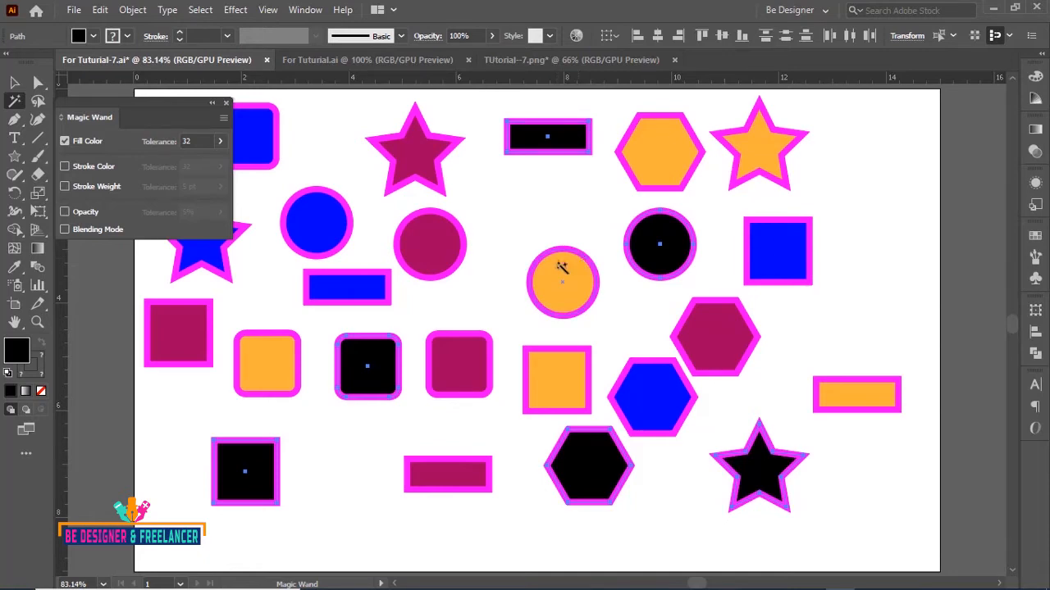
{"action": "left_click_drag", "start_coordinate": [506, 235], "coordinate": [592, 234]}
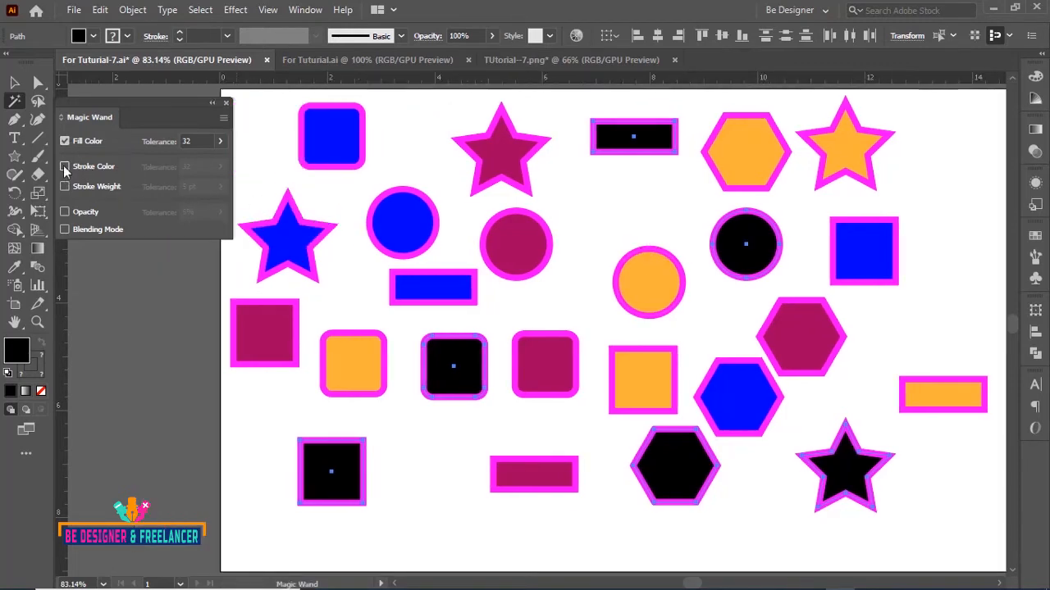
{"action": "left_click", "coordinate": [64, 166]}
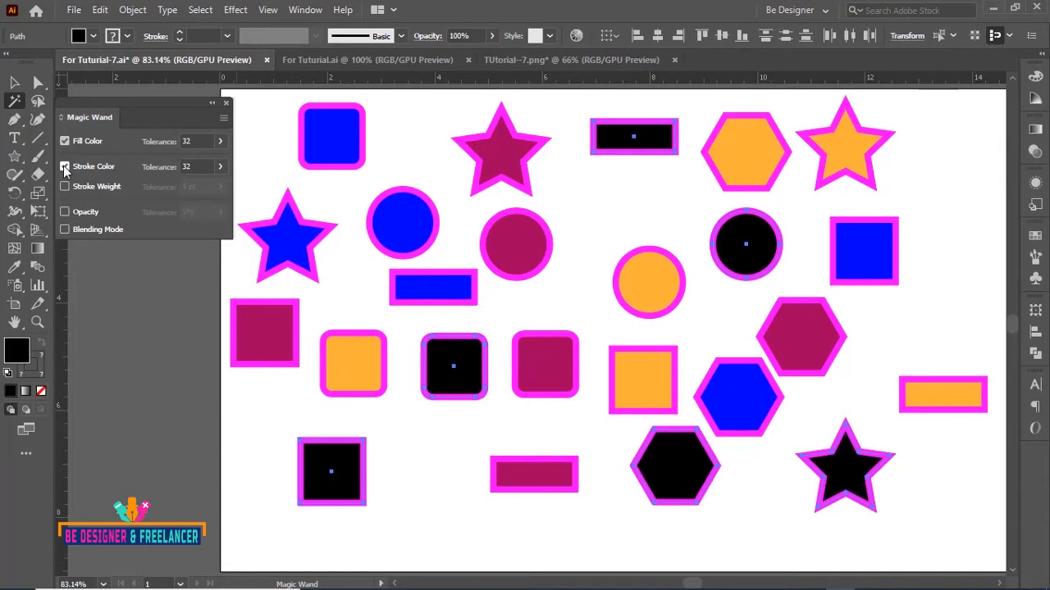
{"action": "left_click", "coordinate": [64, 141]}
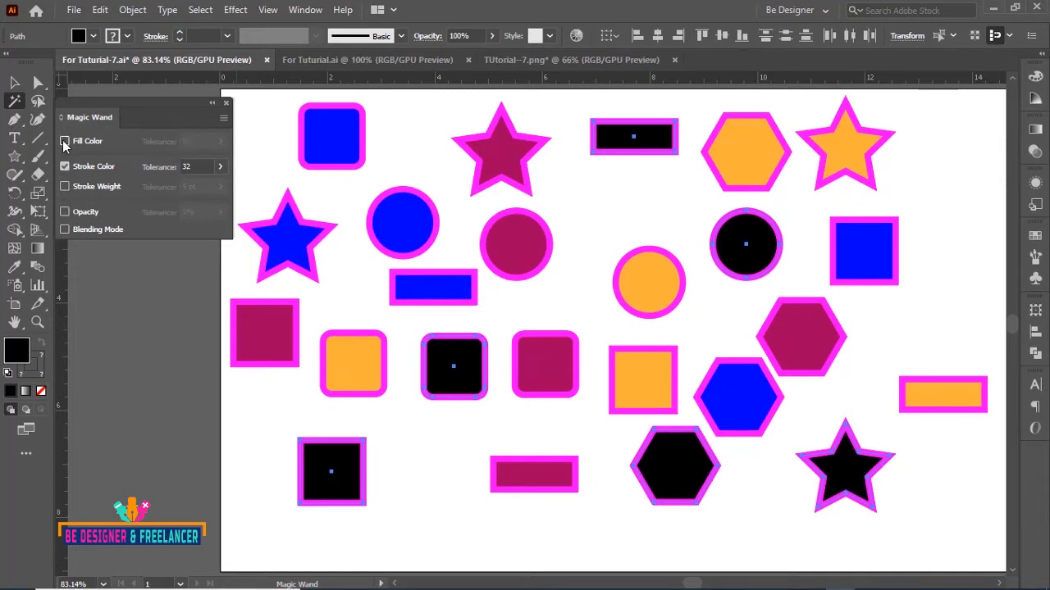
Step: Give the blue rounded square and the crimson star in the upper row a dark brown stroke
{"action": "key", "text": "v"}
{"action": "left_click", "coordinate": [374, 193]}
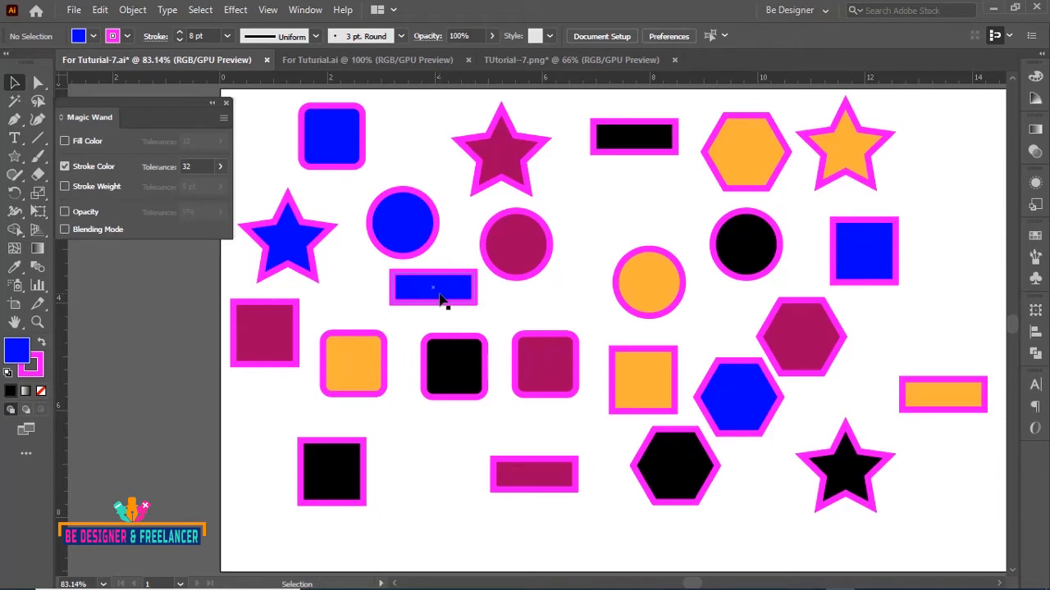
{"action": "left_click", "coordinate": [345, 139]}
{"action": "left_click", "coordinate": [500, 151], "text": "shift"}
{"action": "left_click", "coordinate": [127, 36]}
{"action": "left_click", "coordinate": [152, 87]}
Step: Give the orange circle and the black hexagon a green stroke
{"action": "left_click", "coordinate": [649, 282]}
{"action": "left_click", "coordinate": [661, 456], "text": "shift"}
{"action": "left_click", "coordinate": [127, 36]}
{"action": "left_click", "coordinate": [65, 72]}
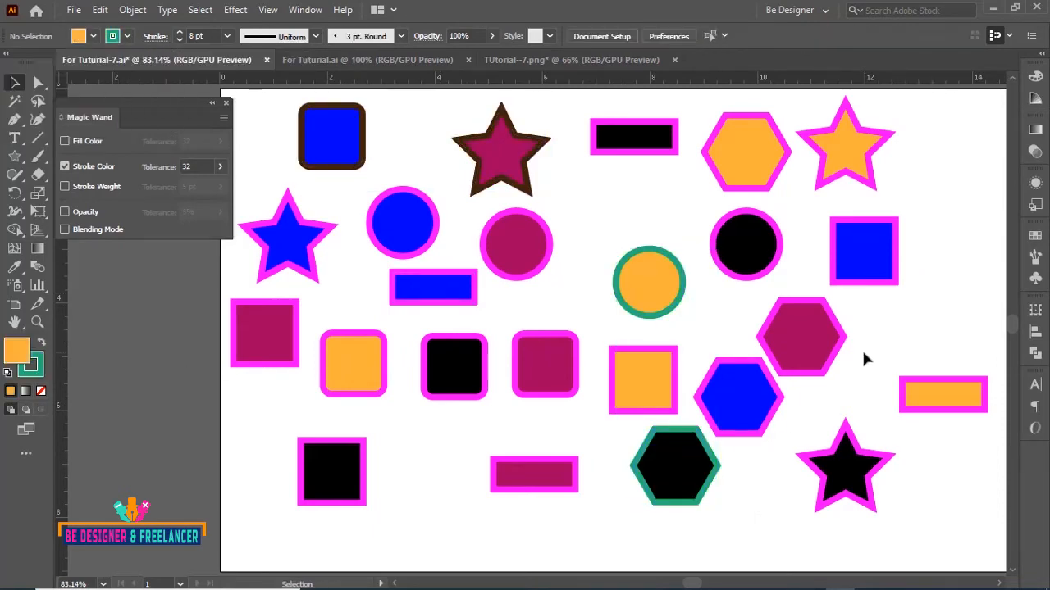
Step: Give the crimson hexagon and the orange star a light blue stroke and deselect them
{"action": "left_click", "coordinate": [825, 348]}
{"action": "left_click", "coordinate": [845, 152], "text": "shift"}
{"action": "left_click", "coordinate": [127, 36]}
{"action": "left_click", "coordinate": [36, 74]}
{"action": "left_click", "coordinate": [18, 123]}
{"action": "left_click", "coordinate": [269, 428]}
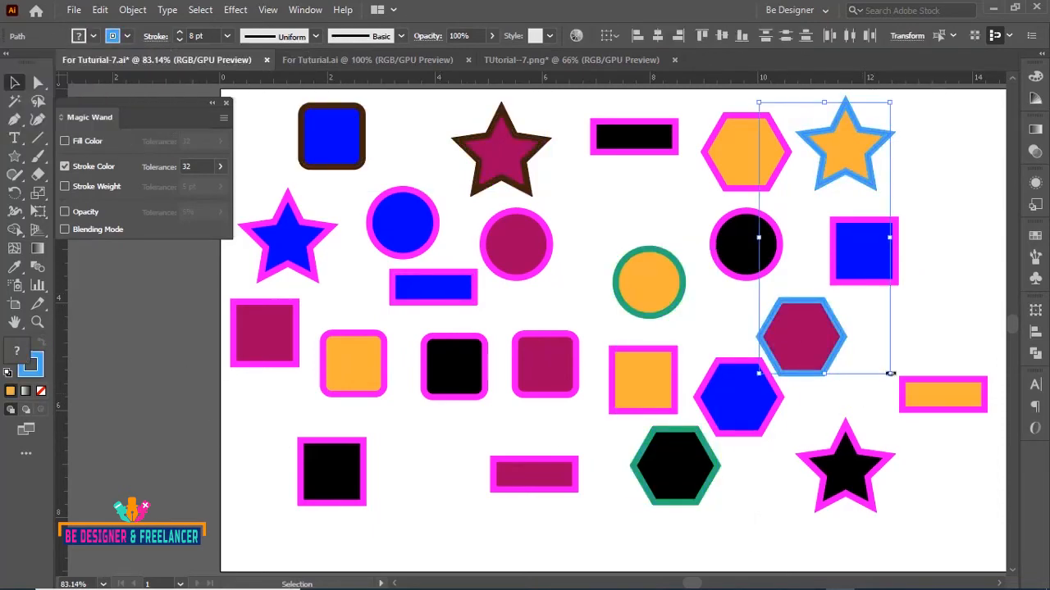
{"action": "left_click", "coordinate": [940, 299]}
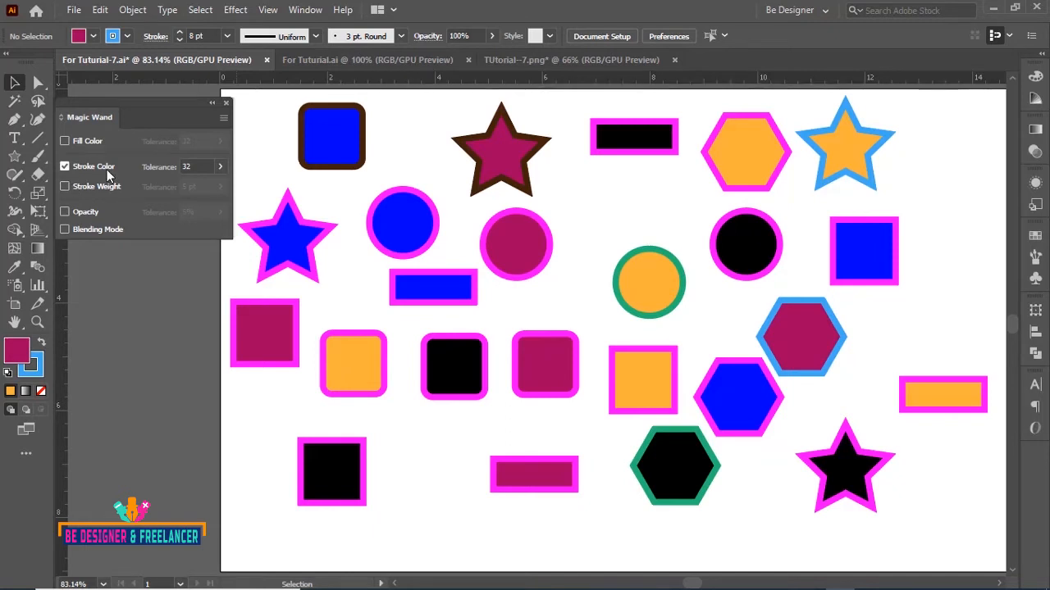
Step: Use the Magic Wand tool to select the shapes with brown, light blue and green strokes in turn, and clear the selection
{"action": "left_click", "coordinate": [15, 100]}
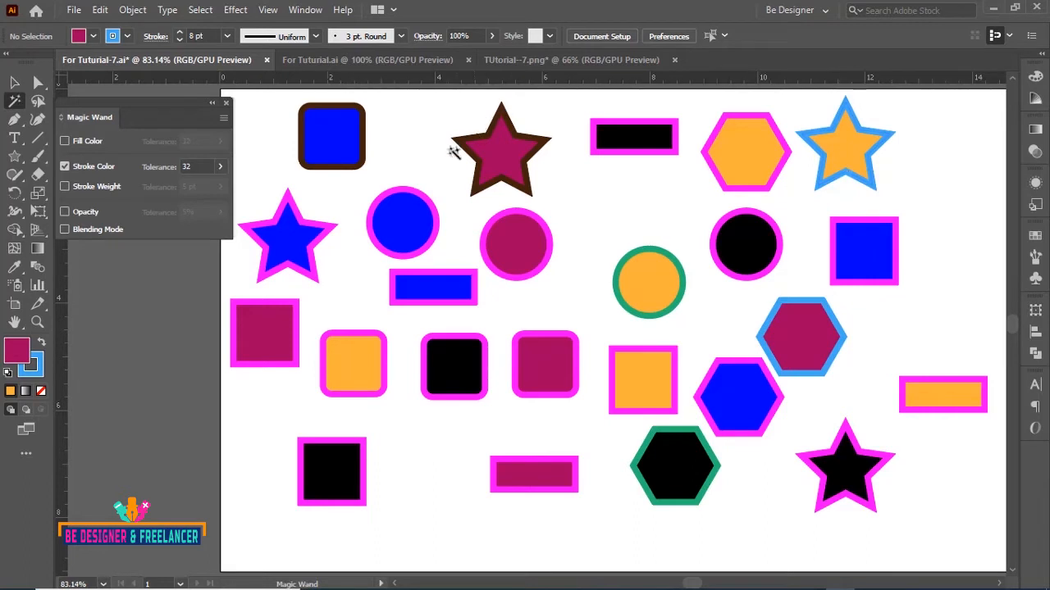
{"action": "left_click", "coordinate": [364, 120]}
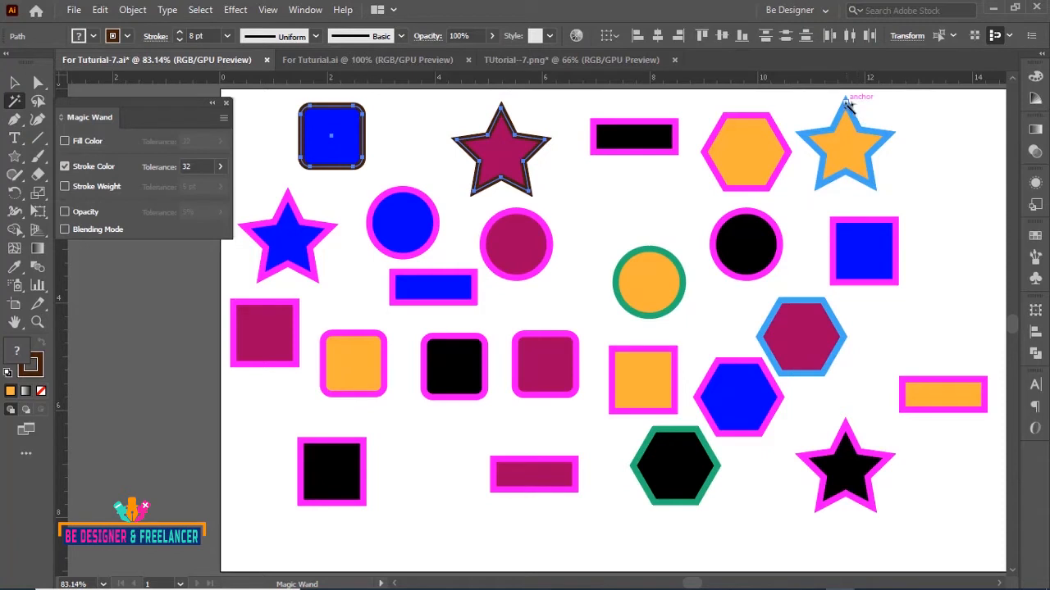
{"action": "left_click", "coordinate": [849, 105]}
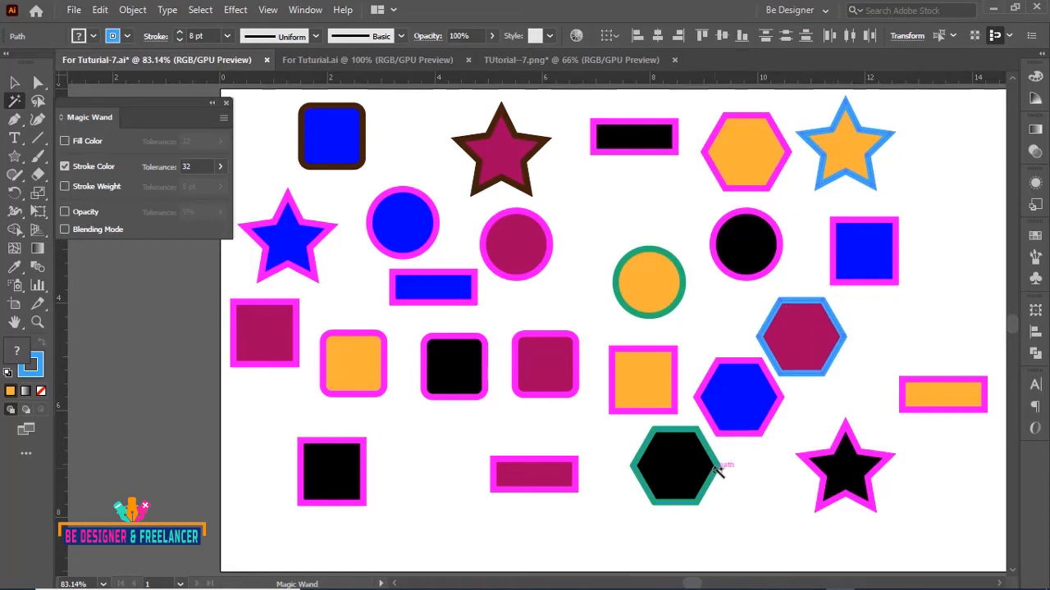
{"action": "left_click", "coordinate": [716, 465]}
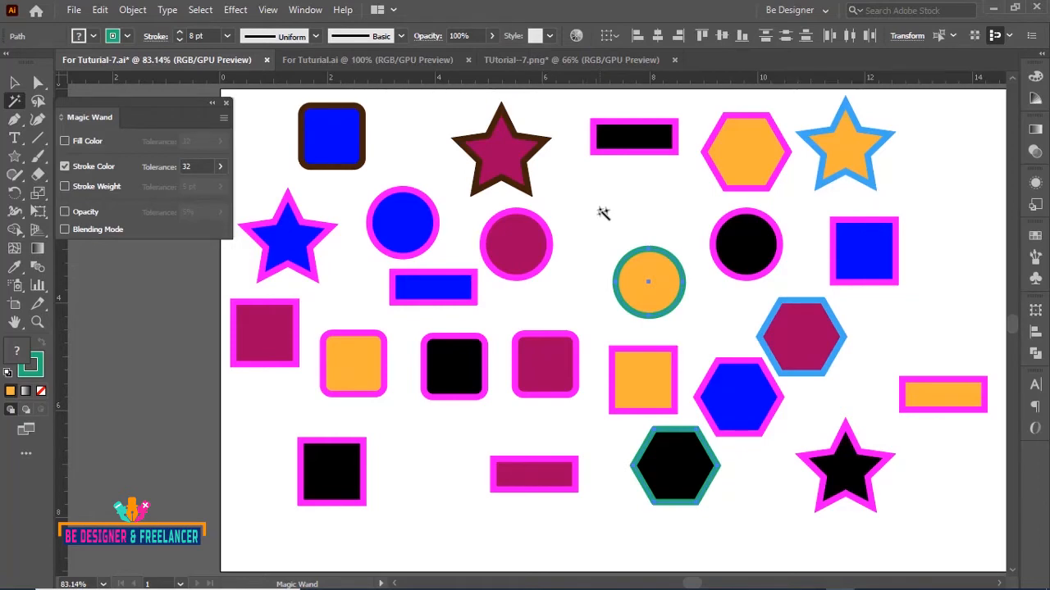
{"action": "left_click", "coordinate": [563, 213]}
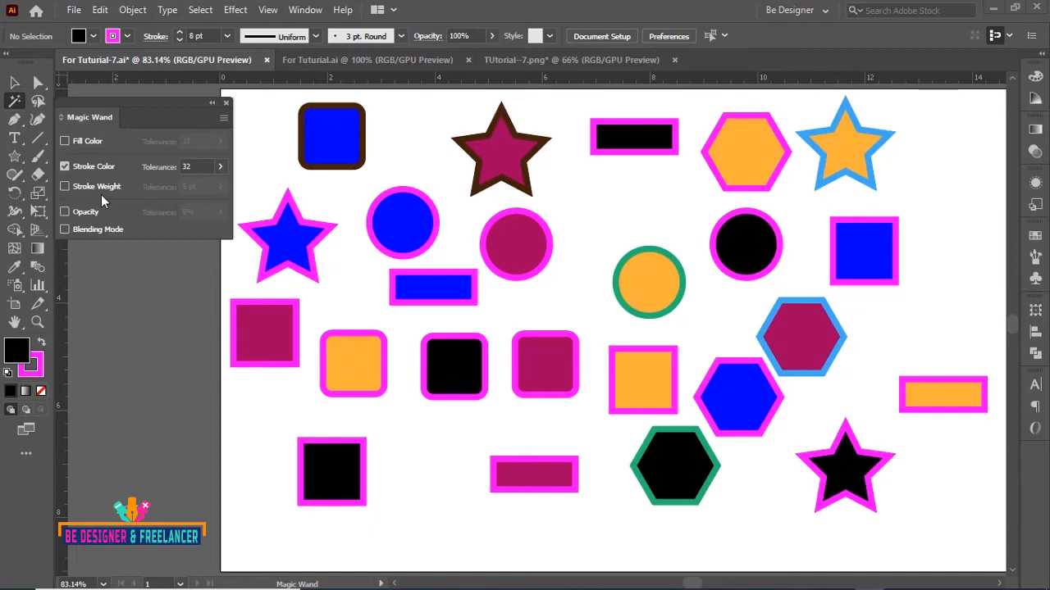
Step: Make the Magic Wand match by Stroke Weight instead of Stroke Color
{"action": "left_click", "coordinate": [64, 166]}
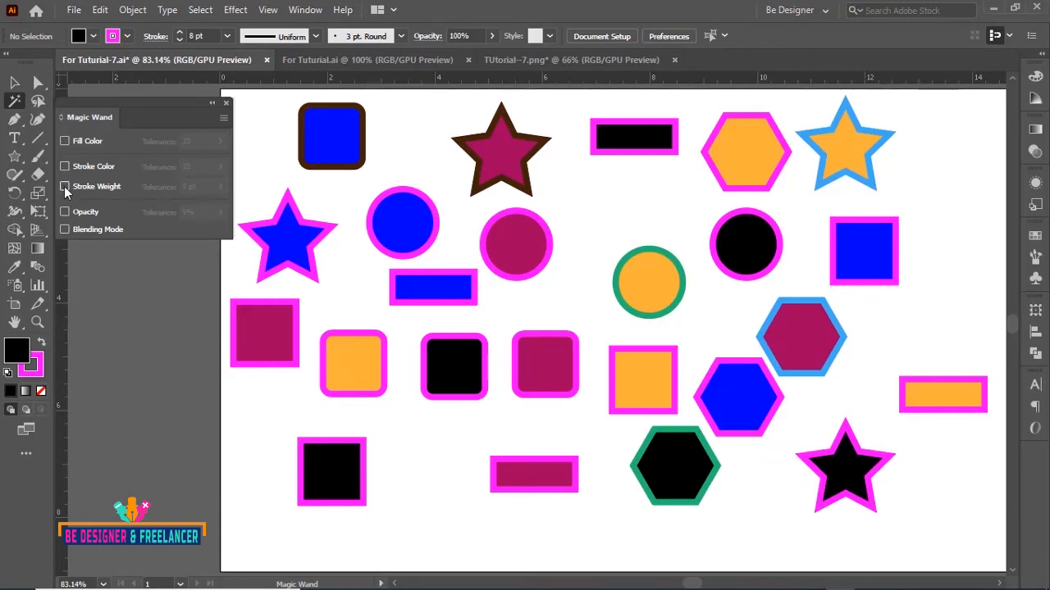
{"action": "left_click", "coordinate": [64, 187]}
Step: Set the stroke weight of the brown-outlined rounded square and the black star to 20 pt
{"action": "key", "text": "v"}
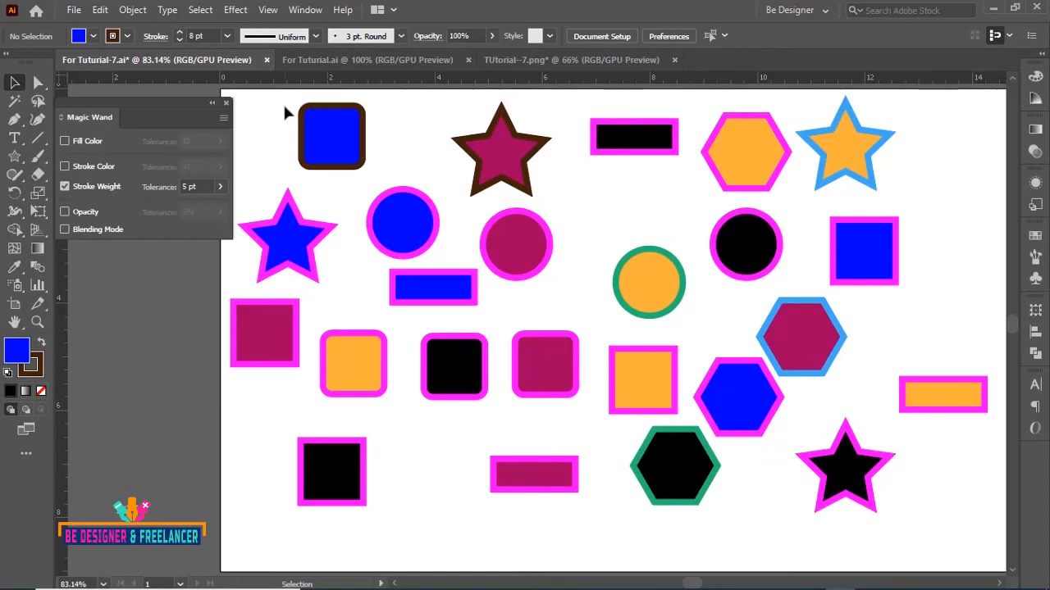
{"action": "left_click_drag", "start_coordinate": [280, 103], "coordinate": [378, 161]}
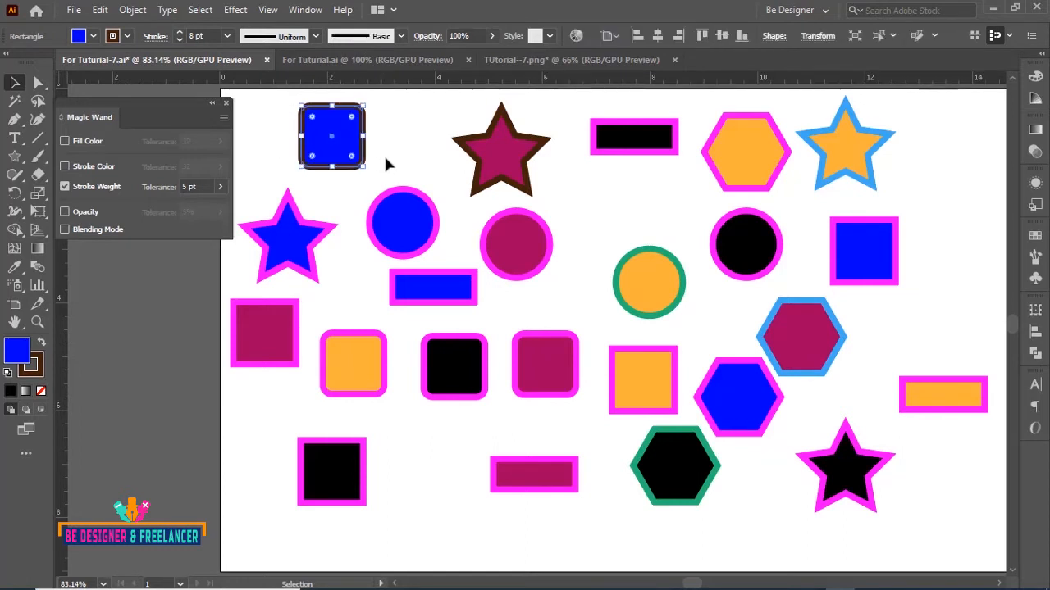
{"action": "left_click_drag", "start_coordinate": [805, 424], "coordinate": [890, 504], "text": "shift"}
{"action": "left_click", "coordinate": [228, 36]}
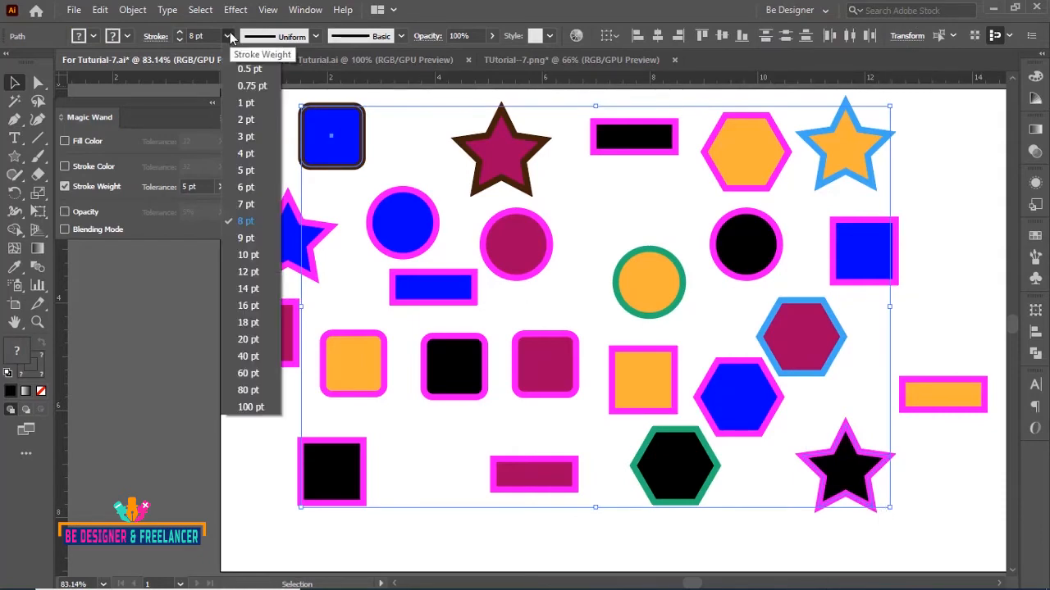
{"action": "left_click", "coordinate": [248, 339]}
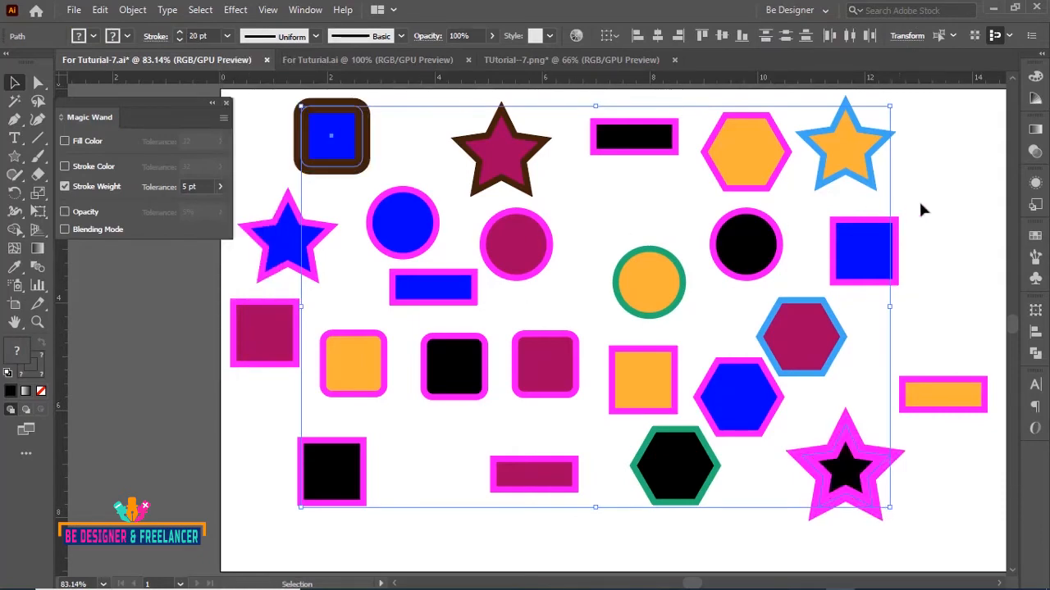
{"action": "left_click", "coordinate": [951, 191]}
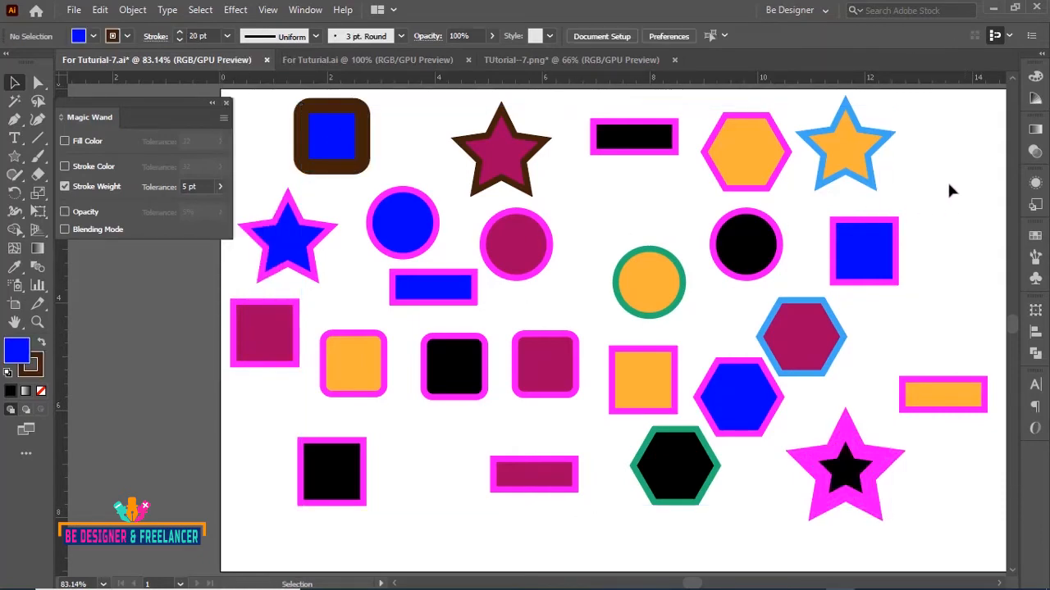
Step: Set the stroke weight of the blue square and the crimson rectangle in the lowest row to 35 pt
{"action": "left_click", "coordinate": [894, 221]}
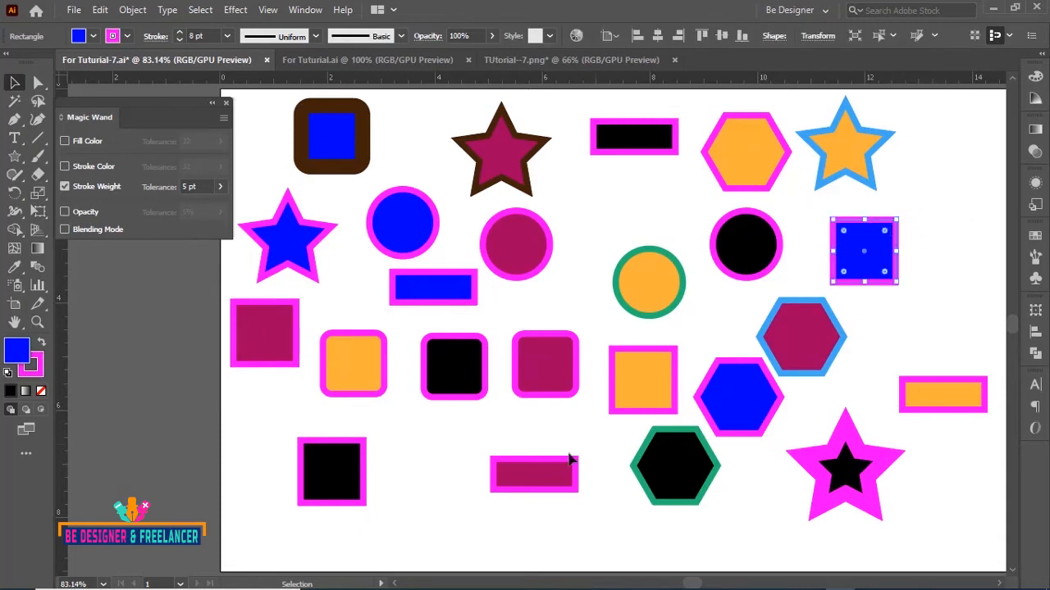
{"action": "left_click", "coordinate": [547, 466], "text": "shift"}
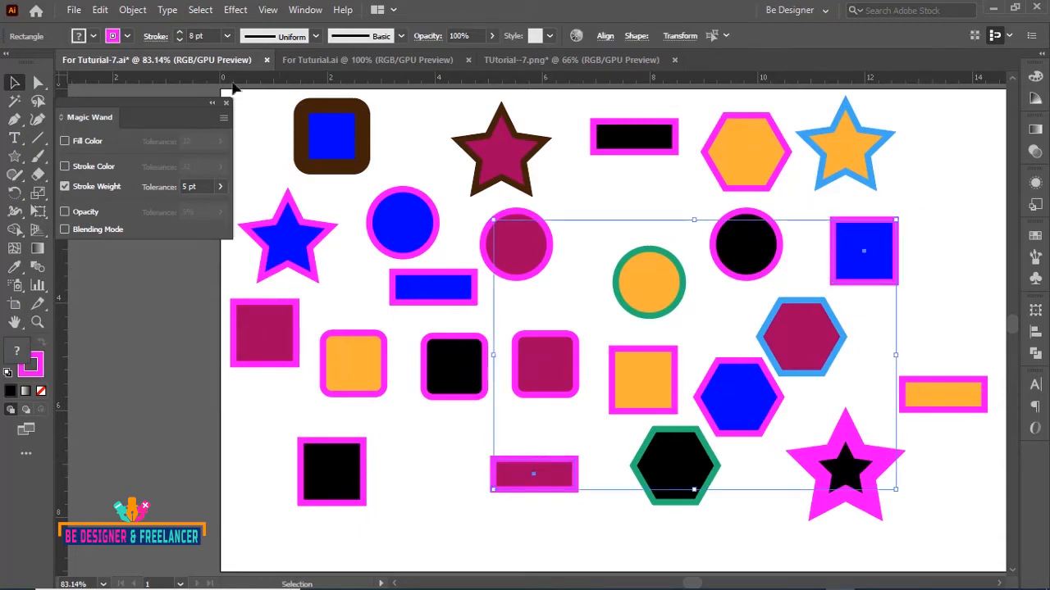
{"action": "left_click", "coordinate": [227, 36]}
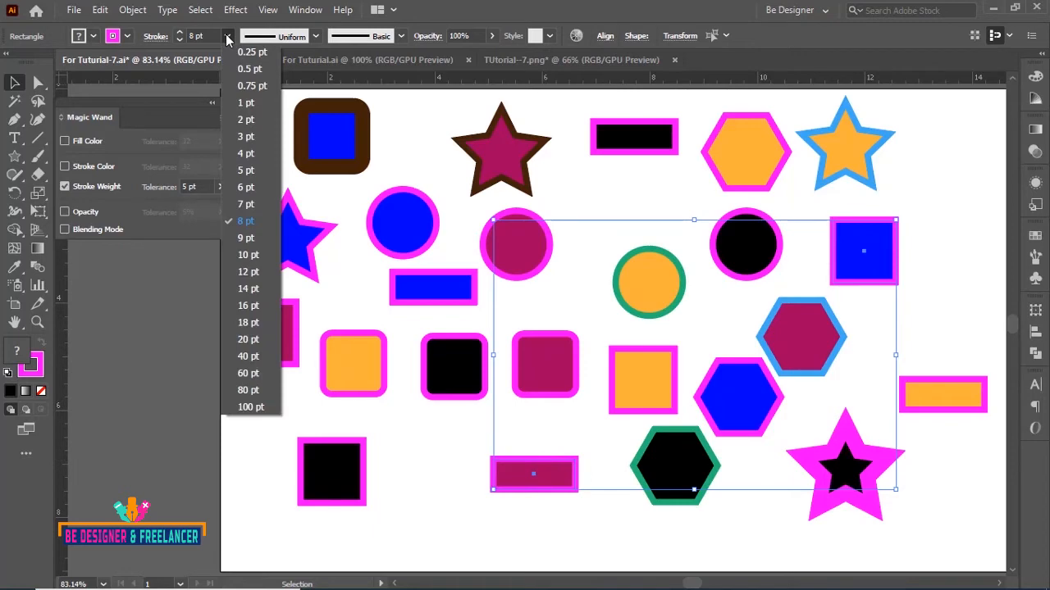
{"action": "left_click", "coordinate": [248, 356]}
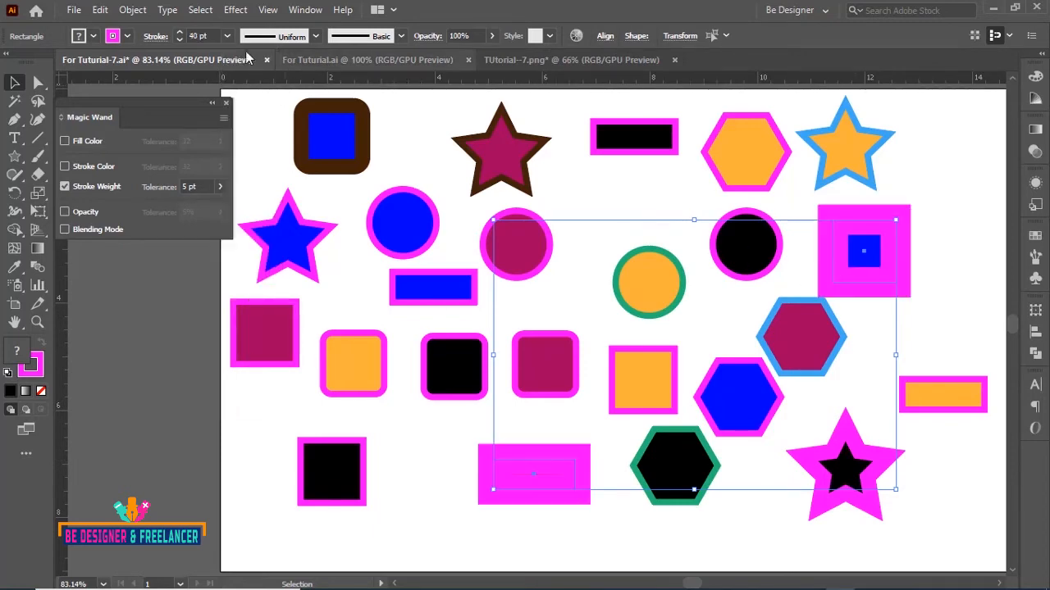
{"action": "left_click", "coordinate": [196, 36]}
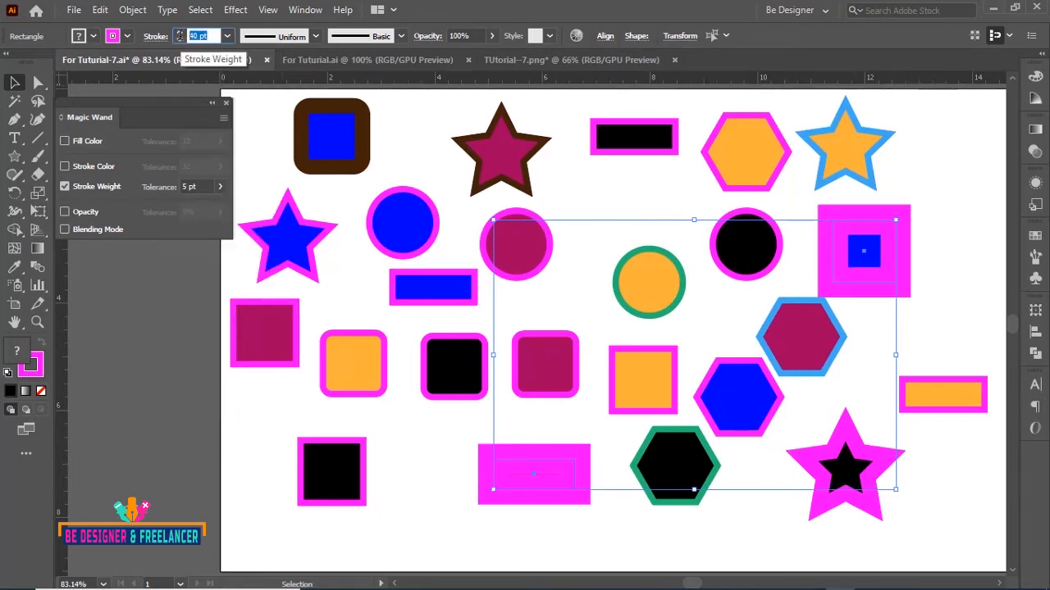
{"action": "type", "text": "30"}
{"action": "left_click", "coordinate": [444, 434]}
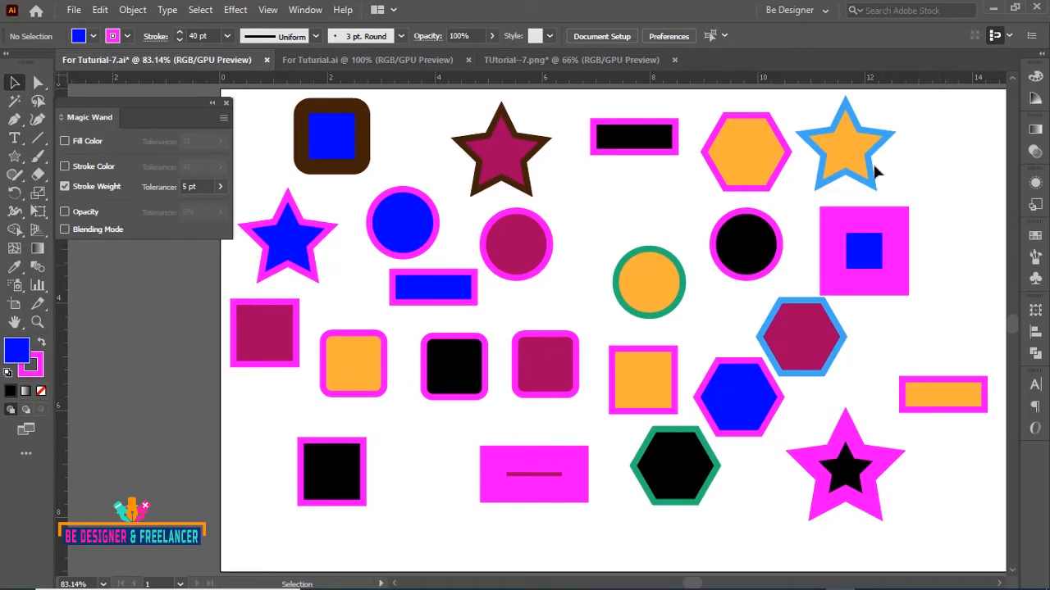
Step: Set the stroke weight of the light-blue-outlined orange star and the black square to 14 pt
{"action": "left_click", "coordinate": [881, 137]}
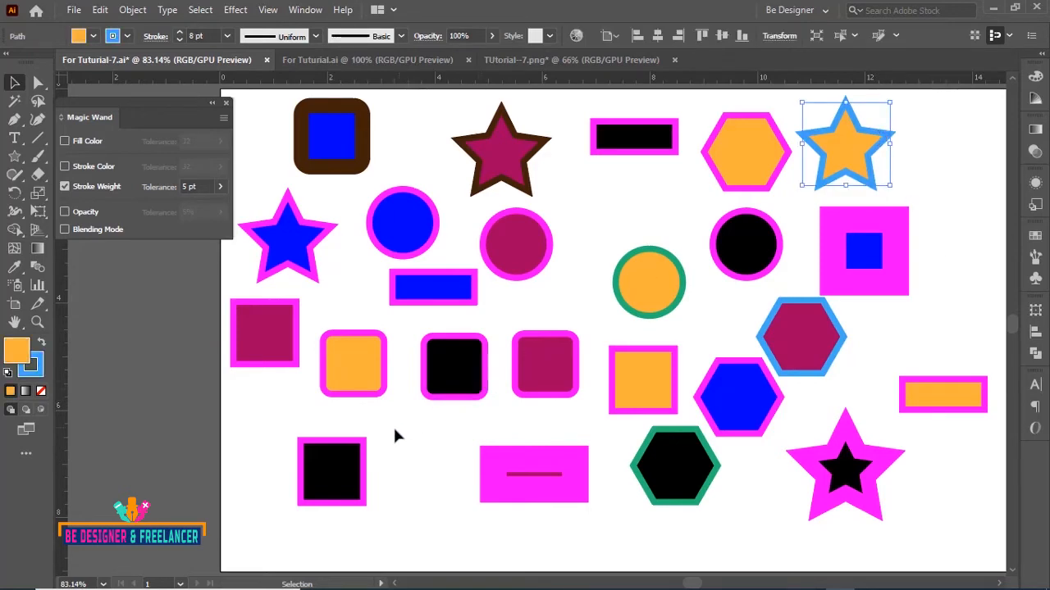
{"action": "left_click", "coordinate": [358, 454], "text": "shift"}
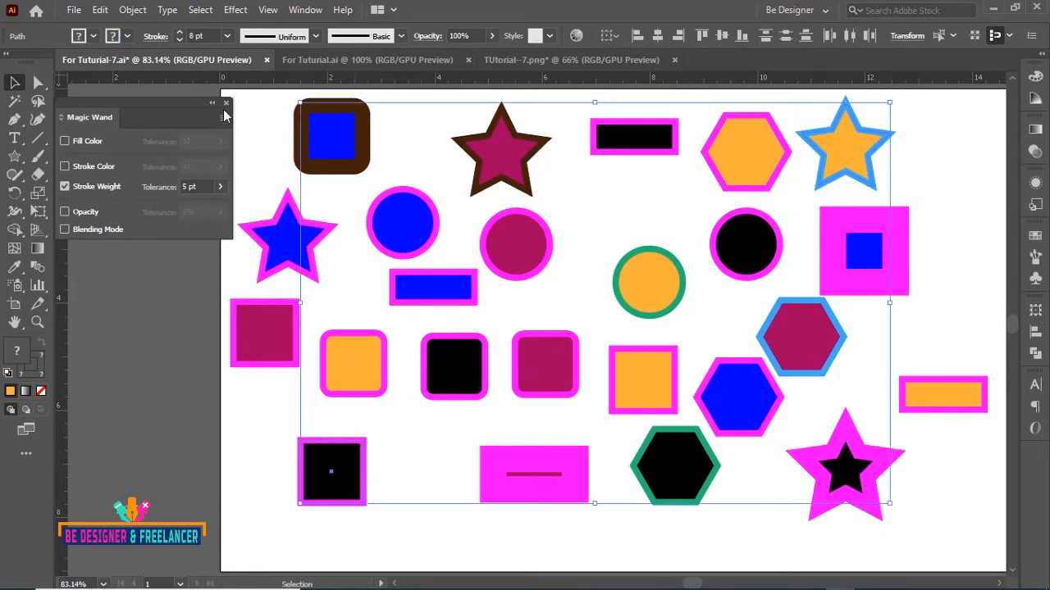
{"action": "left_click", "coordinate": [227, 36]}
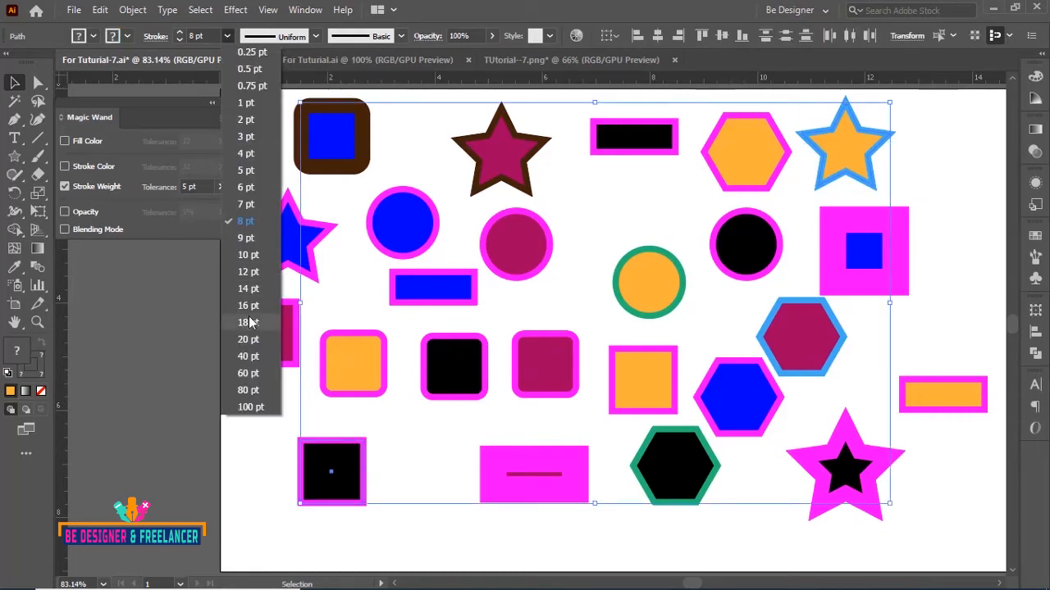
{"action": "left_click", "coordinate": [250, 290]}
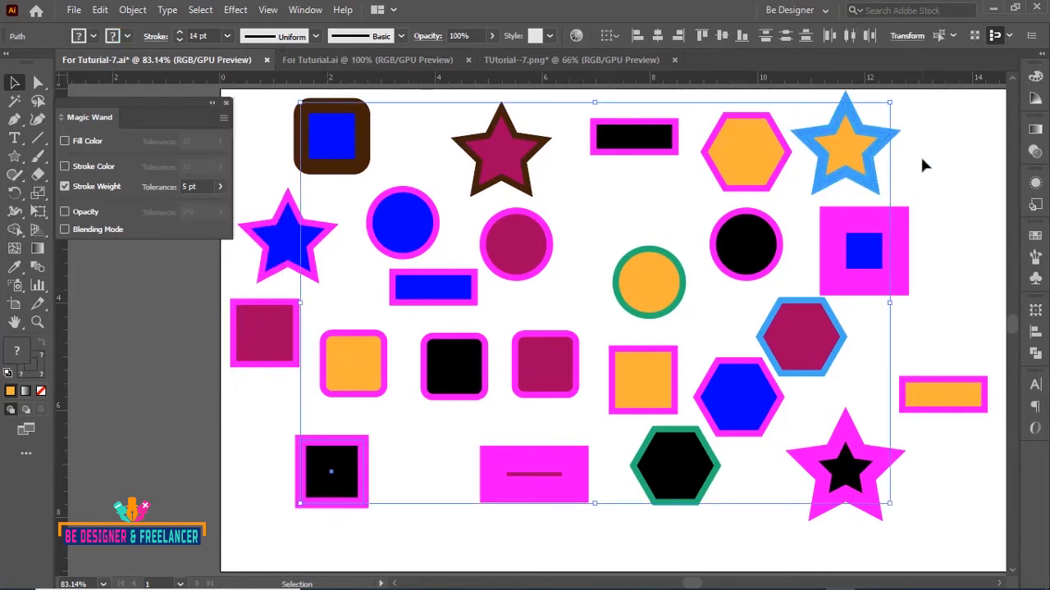
{"action": "left_click", "coordinate": [922, 162]}
Step: Use the Magic Wand tool to select the shapes with 20 pt strokes, followed by those with 35 pt strokes
{"action": "left_click", "coordinate": [14, 101]}
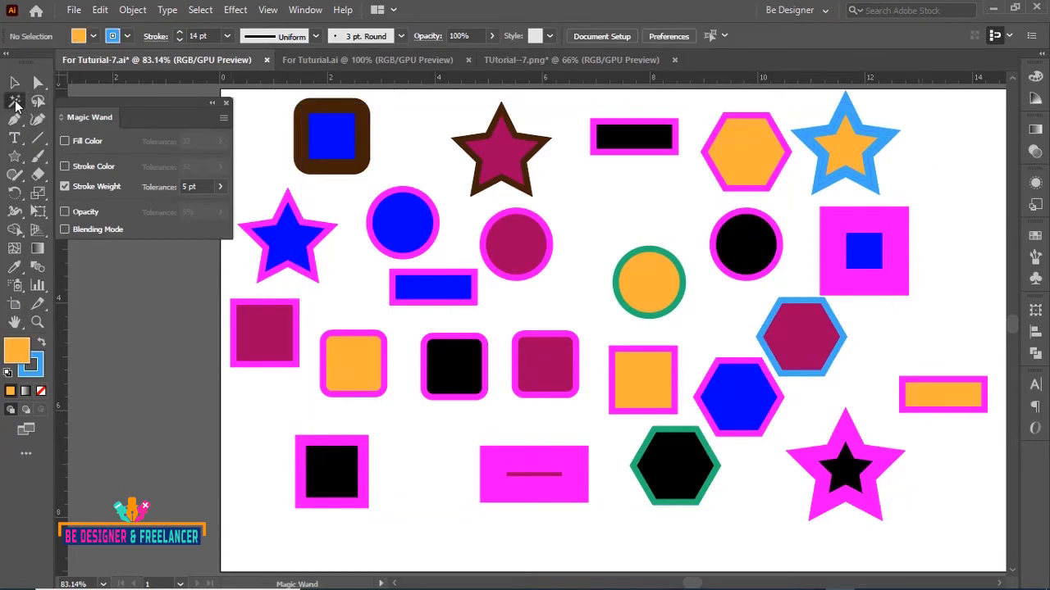
{"action": "left_click", "coordinate": [361, 134]}
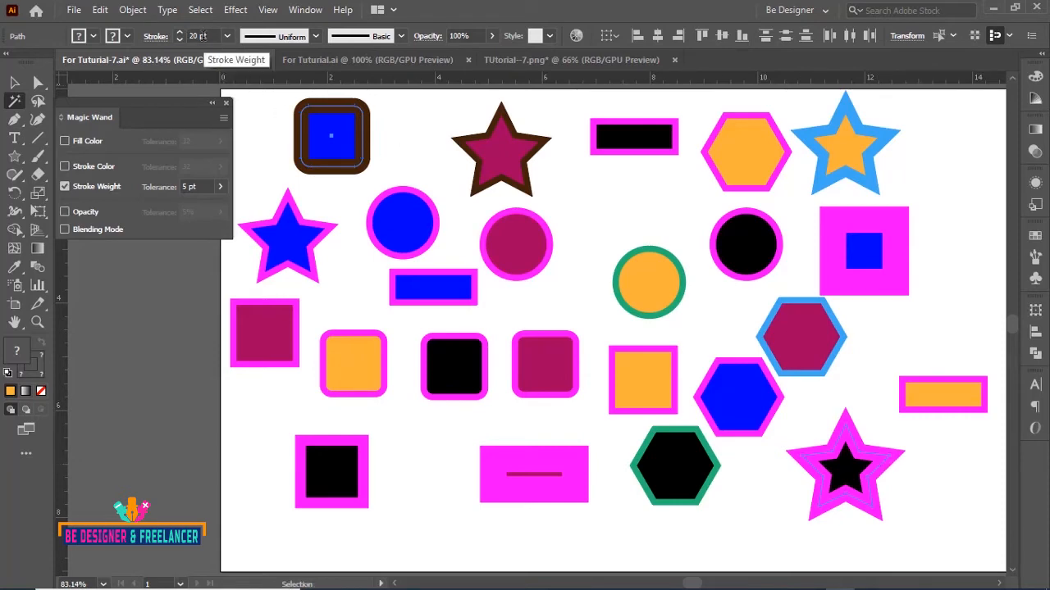
{"action": "left_click", "coordinate": [542, 465]}
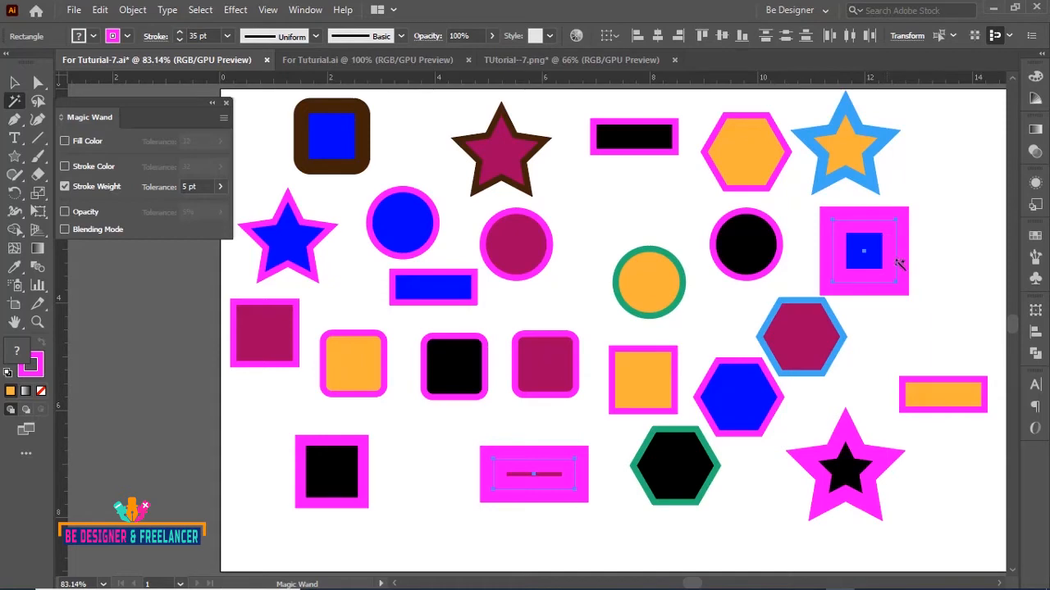
Step: Use the Magic Wand tool to select the shapes with 14 pt strokes, and clear the selection
{"action": "key", "text": "ctrl"}
{"action": "left_click", "coordinate": [878, 133]}
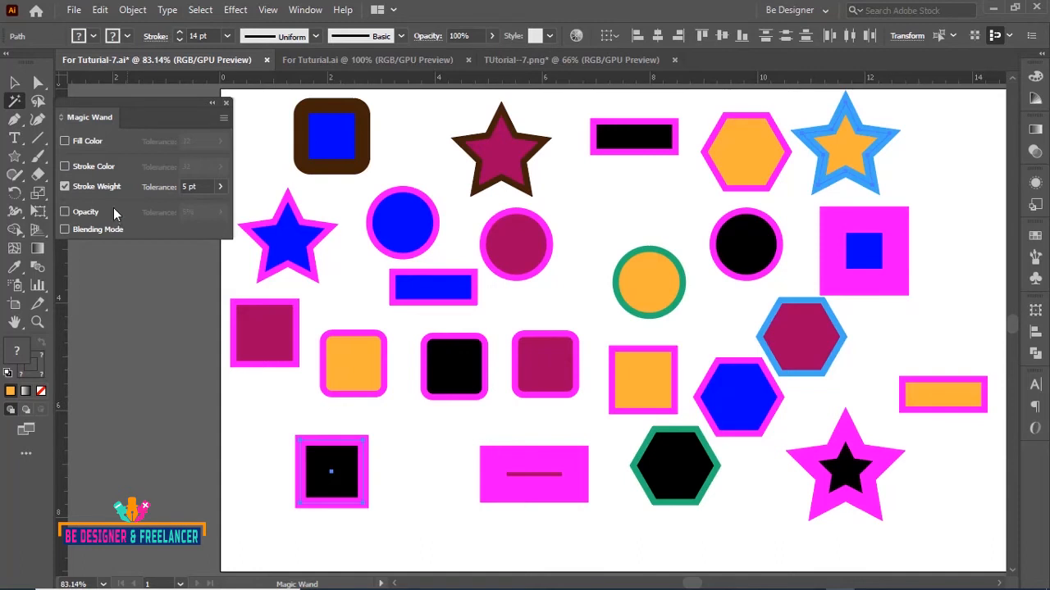
{"action": "left_click", "coordinate": [250, 392]}
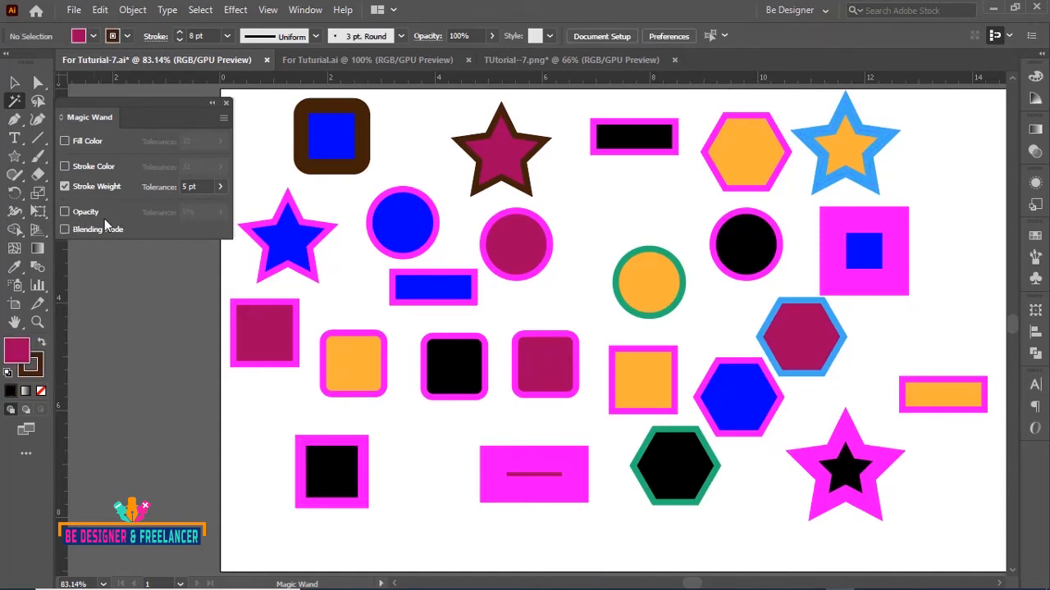
Step: Switch the Magic Wand's matching criterion from Stroke Weight to Opacity
{"action": "left_click", "coordinate": [64, 186]}
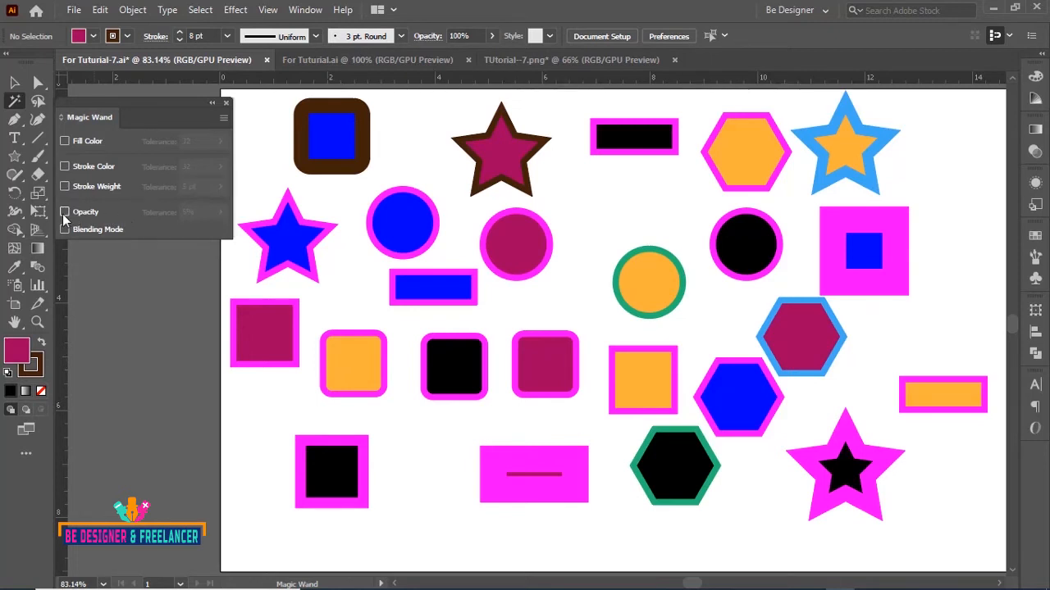
{"action": "left_click", "coordinate": [65, 211]}
Step: Set the opacity of the magenta-outlined orange hexagon and the brown-outlined blue rounded square to 30%
{"action": "key", "text": "v"}
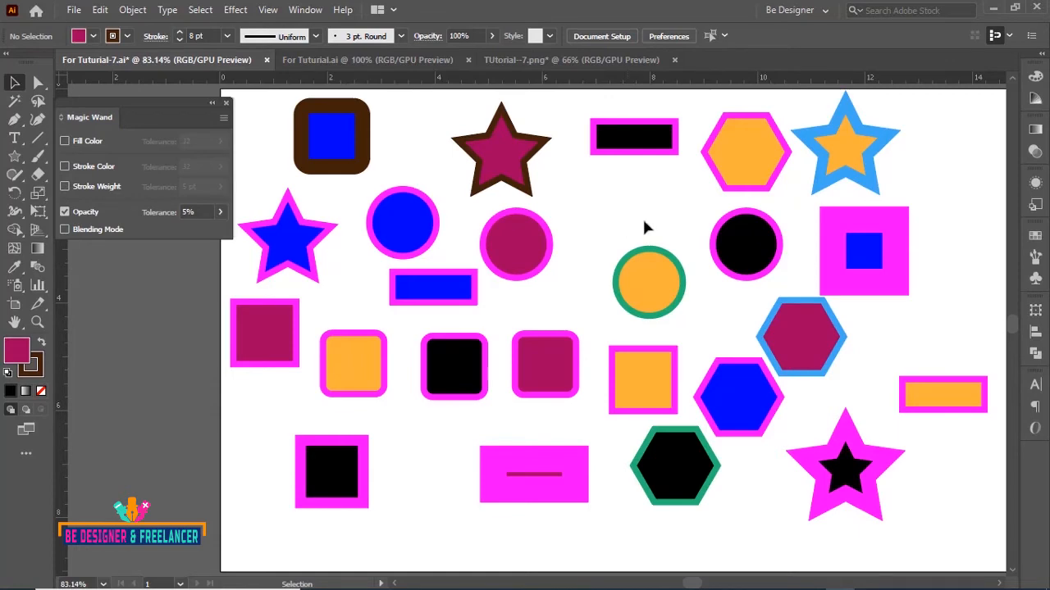
{"action": "left_click", "coordinate": [741, 153]}
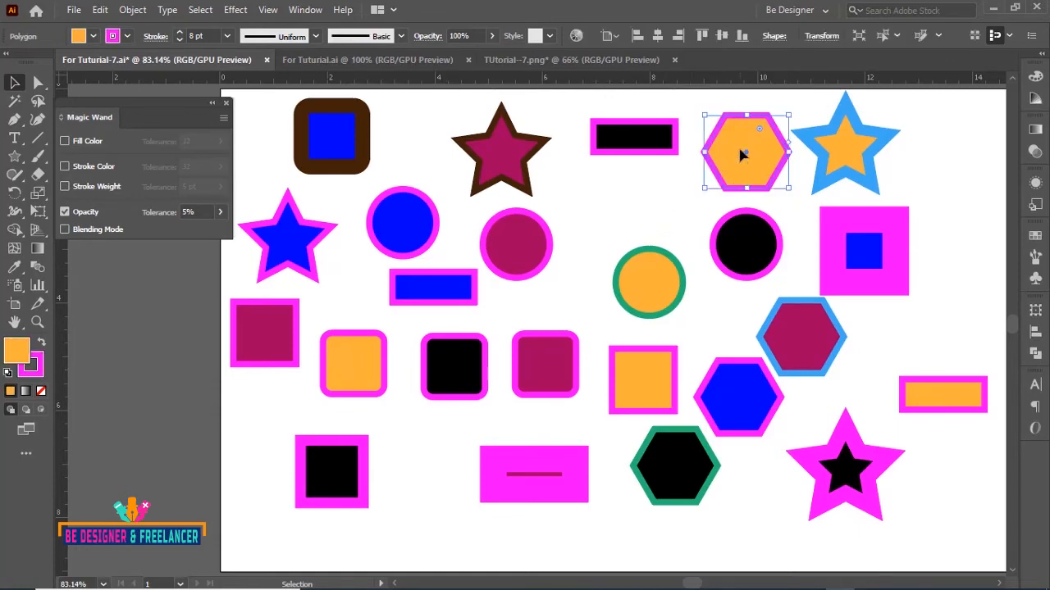
{"action": "left_click", "coordinate": [328, 136], "text": "shift"}
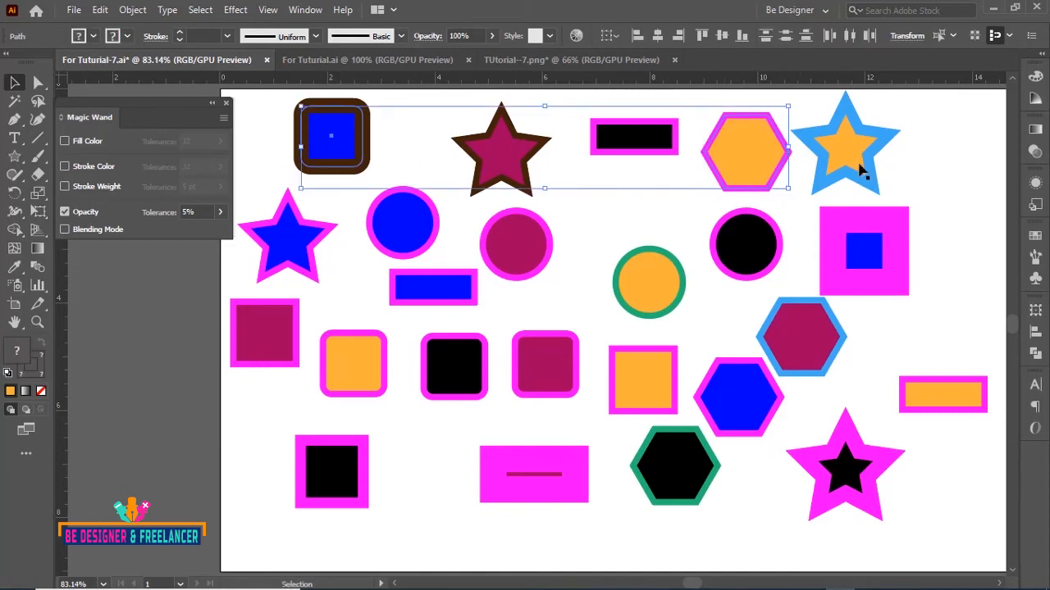
{"action": "left_click", "coordinate": [1035, 129]}
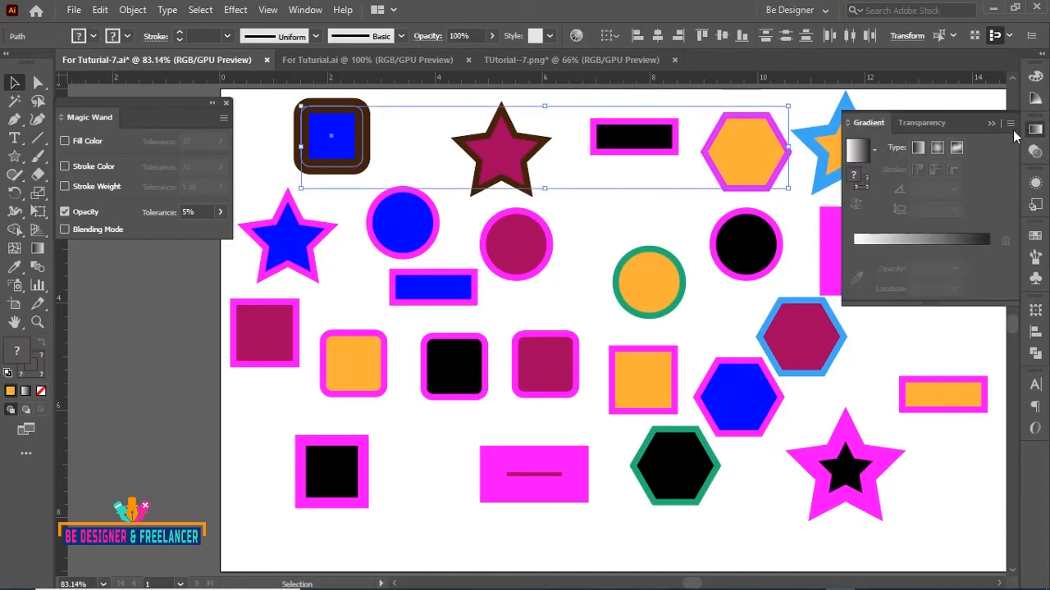
{"action": "left_click", "coordinate": [935, 125]}
{"action": "left_click", "coordinate": [918, 146]}
{"action": "type", "text": "30"}
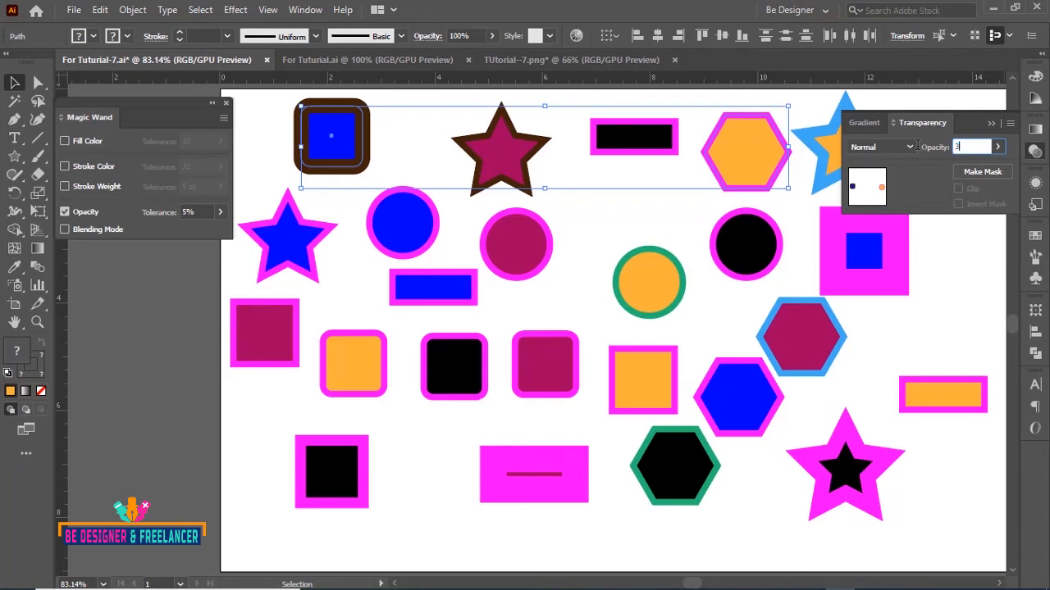
{"action": "left_click", "coordinate": [968, 214]}
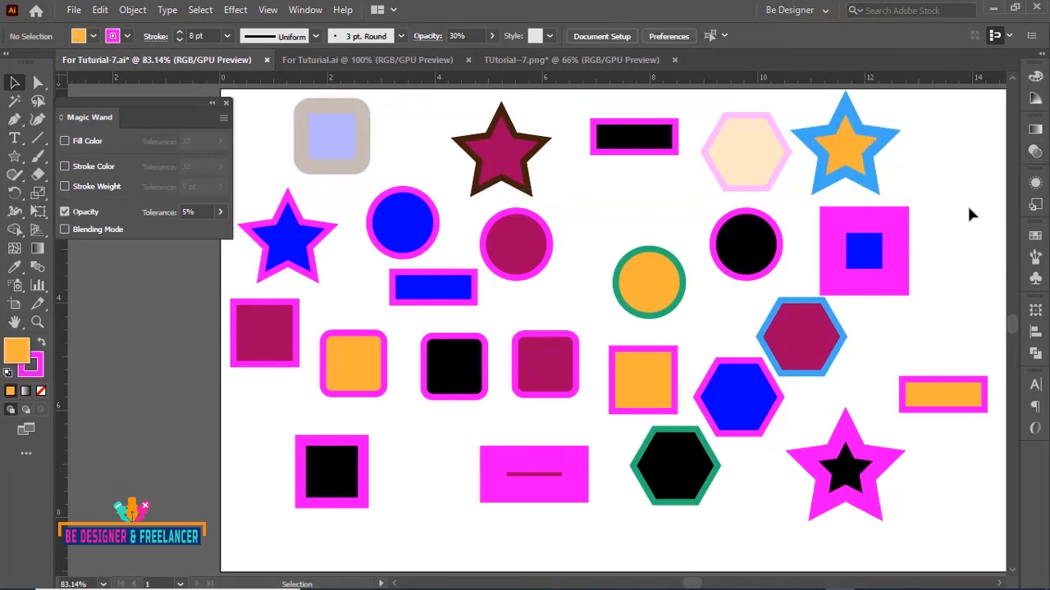
Step: Set the opacity of the light-blue-outlined crimson hexagon and the black square in the lowest row to 50%
{"action": "left_click", "coordinate": [809, 348]}
{"action": "left_click", "coordinate": [358, 479], "text": "shift"}
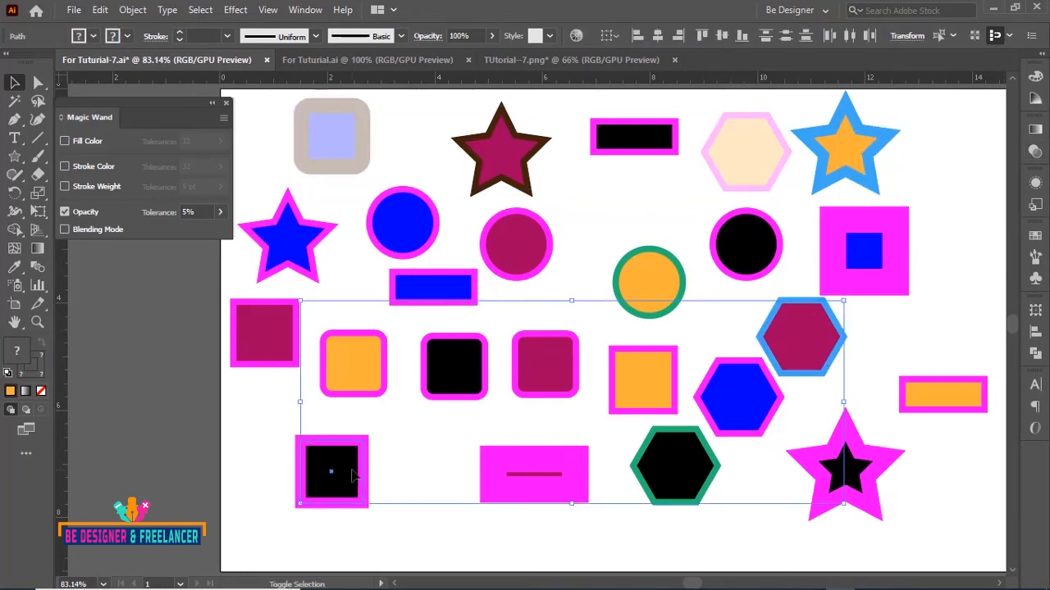
{"action": "left_click", "coordinate": [1035, 131]}
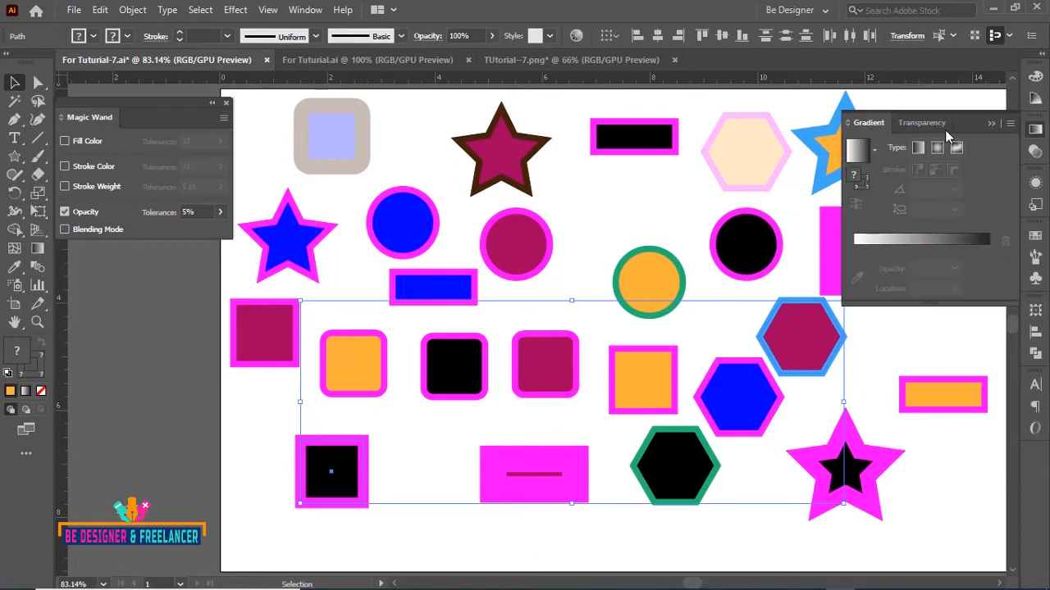
{"action": "left_click", "coordinate": [922, 123]}
{"action": "left_click", "coordinate": [925, 147]}
{"action": "type", "text": "50"}
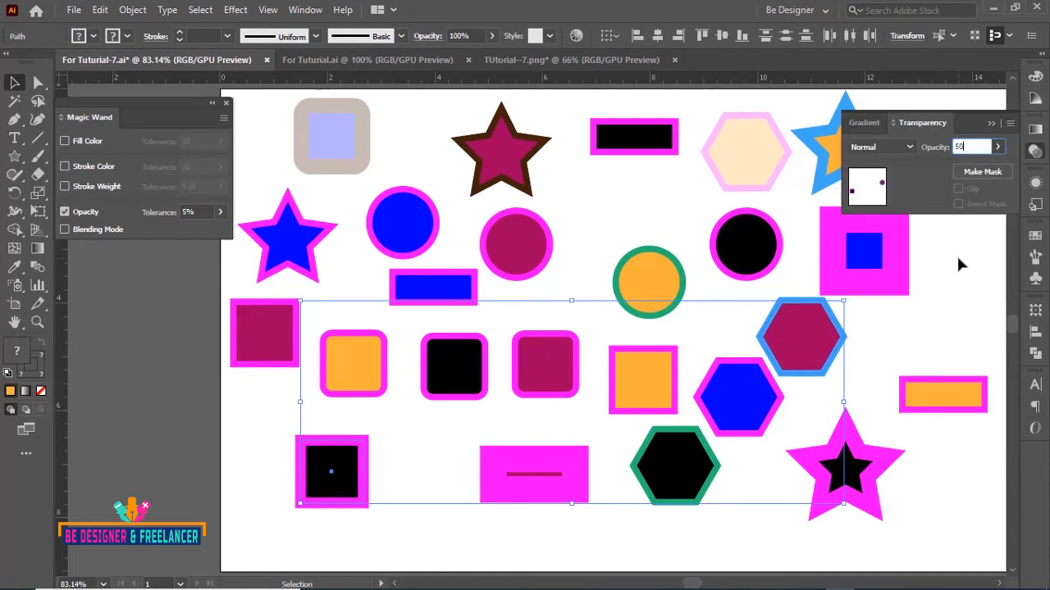
{"action": "left_click", "coordinate": [961, 264]}
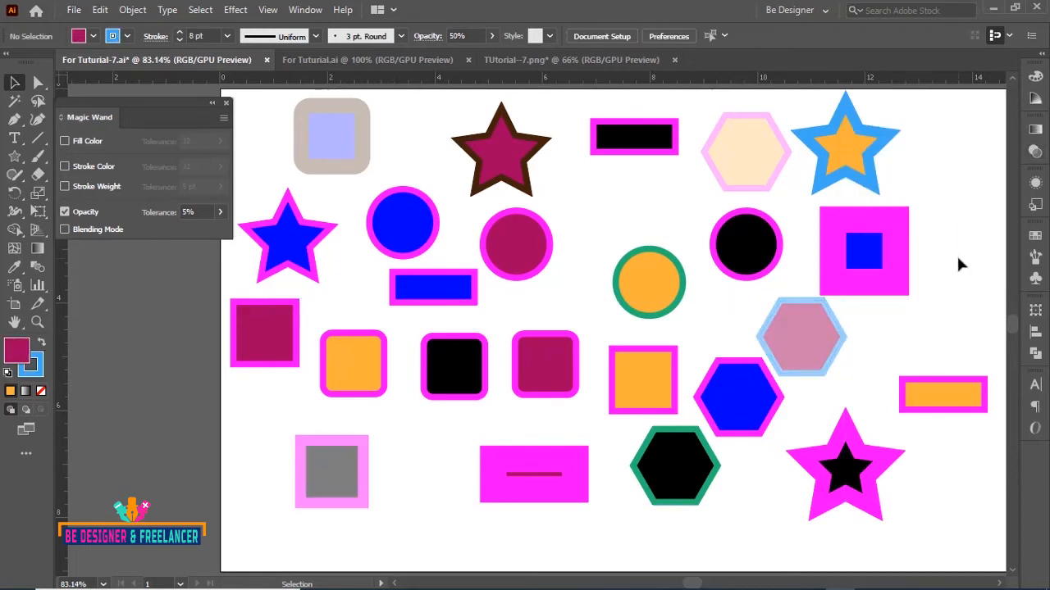
Step: Set the opacity of the blue rectangle and the green-outlined black hexagon to 70%
{"action": "left_click", "coordinate": [473, 297]}
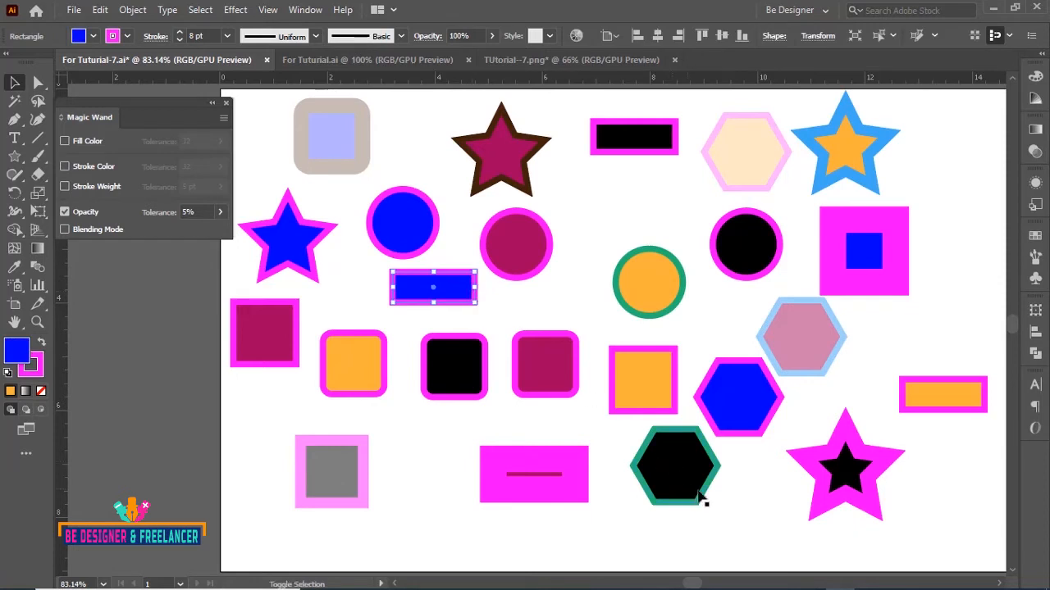
{"action": "left_click", "coordinate": [691, 495], "text": "shift"}
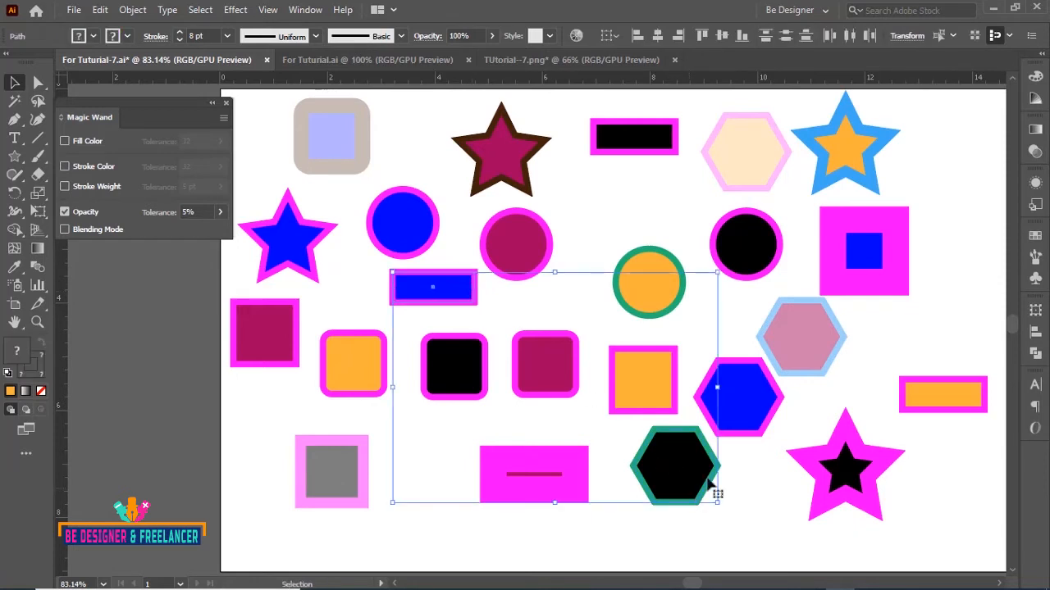
{"action": "left_click", "coordinate": [1035, 129]}
{"action": "left_click", "coordinate": [927, 123]}
{"action": "left_click", "coordinate": [935, 146]}
{"action": "type", "text": "70"}
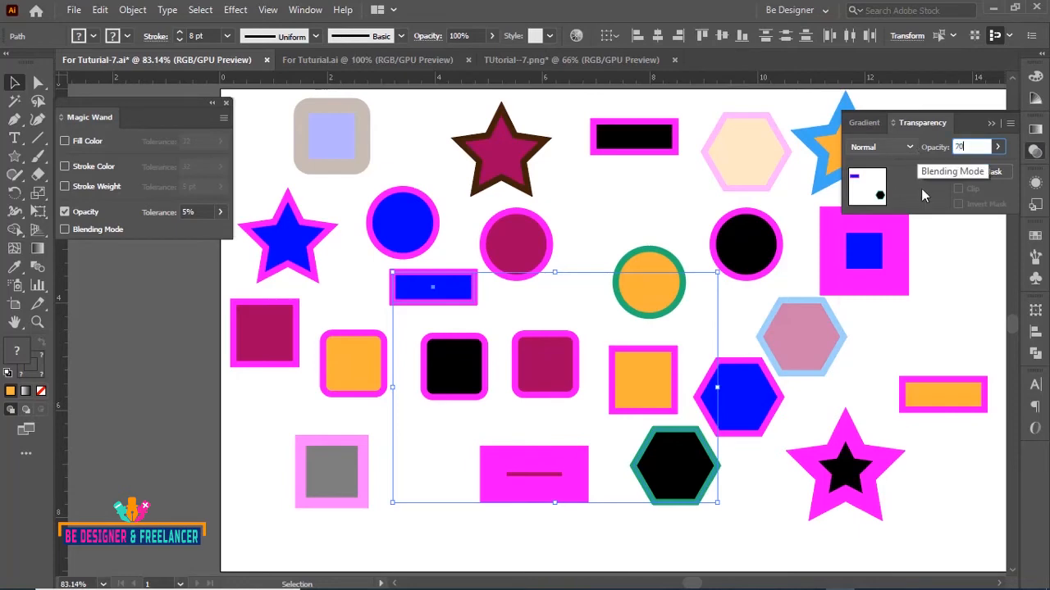
{"action": "left_click", "coordinate": [935, 274]}
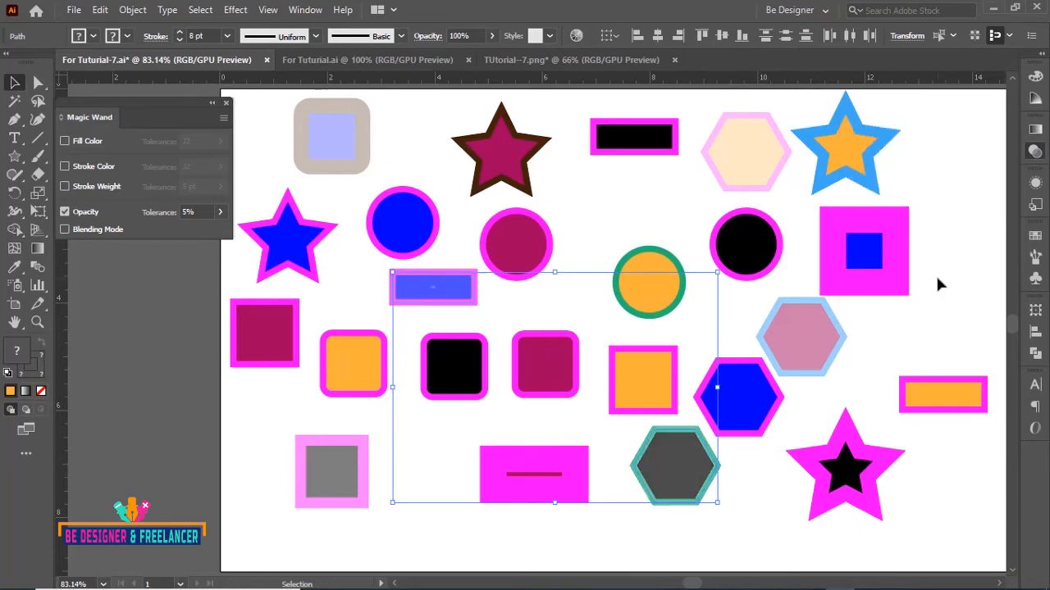
Step: Use the Magic Wand tool to select the shapes with 30% opacity and check their opacity in the transparency settings
{"action": "left_click", "coordinate": [15, 101]}
{"action": "left_click", "coordinate": [328, 137]}
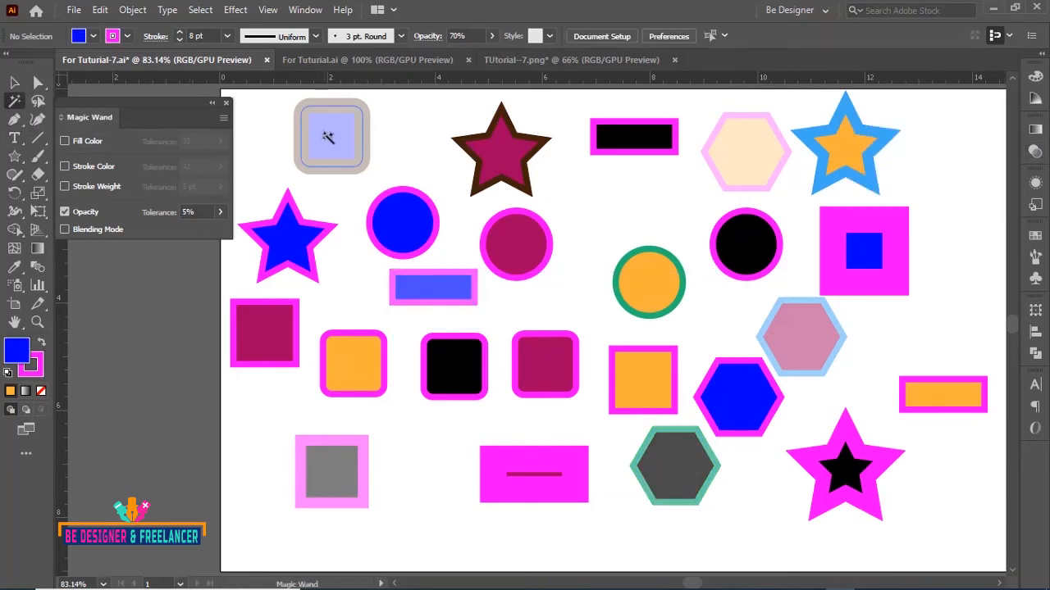
{"action": "left_click", "coordinate": [328, 137]}
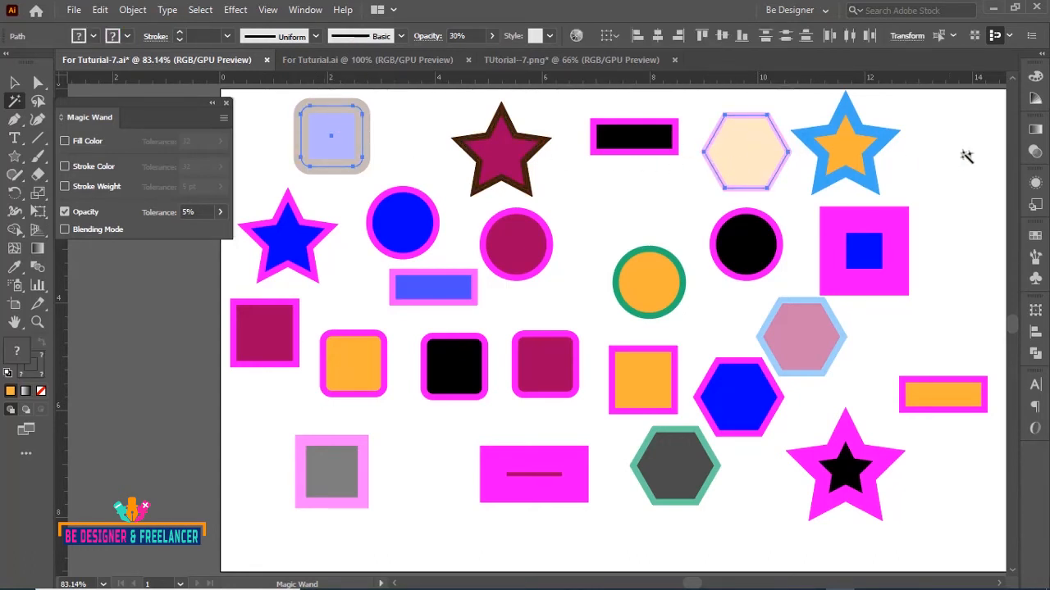
{"action": "left_click", "coordinate": [1035, 131]}
{"action": "left_click", "coordinate": [937, 123]}
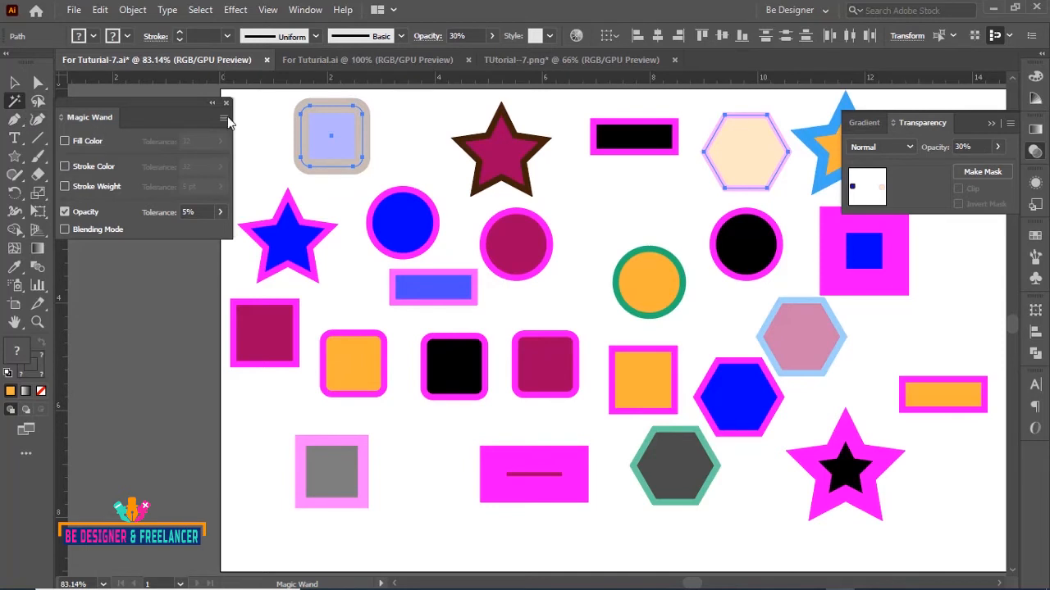
{"action": "left_click", "coordinate": [991, 123]}
Step: Select the shapes sharing the faded crimson hexagon's 50% opacity with the Magic Wand tool and check their transparency settings
{"action": "left_click", "coordinate": [814, 366]}
{"action": "left_click", "coordinate": [811, 354]}
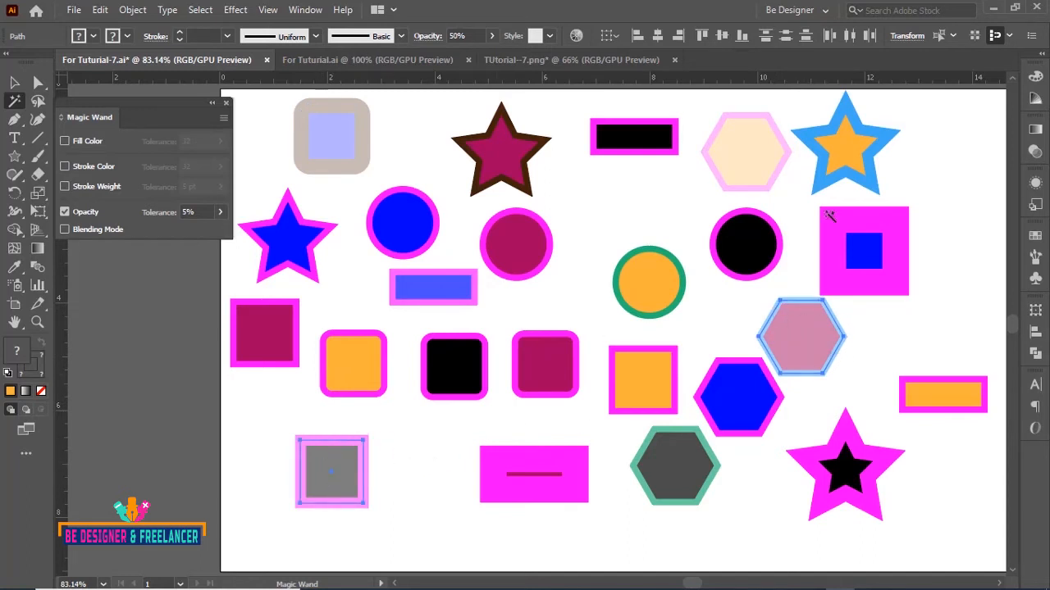
{"action": "left_click", "coordinate": [1037, 129]}
{"action": "left_click", "coordinate": [923, 123]}
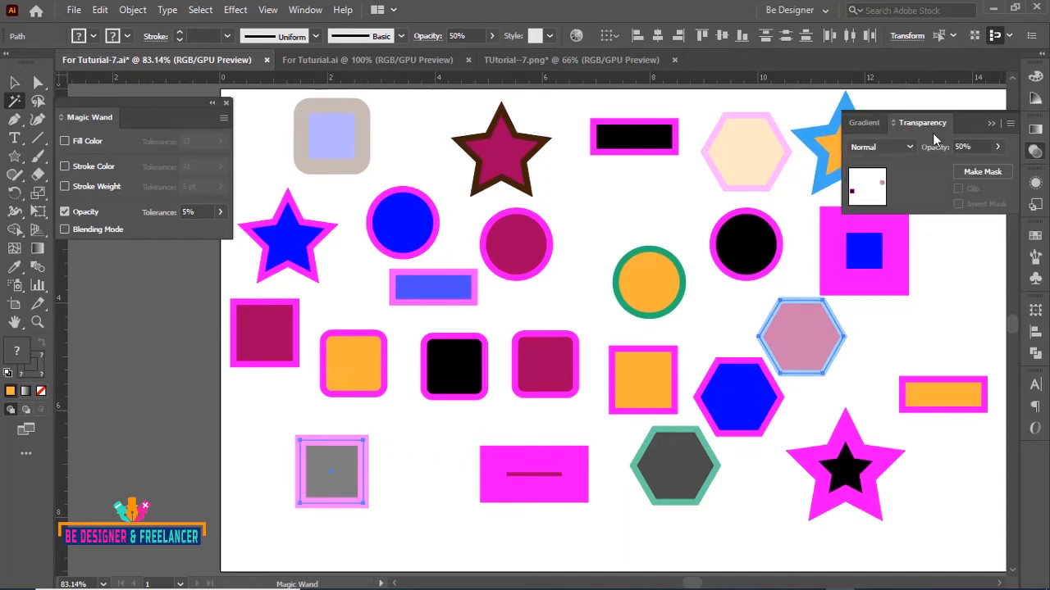
{"action": "left_click", "coordinate": [993, 124]}
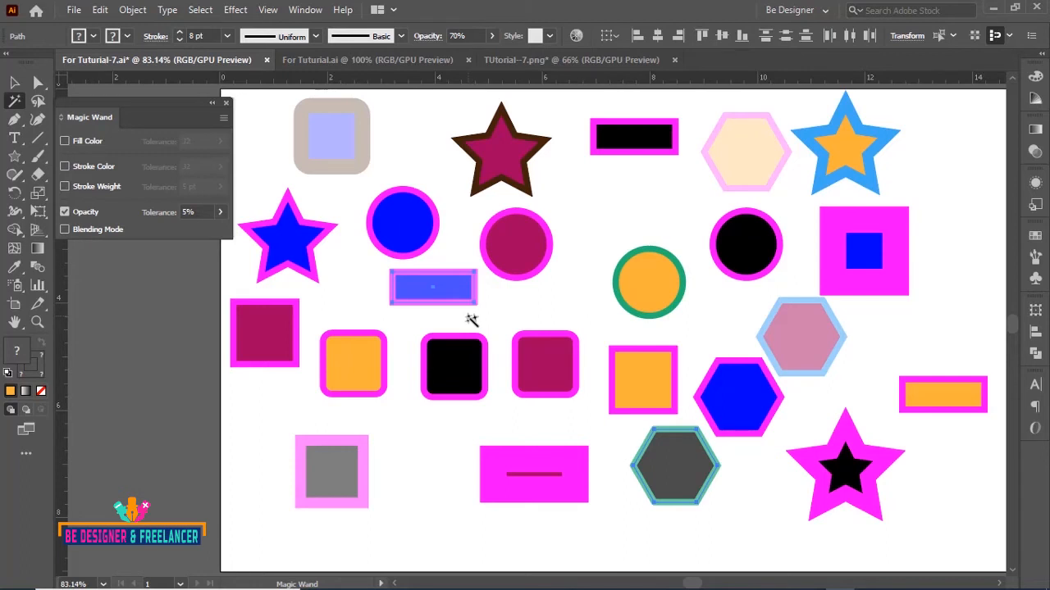
Step: Switch the Magic Wand's matching criterion from Opacity to Blending Mode
{"action": "left_click", "coordinate": [65, 212]}
{"action": "left_click", "coordinate": [65, 231]}
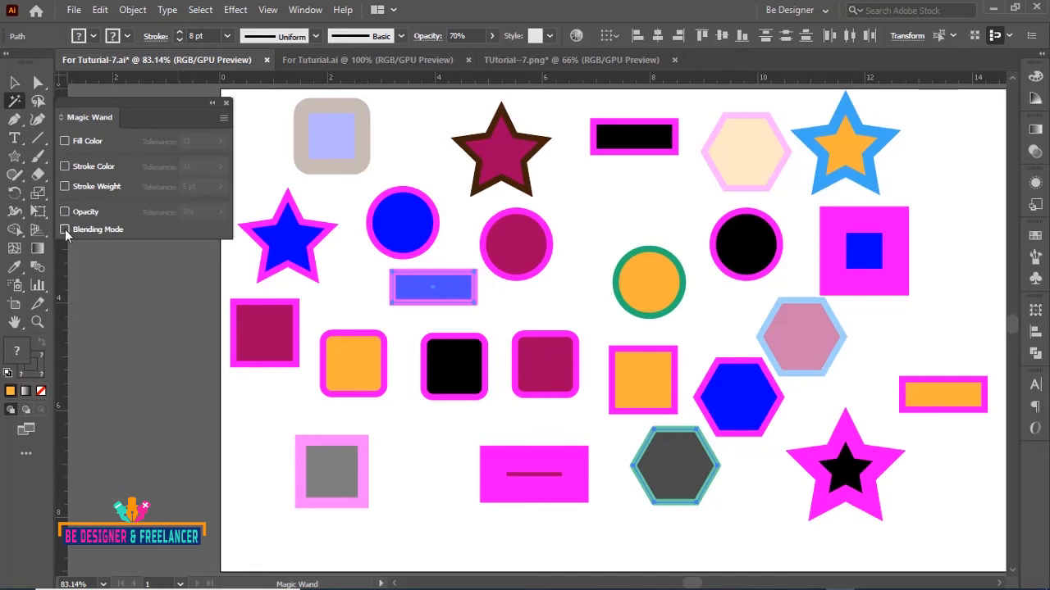
Step: Set the blending mode of the blue circle and the magenta-outlined orange rectangle to Darken
{"action": "left_click", "coordinate": [14, 82]}
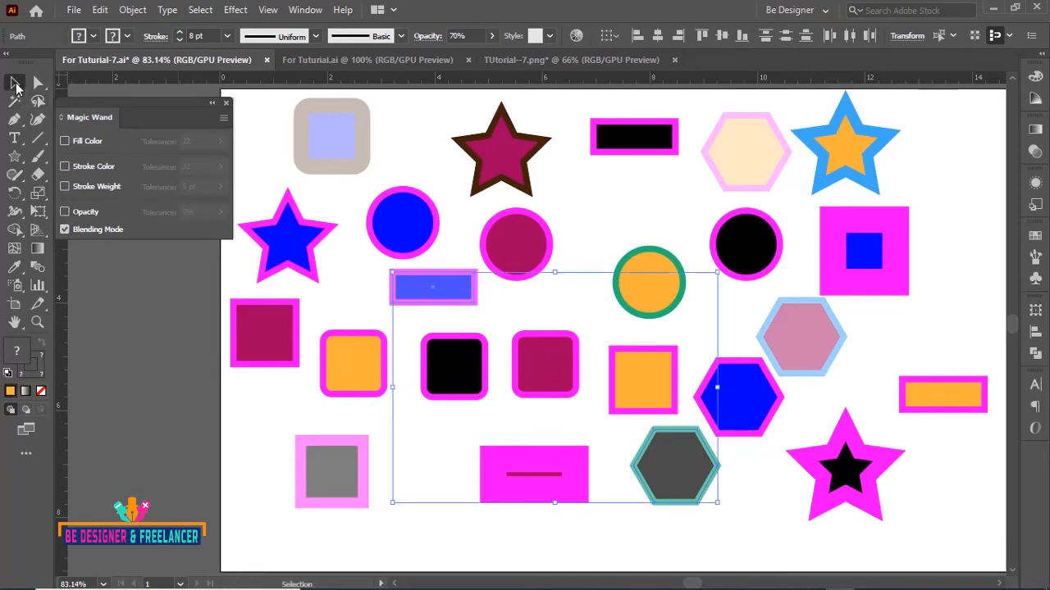
{"action": "left_click", "coordinate": [420, 139]}
{"action": "left_click", "coordinate": [410, 228]}
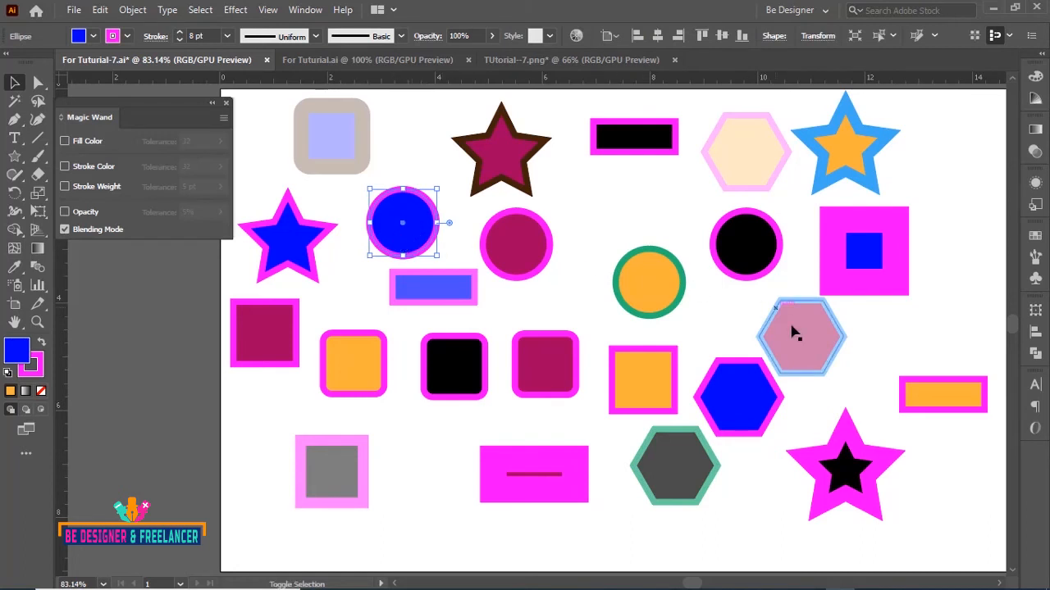
{"action": "left_click", "coordinate": [954, 402], "text": "shift"}
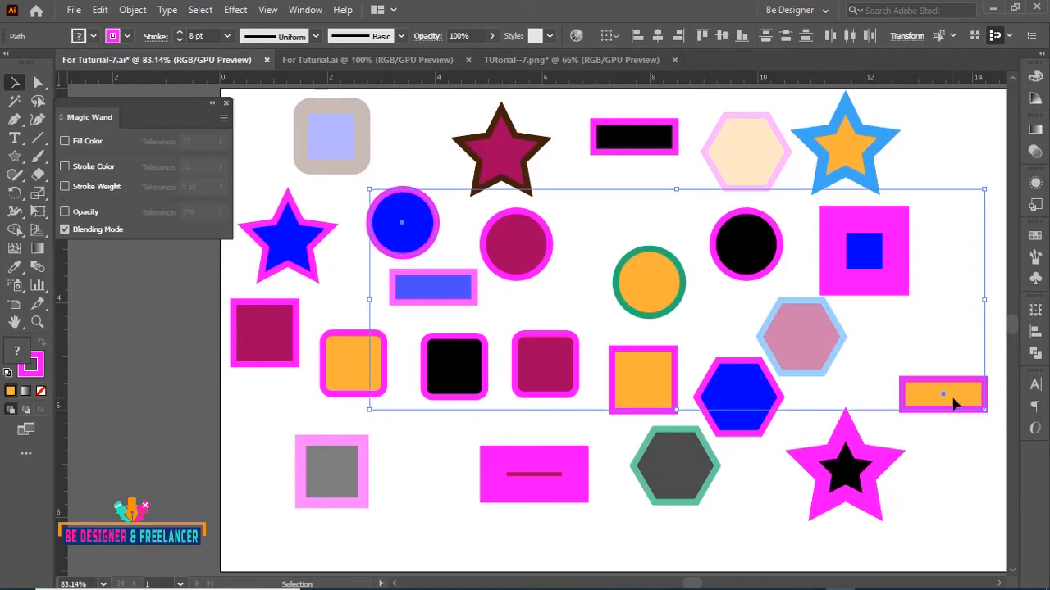
{"action": "left_click", "coordinate": [1035, 130]}
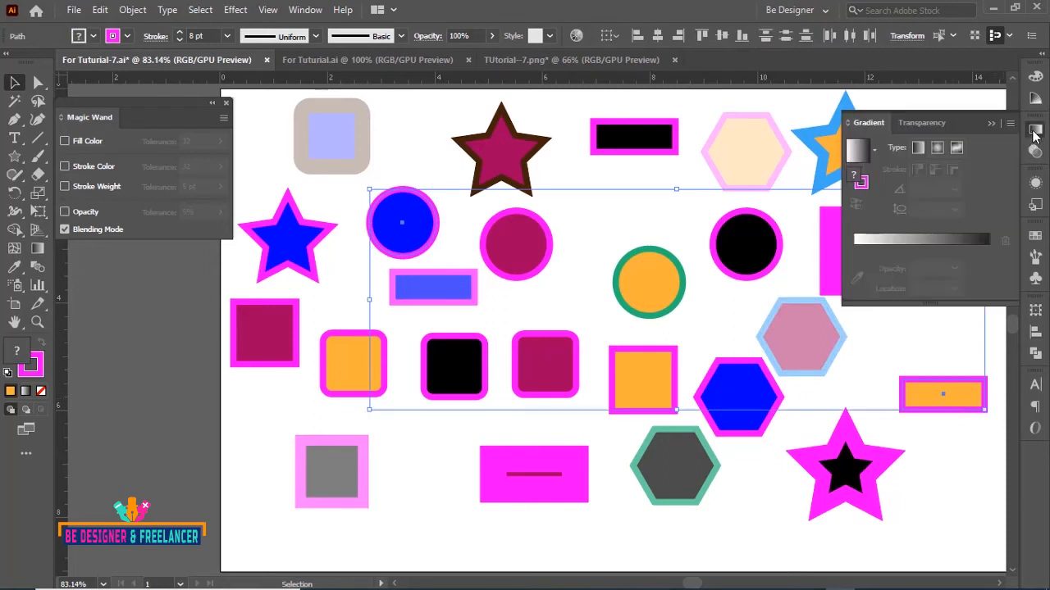
{"action": "left_click", "coordinate": [922, 122]}
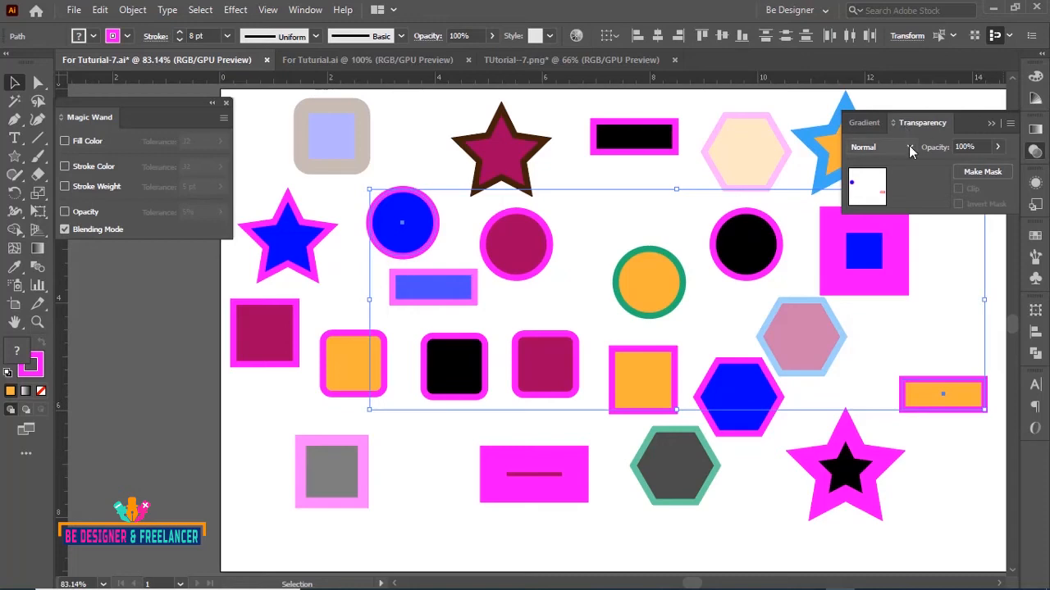
{"action": "left_click", "coordinate": [909, 149]}
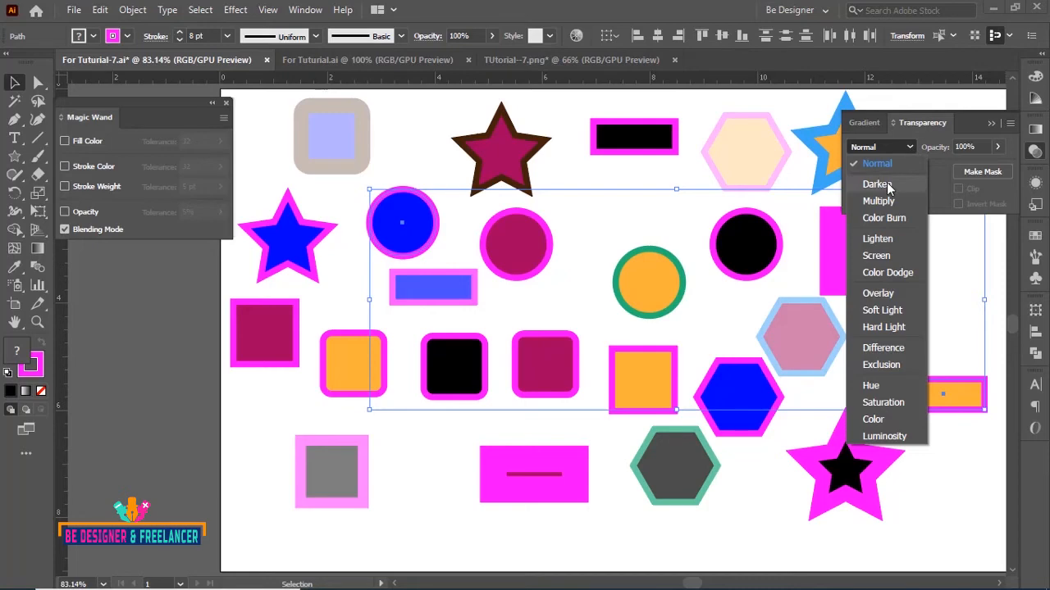
{"action": "left_click", "coordinate": [887, 183]}
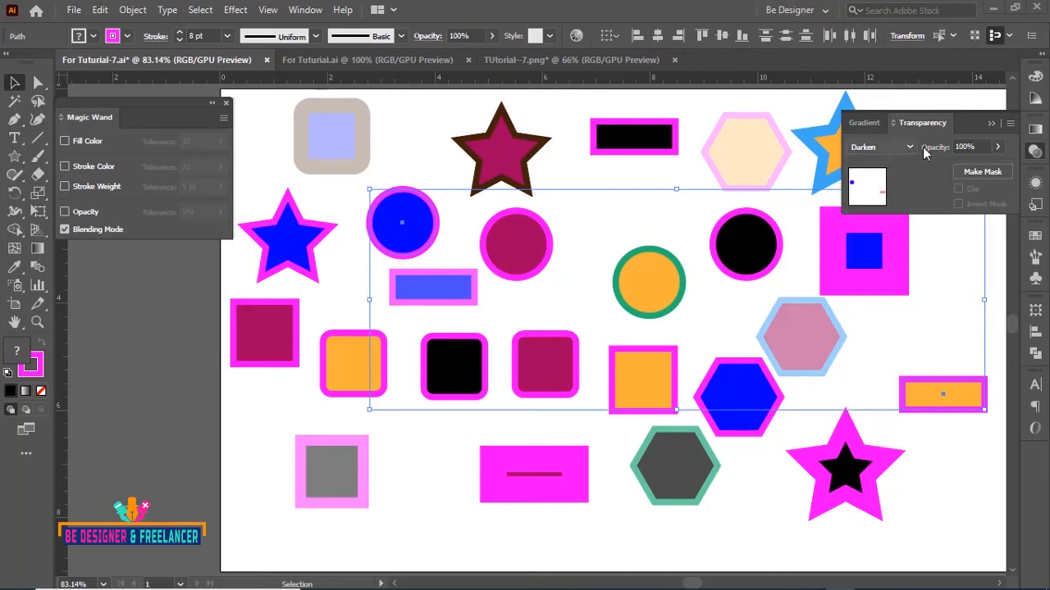
{"action": "left_click", "coordinate": [990, 122]}
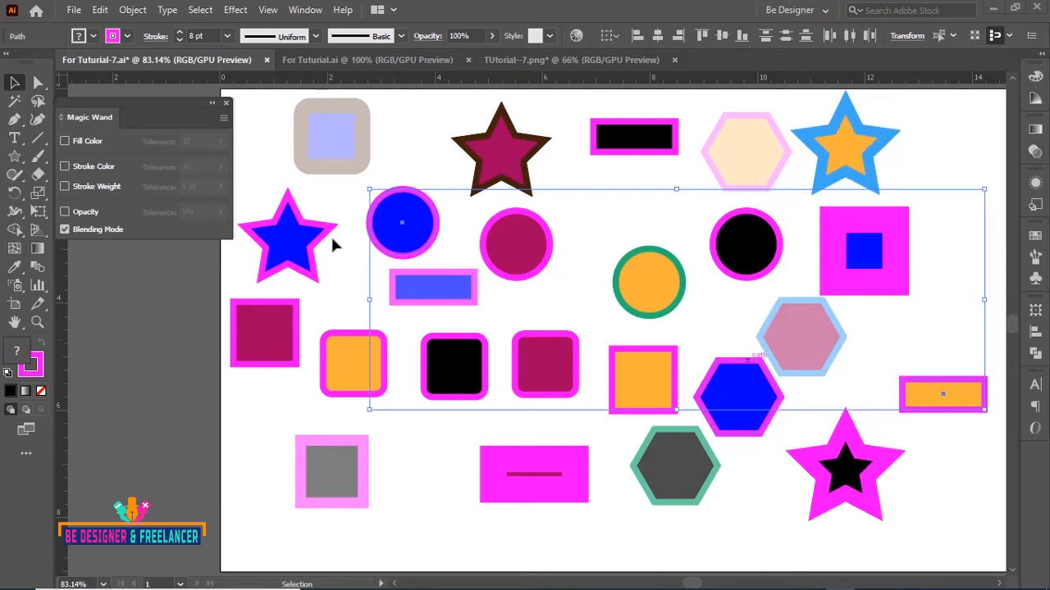
Step: Set the blending mode of the green-outlined dark hexagon and the blue-outlined orange star to Lighten
{"action": "left_click", "coordinate": [656, 466]}
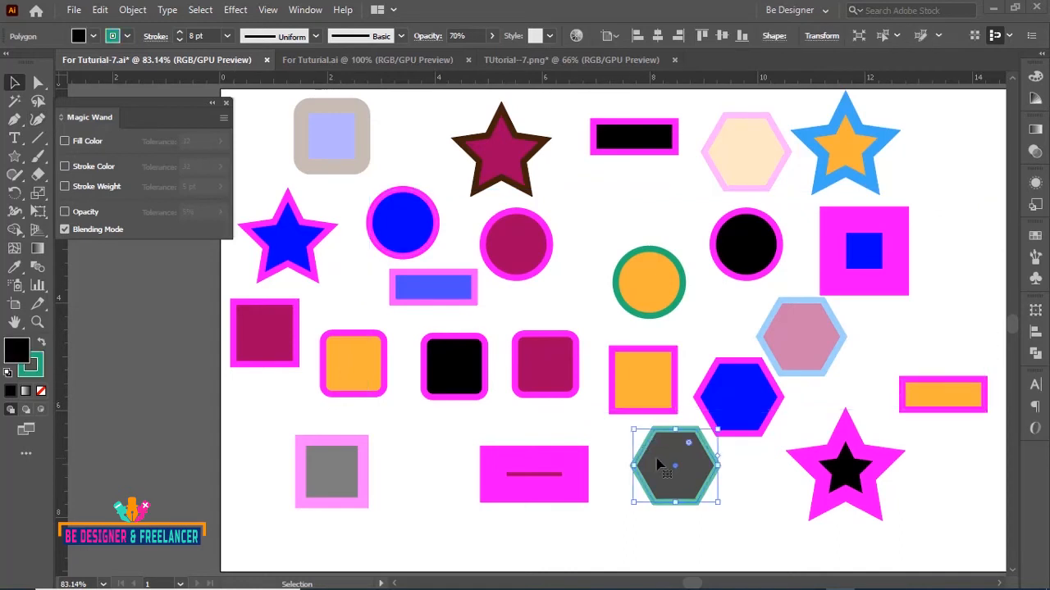
{"action": "left_click", "coordinate": [847, 182], "text": "shift"}
{"action": "left_click", "coordinate": [1035, 129]}
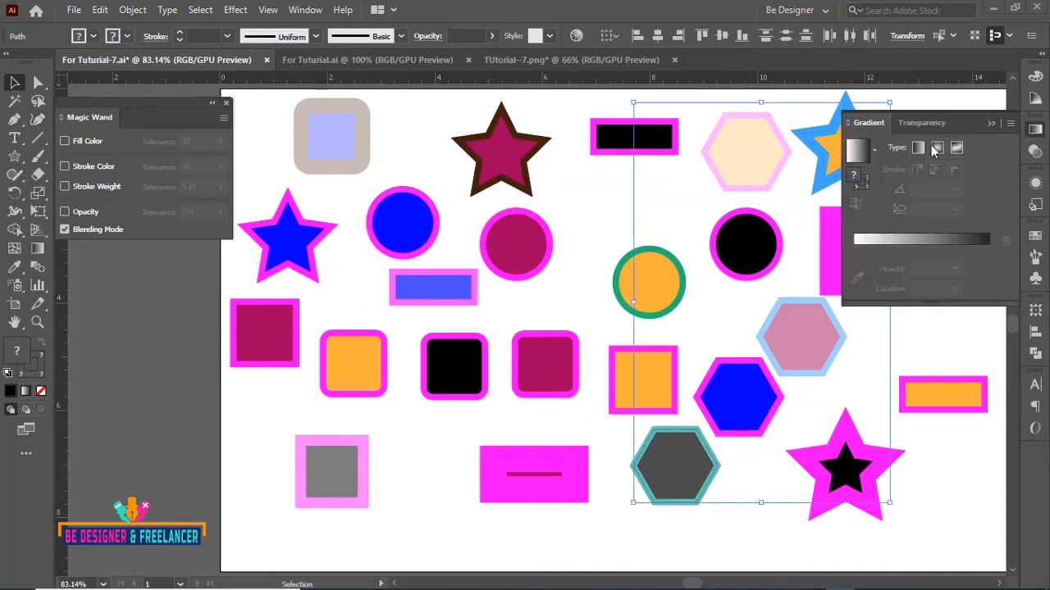
{"action": "left_click", "coordinate": [921, 122]}
{"action": "left_click", "coordinate": [909, 147]}
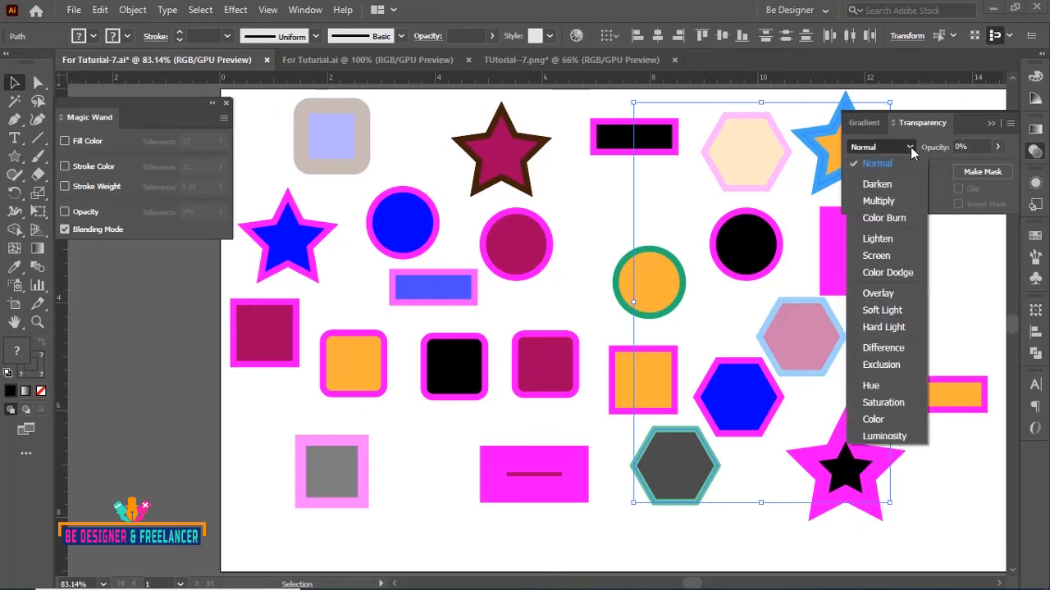
{"action": "left_click", "coordinate": [890, 241]}
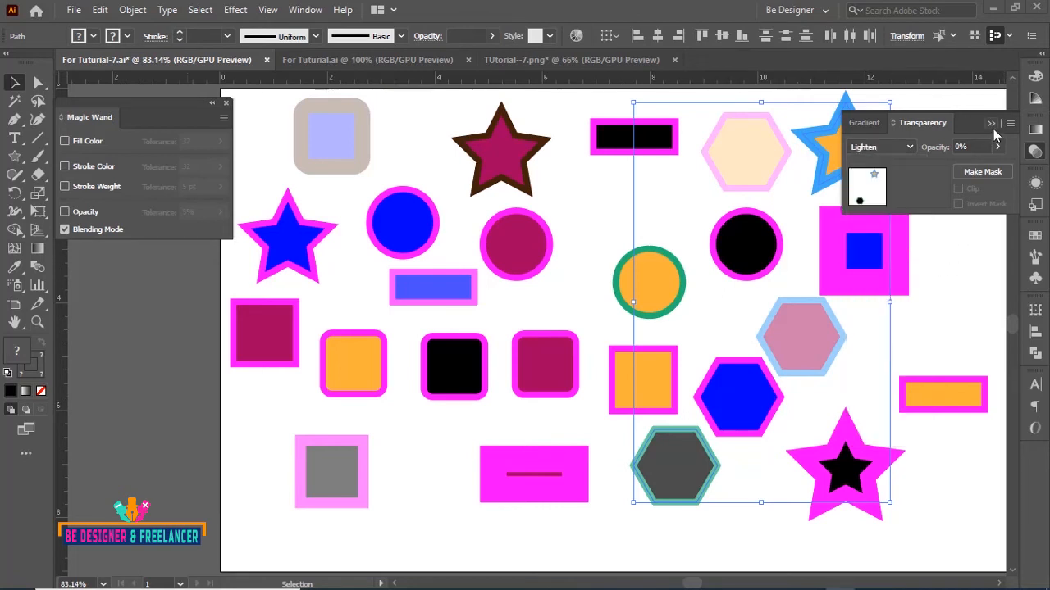
{"action": "left_click", "coordinate": [960, 238]}
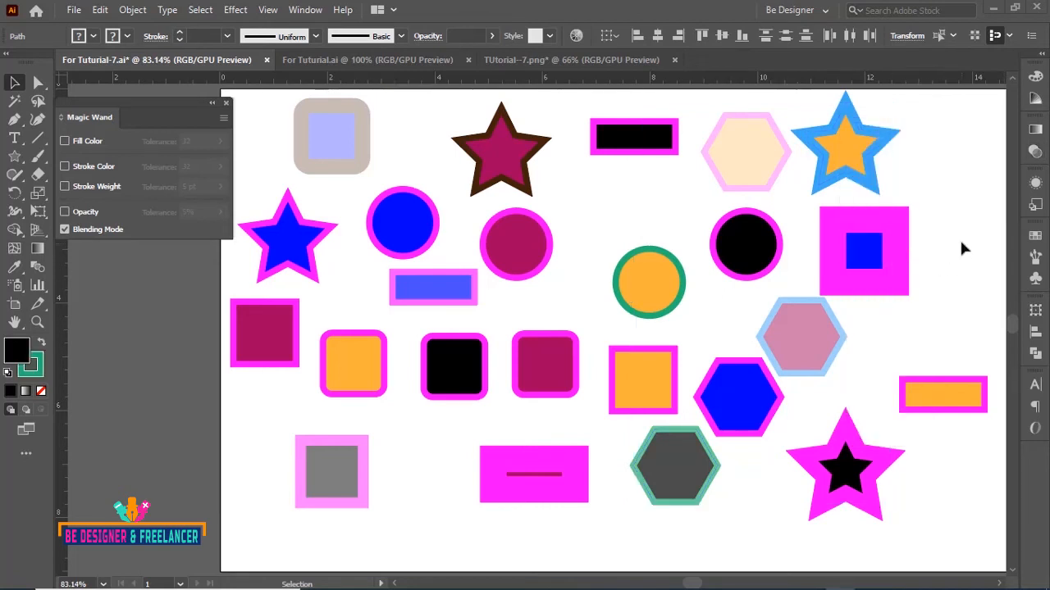
Step: Select the shapes sharing the blue circle's blending mode with the Magic Wand tool and check their transparency settings
{"action": "left_click", "coordinate": [14, 103]}
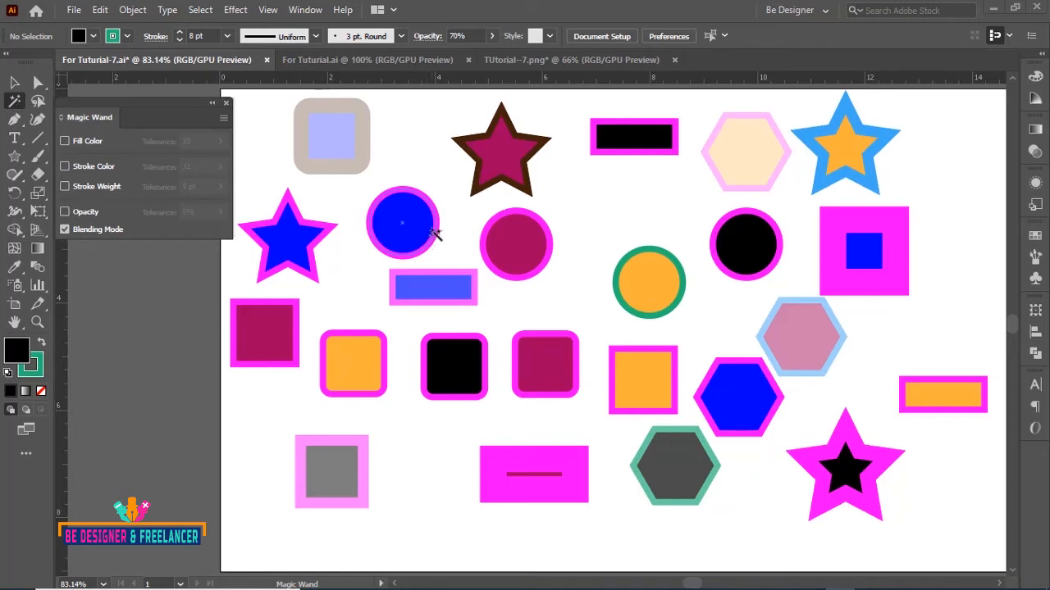
{"action": "left_click", "coordinate": [402, 223]}
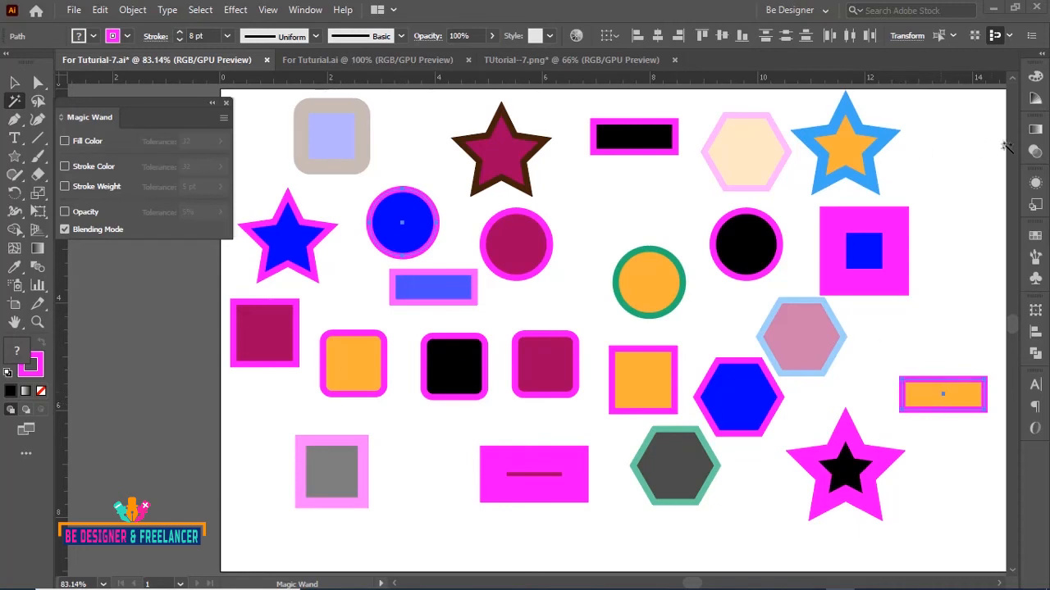
{"action": "left_click", "coordinate": [1035, 128]}
{"action": "left_click", "coordinate": [922, 123]}
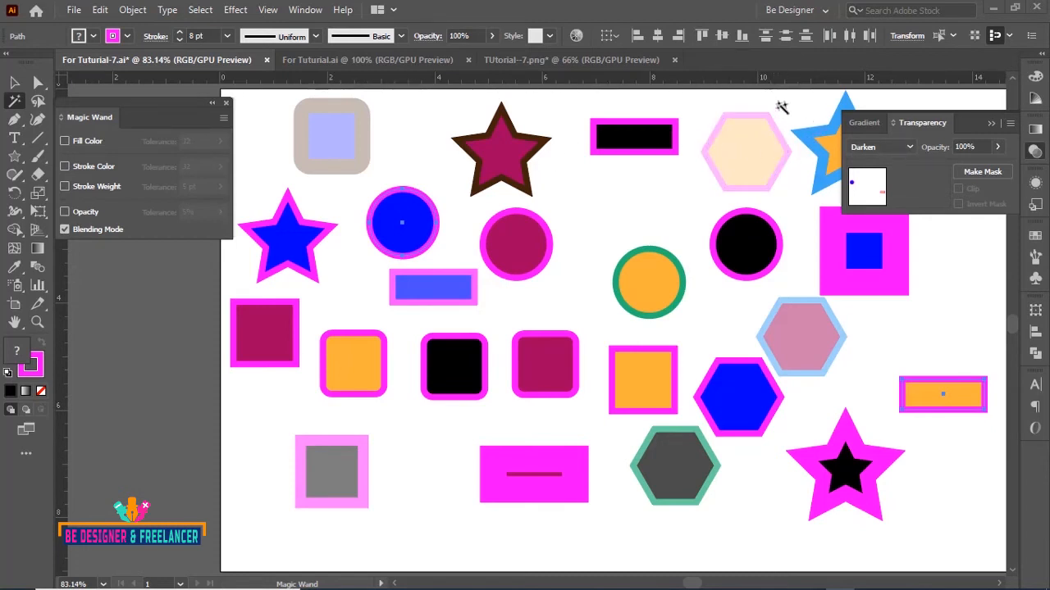
{"action": "left_click", "coordinate": [782, 107]}
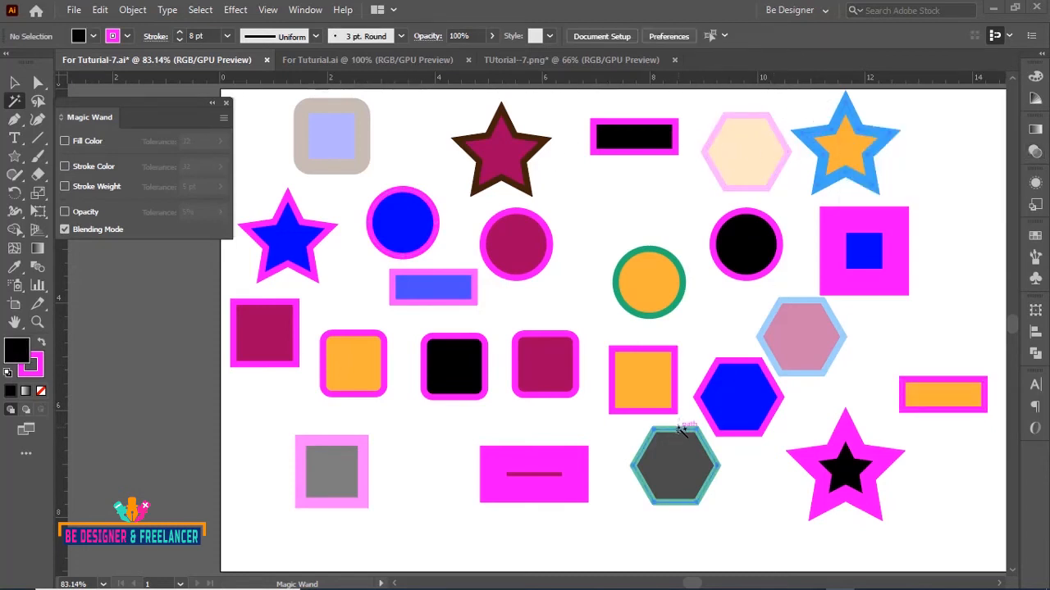
Step: Select the shapes sharing the green-outlined hexagon's blending mode with the Magic Wand, check their transparency settings, and repeat the selection from the blue-outlined star
{"action": "left_click", "coordinate": [681, 432]}
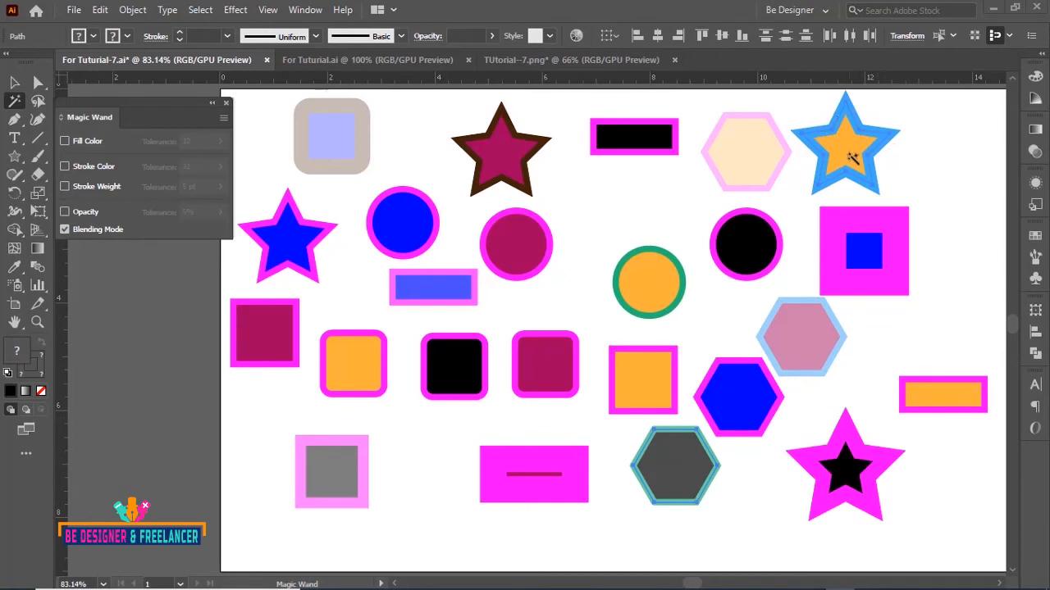
{"action": "left_click", "coordinate": [1035, 130]}
{"action": "left_click", "coordinate": [923, 123]}
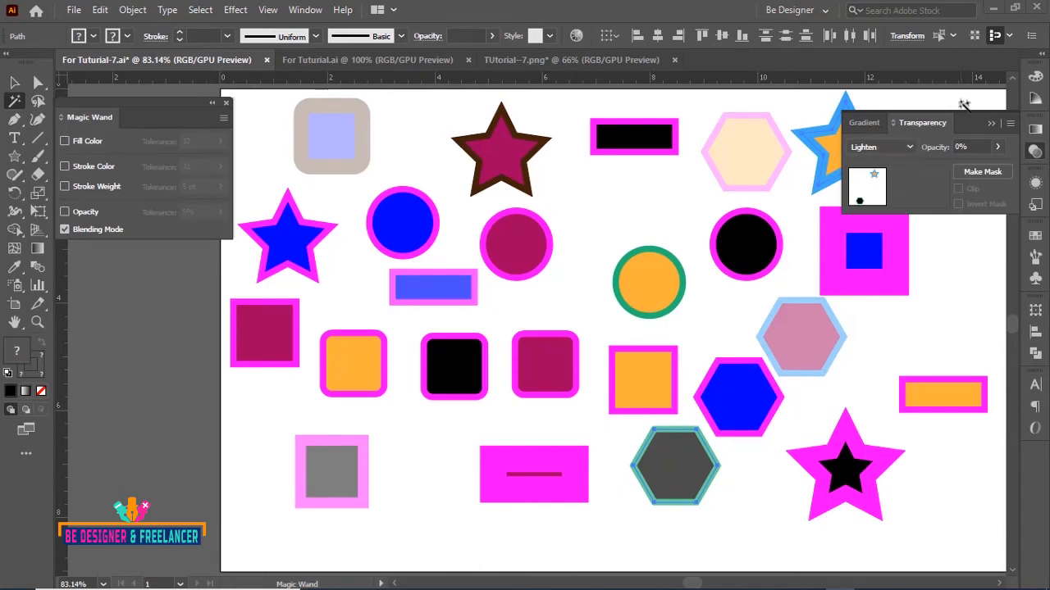
{"action": "left_click", "coordinate": [963, 254]}
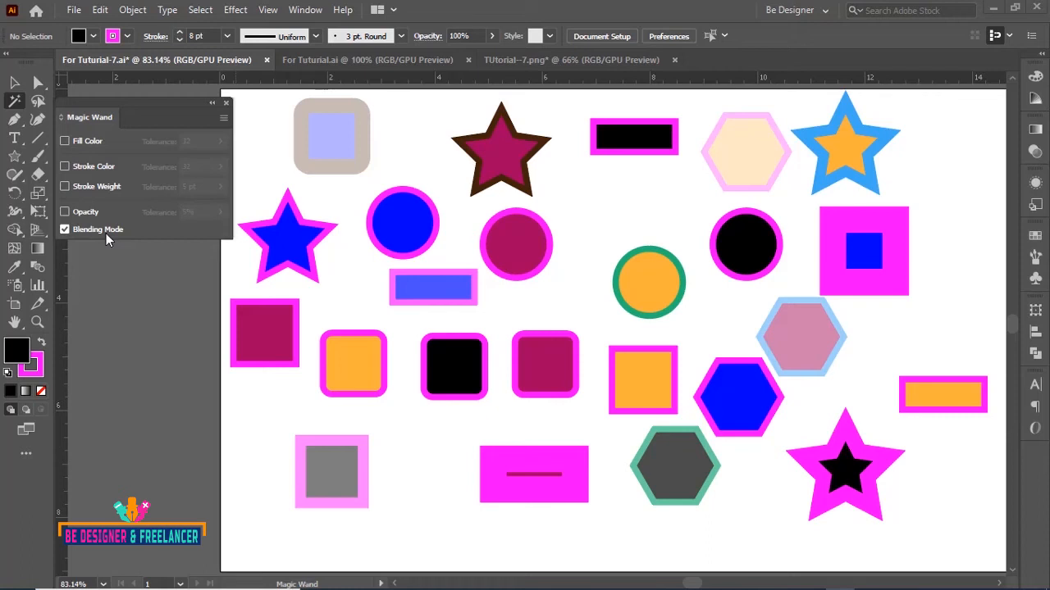
{"action": "left_click", "coordinate": [844, 148]}
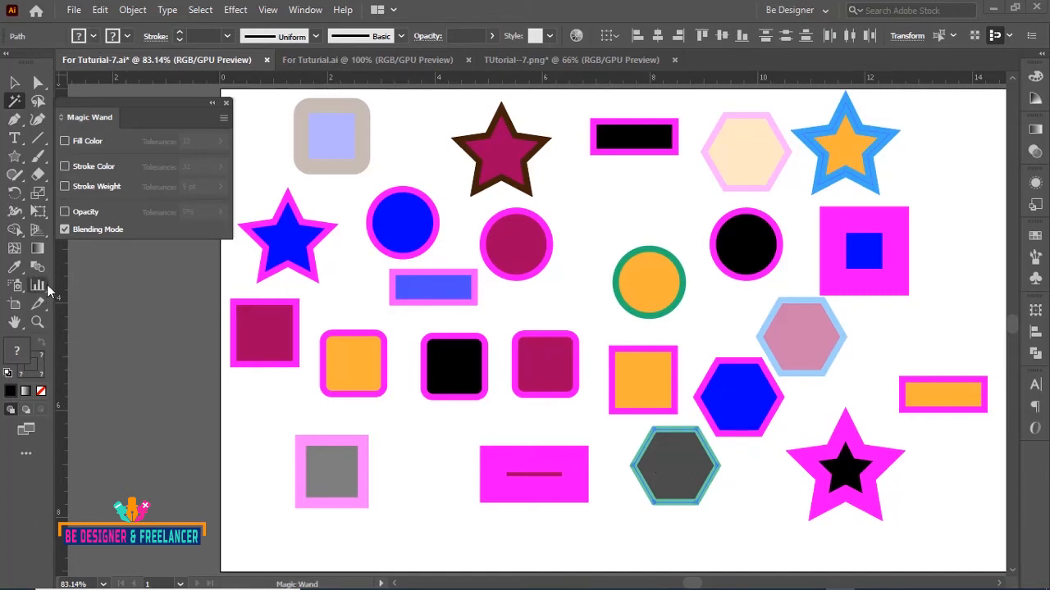
Step: Switch the Magic Wand's matching criterion to Fill Color and select all shapes sharing the brown-outlined star's crimson fill
{"action": "left_click", "coordinate": [65, 141]}
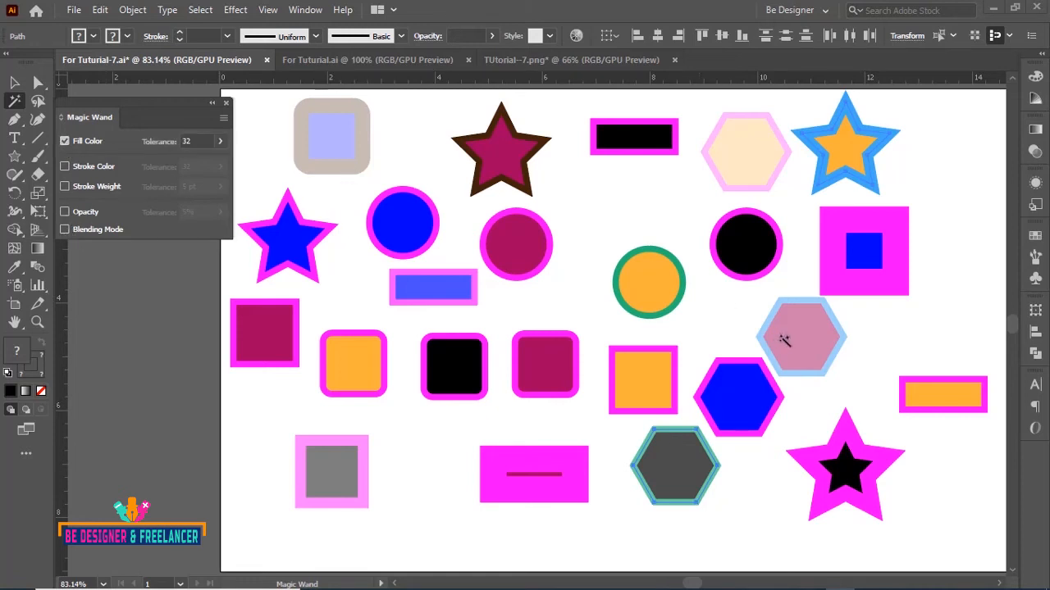
{"action": "left_click", "coordinate": [972, 197]}
{"action": "left_click", "coordinate": [502, 150]}
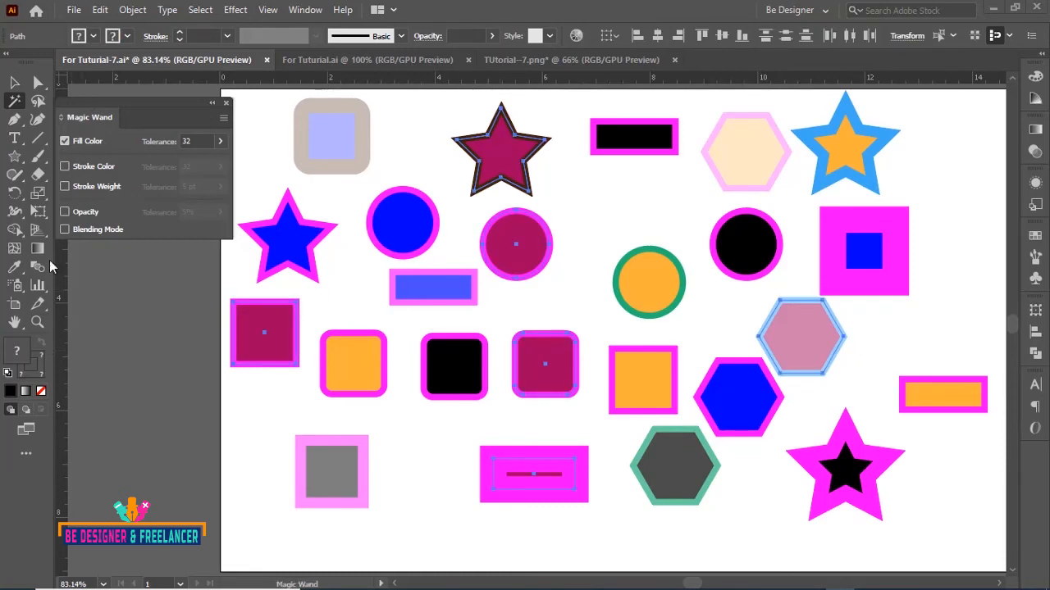
Step: Change the fill of the selected crimson shapes to bright green
{"action": "double_click", "coordinate": [20, 353]}
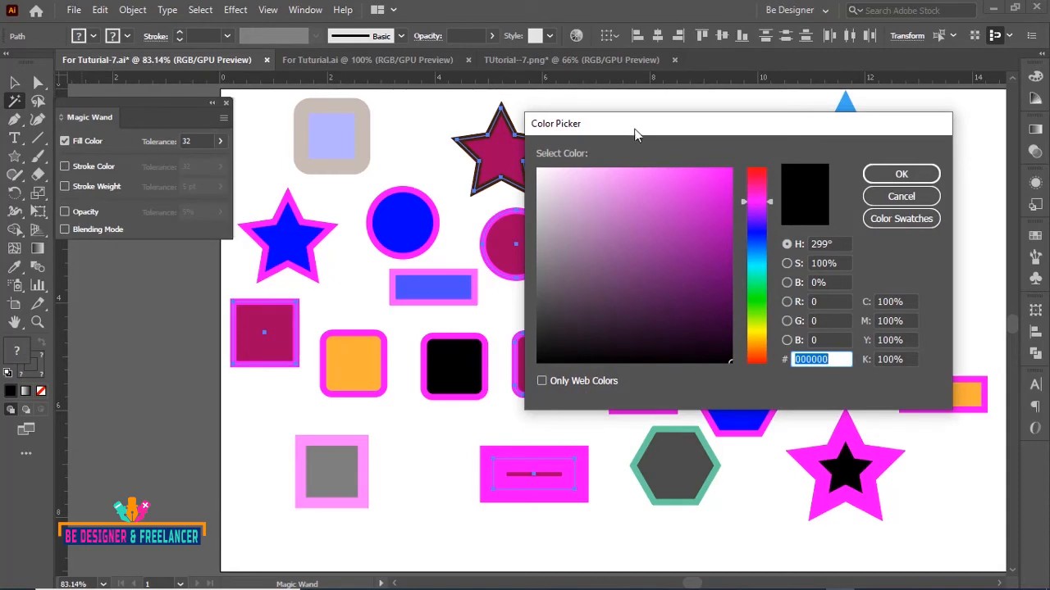
{"action": "left_click", "coordinate": [760, 297]}
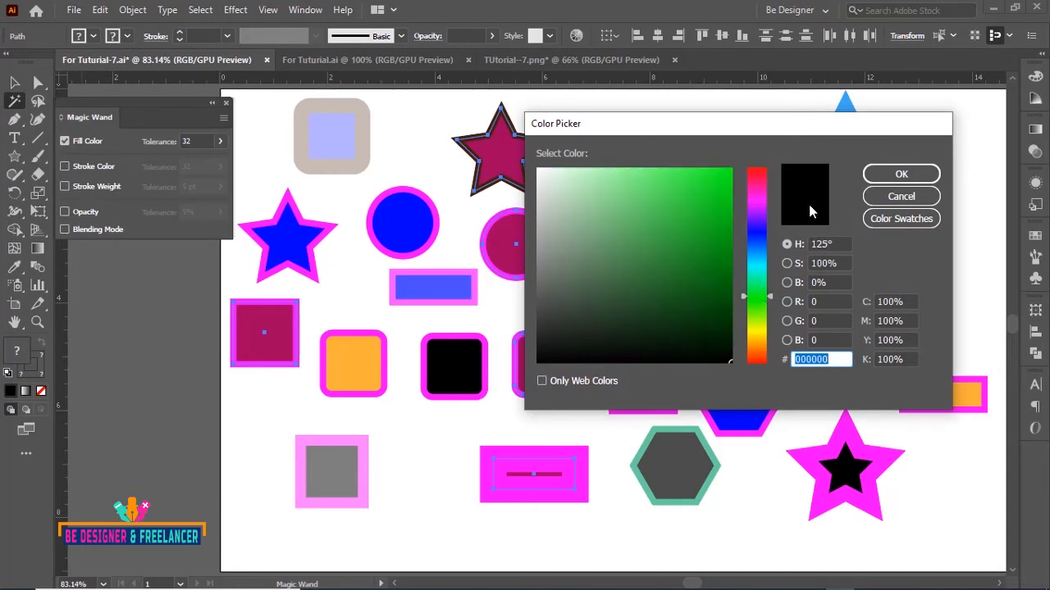
{"action": "left_click", "coordinate": [726, 180]}
{"action": "left_click", "coordinate": [900, 176]}
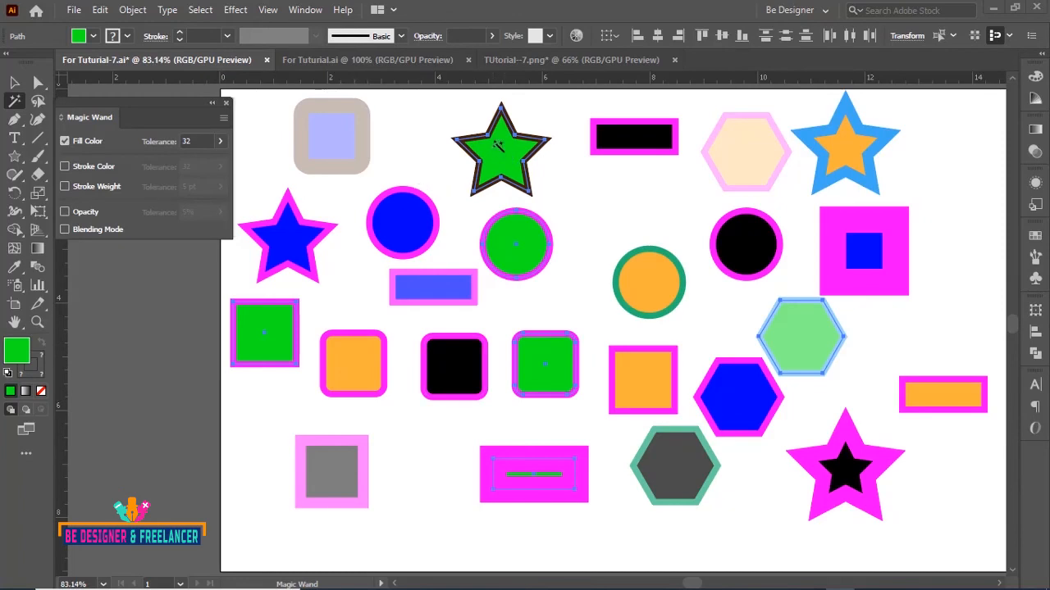
Step: Recolour the fill of the selected shapes to golden yellow
{"action": "double_click", "coordinate": [22, 351]}
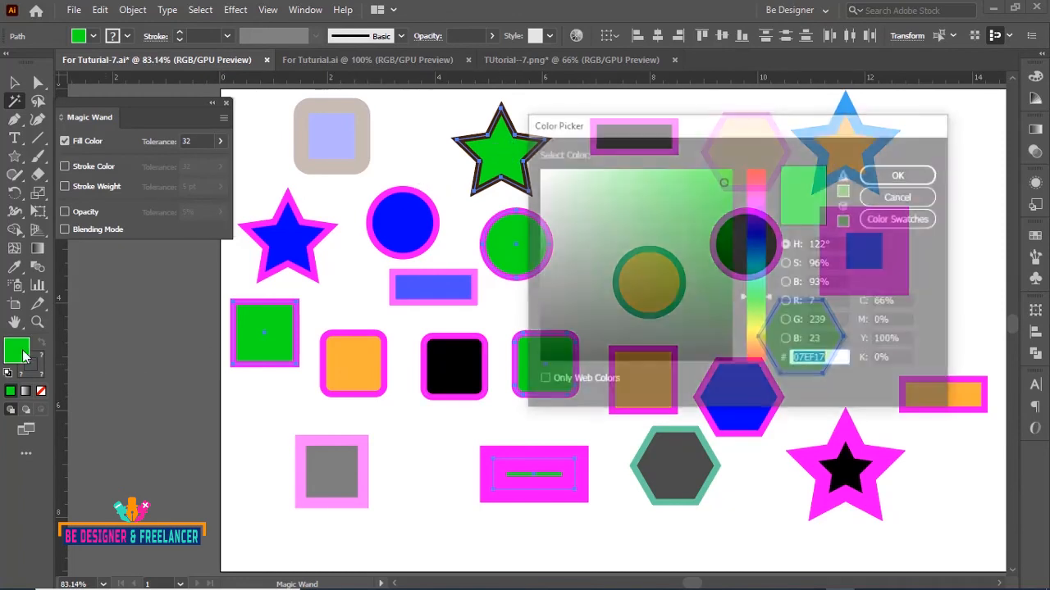
{"action": "left_click", "coordinate": [765, 267]}
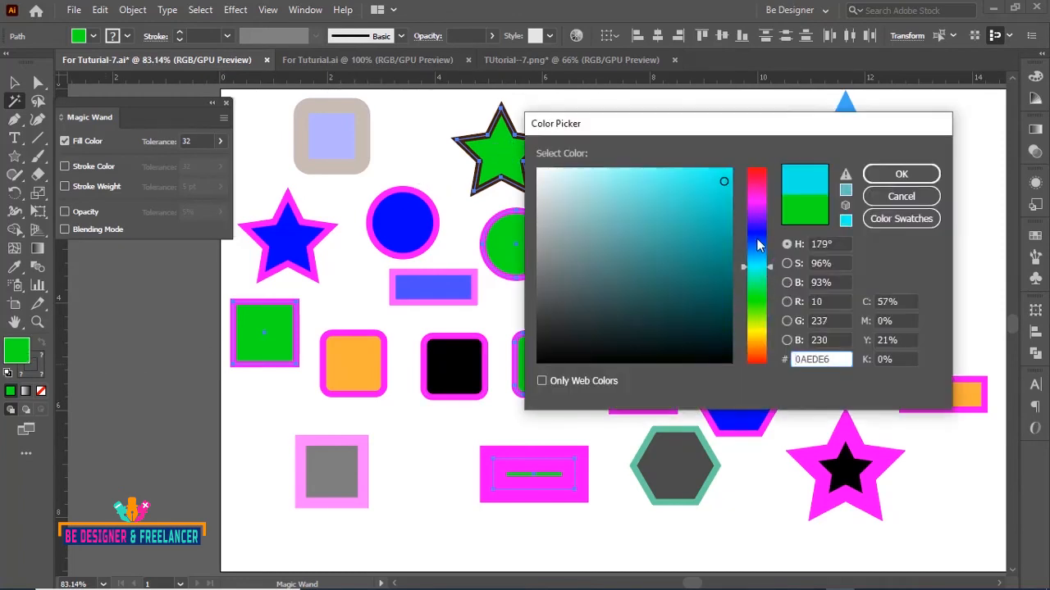
{"action": "left_click", "coordinate": [759, 235]}
{"action": "left_click", "coordinate": [758, 339]}
{"action": "left_click", "coordinate": [901, 173]}
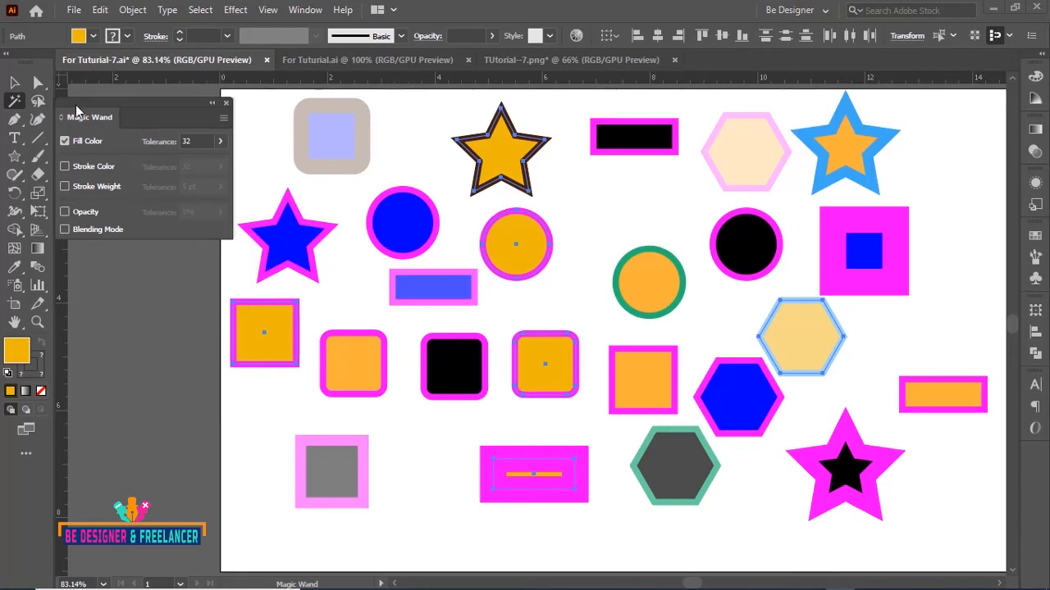
Step: Close the Magic Wand options, deselect the recoloured shapes, and reopen the Magic Wand options
{"action": "left_click", "coordinate": [226, 102]}
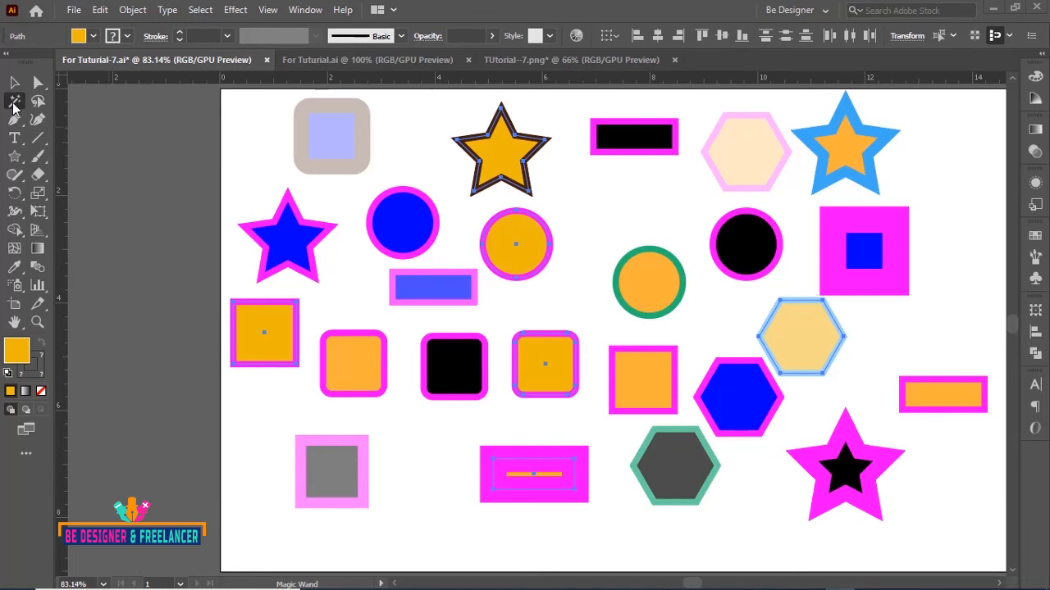
{"action": "left_click", "coordinate": [14, 103]}
{"action": "left_click", "coordinate": [14, 82]}
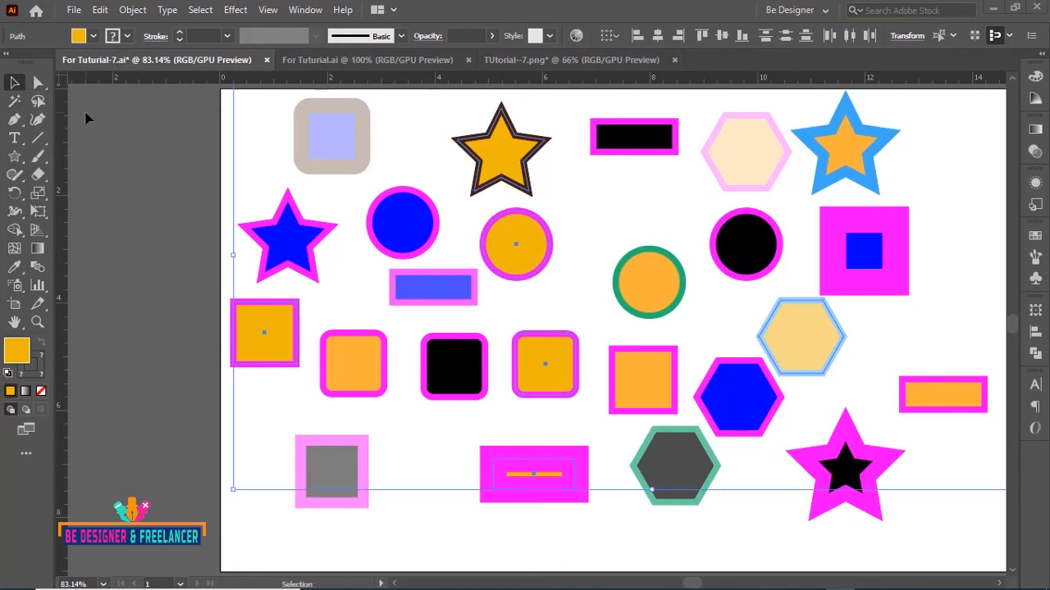
{"action": "left_click", "coordinate": [89, 118]}
{"action": "left_click", "coordinate": [14, 102]}
{"action": "double_click", "coordinate": [14, 102]}
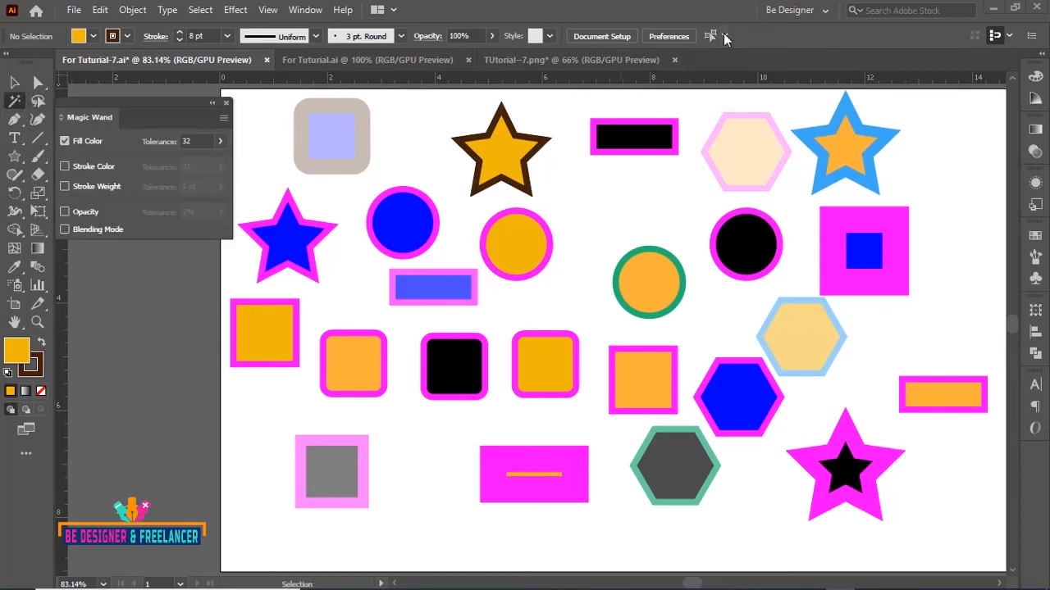
Step: Review the criteria available for selecting similar objects and close the Magic Wand options
{"action": "left_click", "coordinate": [724, 35]}
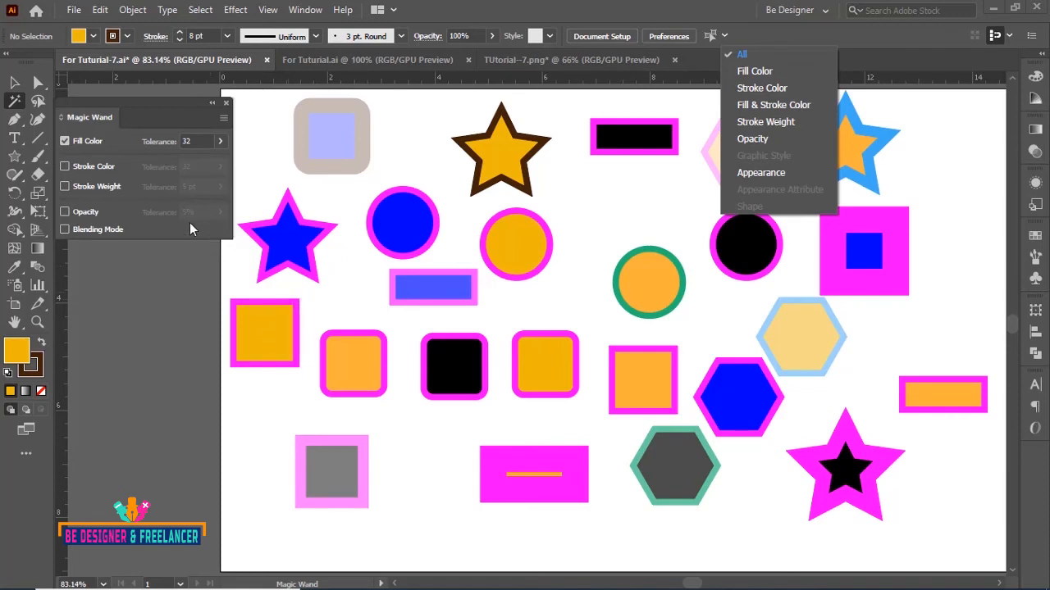
{"action": "left_click", "coordinate": [228, 107]}
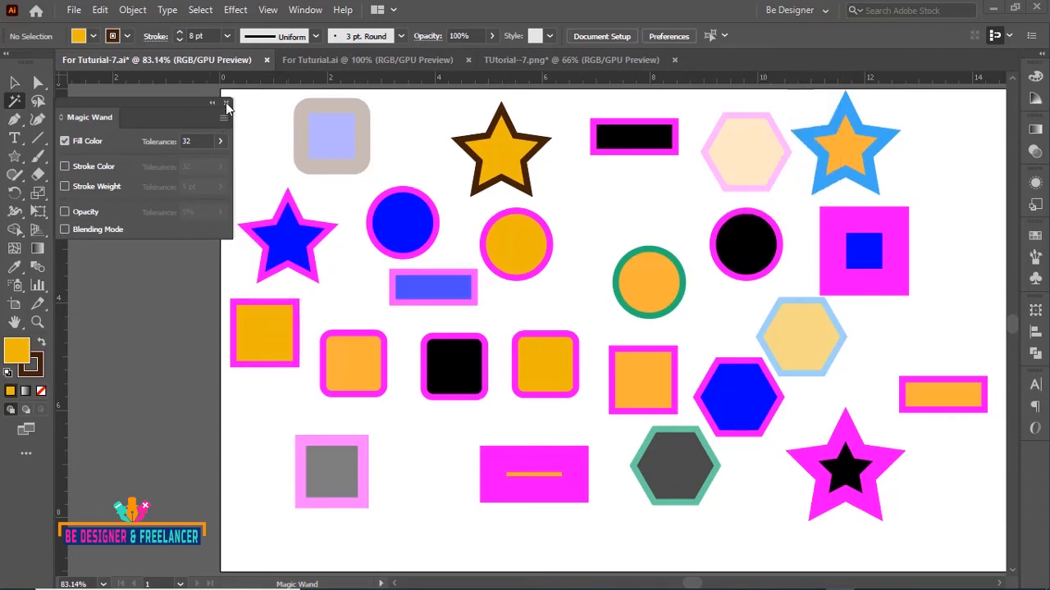
{"action": "left_click", "coordinate": [228, 107]}
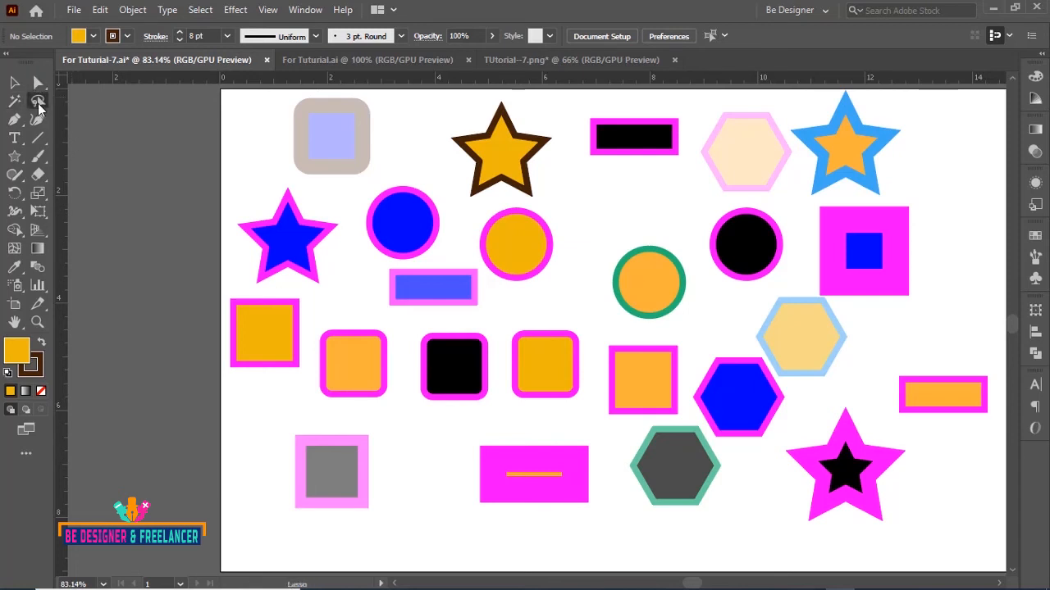
Step: Use the Lasso tool to select in turn the faded blue rounded square, the golden rounded square and the green-outlined dark hexagon
{"action": "left_click", "coordinate": [16, 269]}
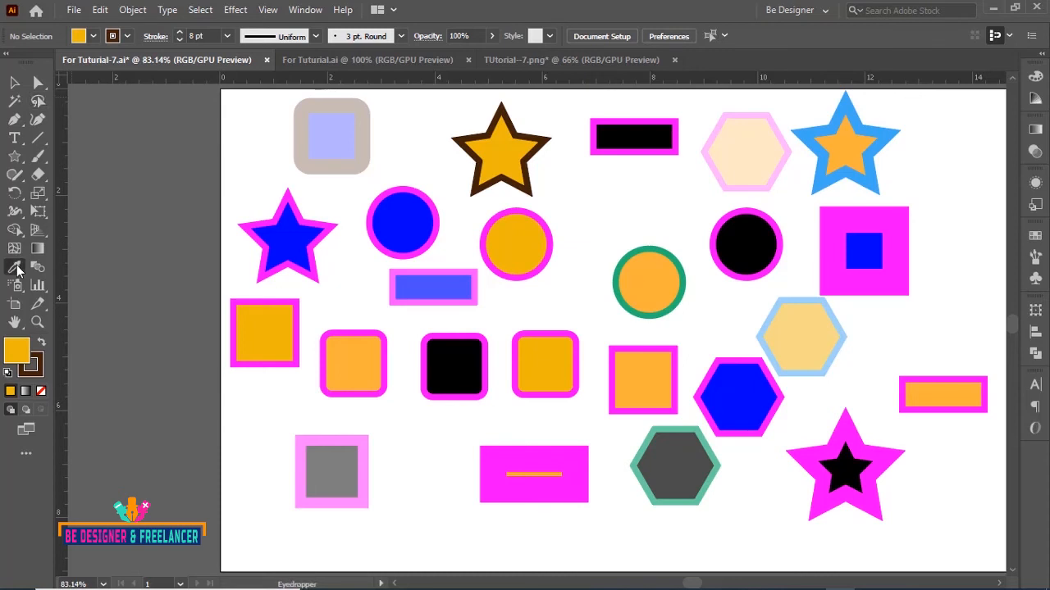
{"action": "key", "text": "q"}
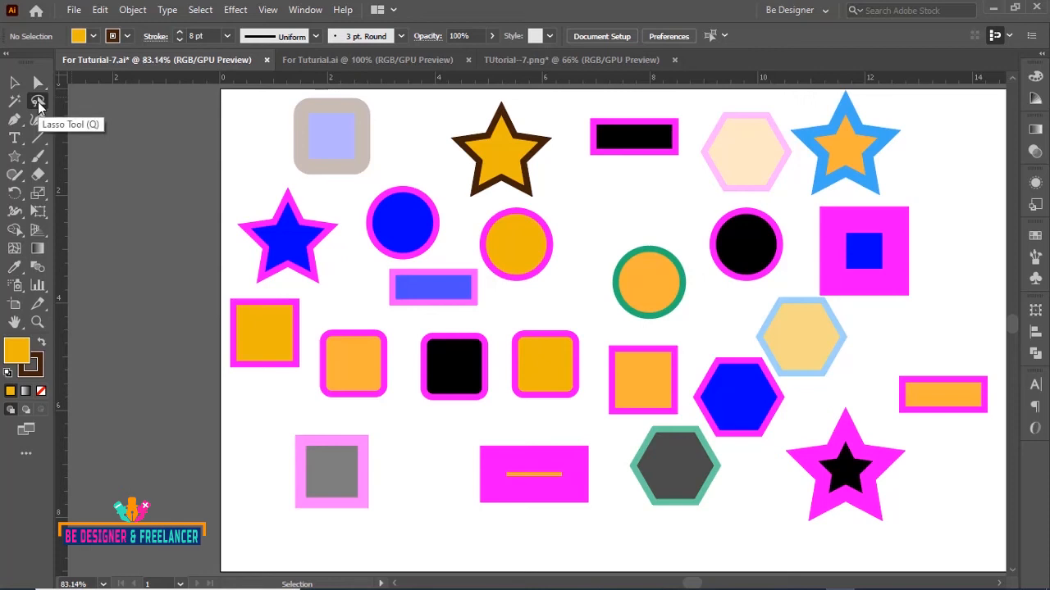
{"action": "left_click", "coordinate": [37, 102]}
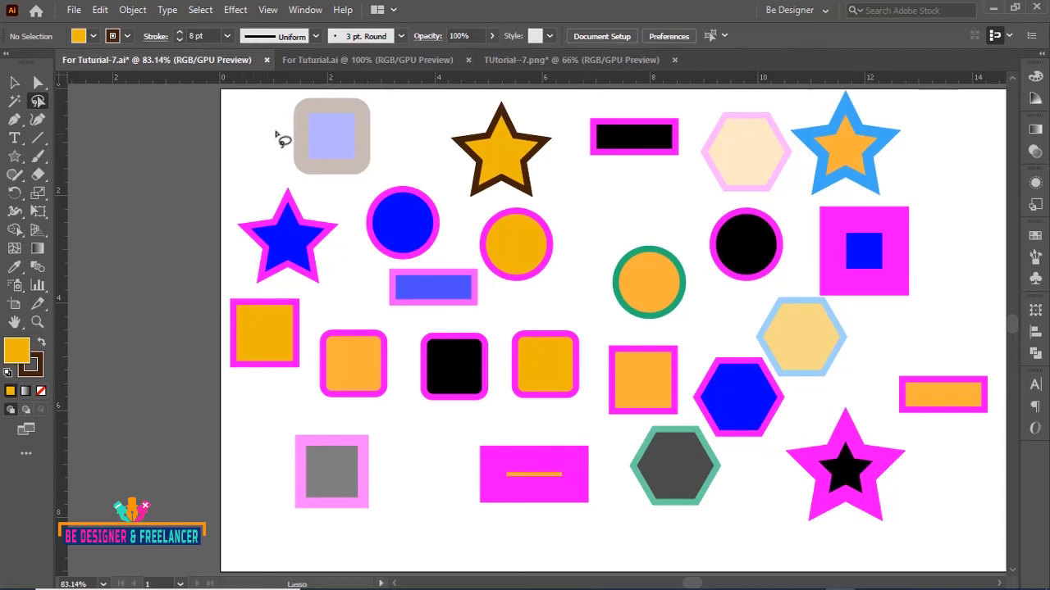
{"action": "mouse_move", "coordinate": [271, 102]}
{"action": "left_mouse_down"}
{"action": "mouse_move", "coordinate": [292, 182]}
{"action": "mouse_move", "coordinate": [327, 194]}
{"action": "mouse_move", "coordinate": [377, 183]}
{"action": "mouse_move", "coordinate": [397, 159]}
{"action": "mouse_move", "coordinate": [398, 115]}
{"action": "mouse_move", "coordinate": [379, 96]}
{"action": "mouse_move", "coordinate": [278, 112]}
{"action": "left_mouse_up"}
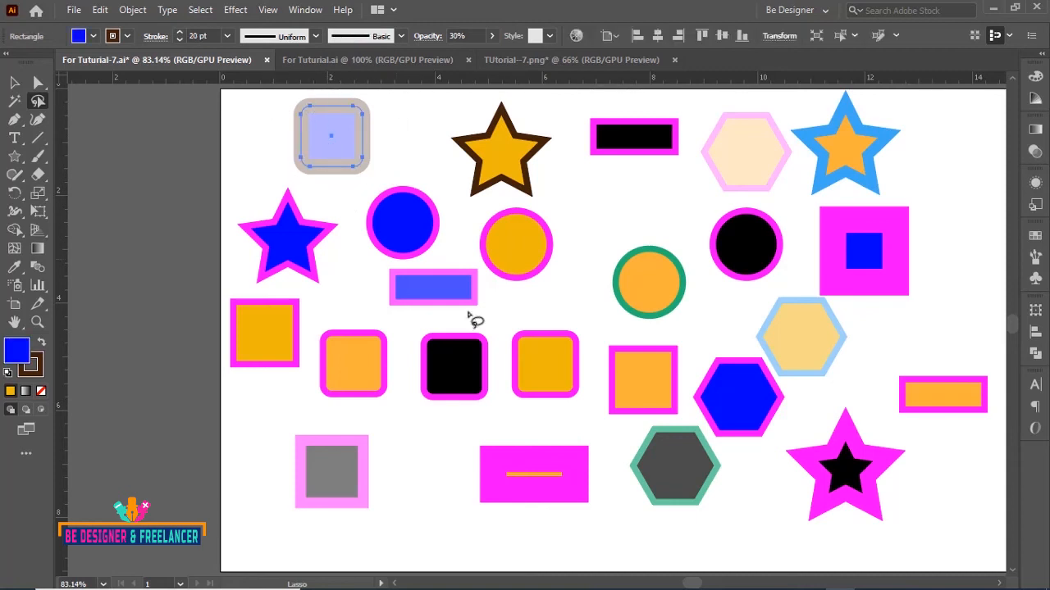
{"action": "mouse_move", "coordinate": [510, 329]}
{"action": "left_mouse_down"}
{"action": "mouse_move", "coordinate": [508, 390]}
{"action": "mouse_move", "coordinate": [538, 411]}
{"action": "mouse_move", "coordinate": [570, 407]}
{"action": "mouse_move", "coordinate": [592, 384]}
{"action": "mouse_move", "coordinate": [584, 328]}
{"action": "mouse_move", "coordinate": [543, 315]}
{"action": "mouse_move", "coordinate": [509, 330]}
{"action": "left_mouse_up"}
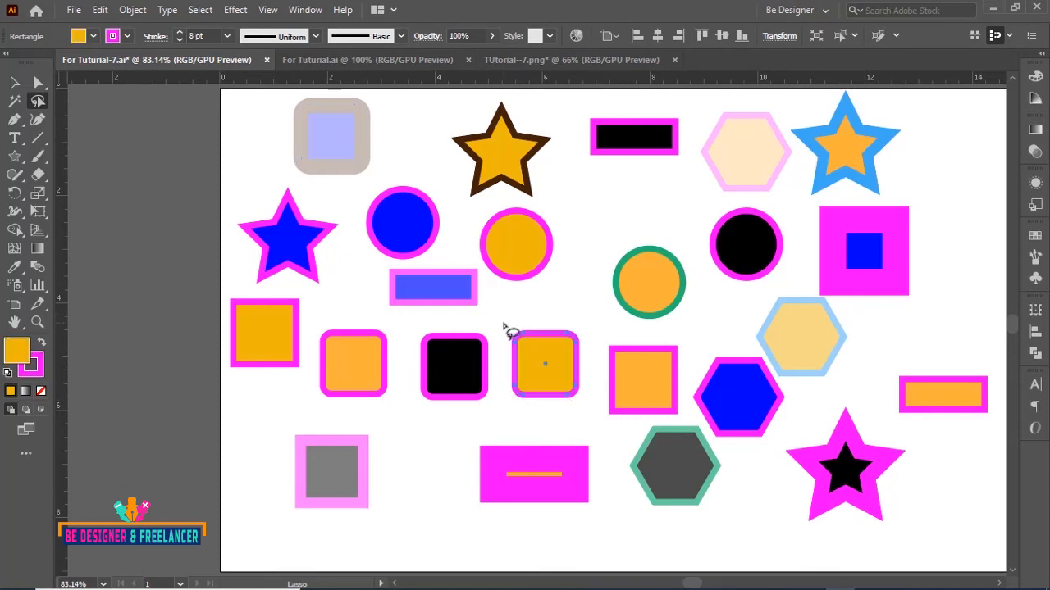
{"action": "mouse_move", "coordinate": [623, 437]}
{"action": "left_mouse_down"}
{"action": "mouse_move", "coordinate": [708, 430]}
{"action": "mouse_move", "coordinate": [734, 498]}
{"action": "mouse_move", "coordinate": [708, 518]}
{"action": "mouse_move", "coordinate": [636, 526]}
{"action": "mouse_move", "coordinate": [617, 487]}
{"action": "mouse_move", "coordinate": [627, 435]}
{"action": "left_mouse_up"}
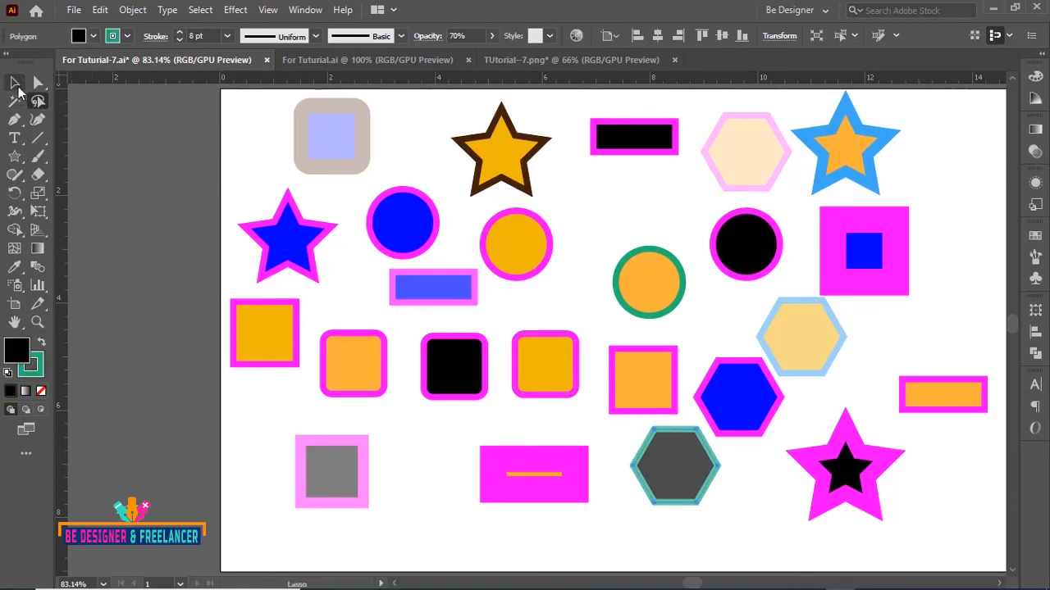
Step: Use the Selection tool to select the faded blue rounded square and then the brown-outlined golden star instead
{"action": "left_click", "coordinate": [14, 83]}
{"action": "left_click", "coordinate": [298, 130]}
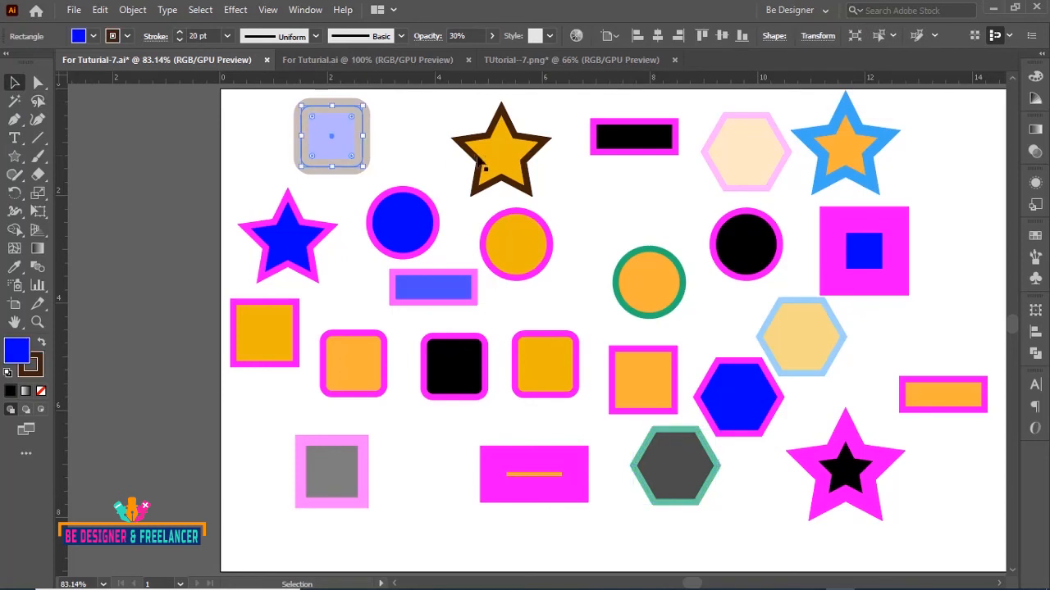
{"action": "left_click", "coordinate": [487, 185]}
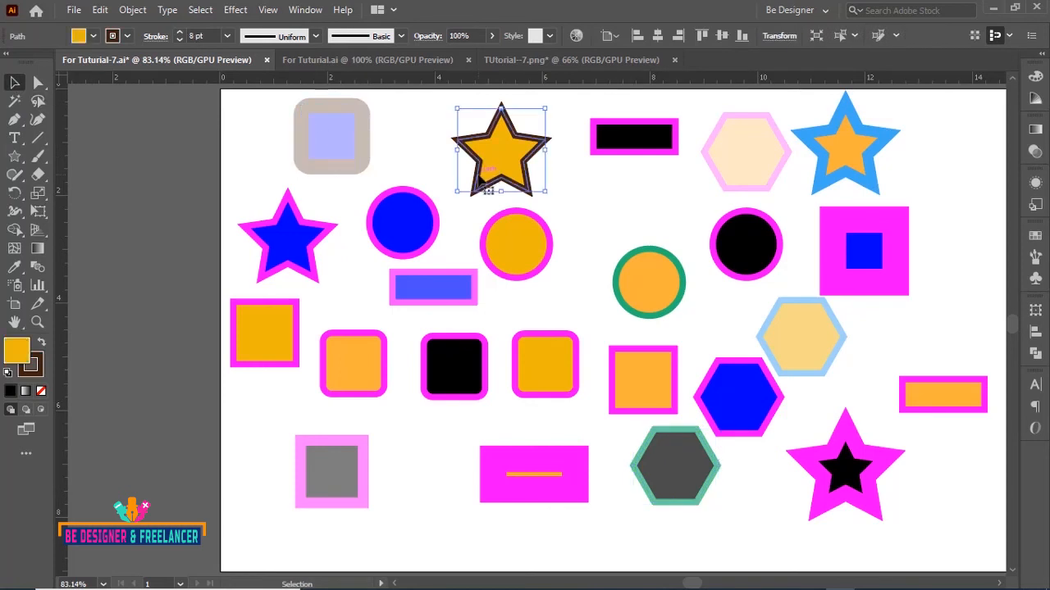
Step: Clear the current selection and use the Lasso tool to select the faded blue rounded square, the magenta-outlined golden circle and the green-outlined circle together
{"action": "left_click", "coordinate": [548, 251]}
{"action": "left_click", "coordinate": [606, 218]}
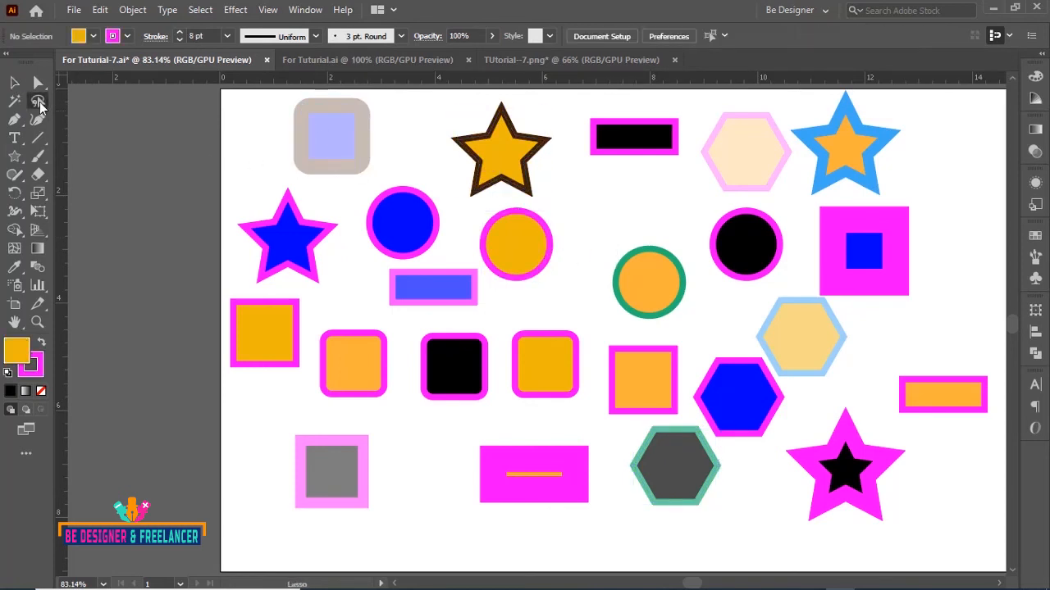
{"action": "mouse_move", "coordinate": [273, 101]}
{"action": "left_mouse_down"}
{"action": "mouse_move", "coordinate": [294, 183]}
{"action": "mouse_move", "coordinate": [338, 191]}
{"action": "mouse_move", "coordinate": [370, 181]}
{"action": "mouse_move", "coordinate": [393, 146]}
{"action": "mouse_move", "coordinate": [388, 105]}
{"action": "mouse_move", "coordinate": [267, 105]}
{"action": "left_mouse_up"}
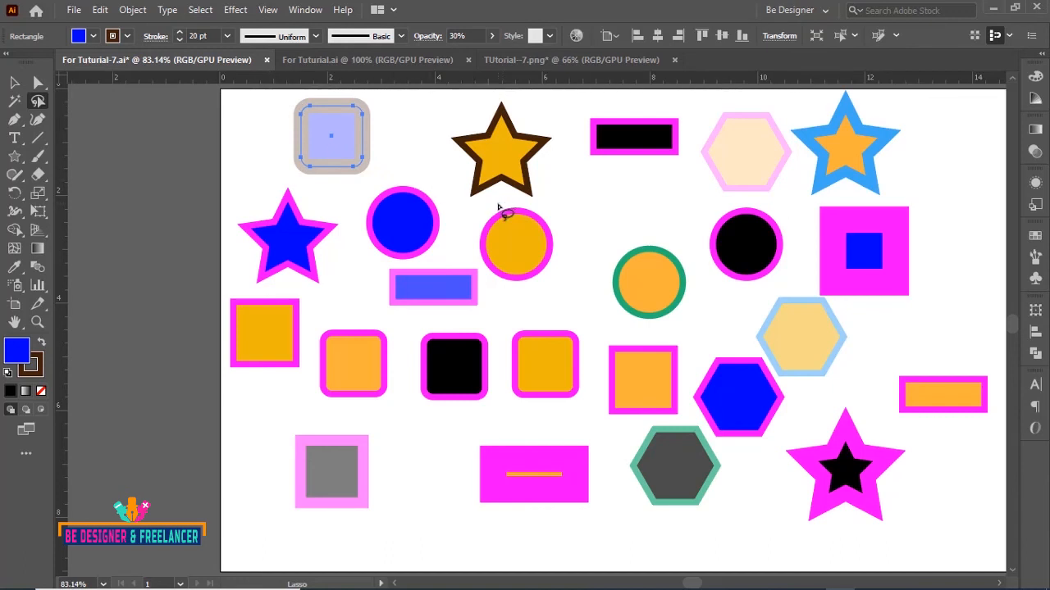
{"action": "mouse_move", "coordinate": [496, 207]}
{"action": "left_mouse_down"}
{"action": "mouse_move", "coordinate": [474, 234]}
{"action": "mouse_move", "coordinate": [493, 279]}
{"action": "mouse_move", "coordinate": [515, 293]}
{"action": "mouse_move", "coordinate": [553, 287]}
{"action": "mouse_move", "coordinate": [573, 246]}
{"action": "mouse_move", "coordinate": [566, 231]}
{"action": "mouse_move", "coordinate": [545, 210]}
{"action": "mouse_move", "coordinate": [485, 218]}
{"action": "left_mouse_up"}
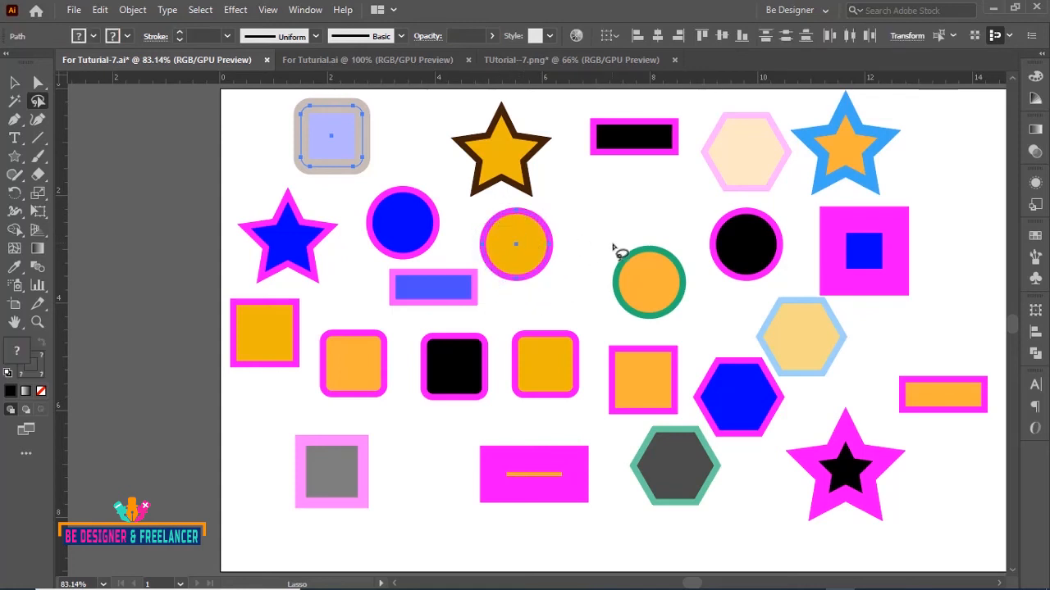
{"action": "mouse_move", "coordinate": [681, 237]}
{"action": "left_mouse_down"}
{"action": "mouse_move", "coordinate": [693, 300]}
{"action": "mouse_move", "coordinate": [658, 322]}
{"action": "mouse_move", "coordinate": [619, 324]}
{"action": "mouse_move", "coordinate": [602, 291]}
{"action": "mouse_move", "coordinate": [608, 265]}
{"action": "mouse_move", "coordinate": [681, 241]}
{"action": "left_mouse_up"}
Step: With the Selection tool, reselect the faded blue rounded square, the magenta-outlined golden circle and the green-outlined circle together, and deselect everything
{"action": "left_click", "coordinate": [15, 82]}
{"action": "left_click", "coordinate": [143, 140]}
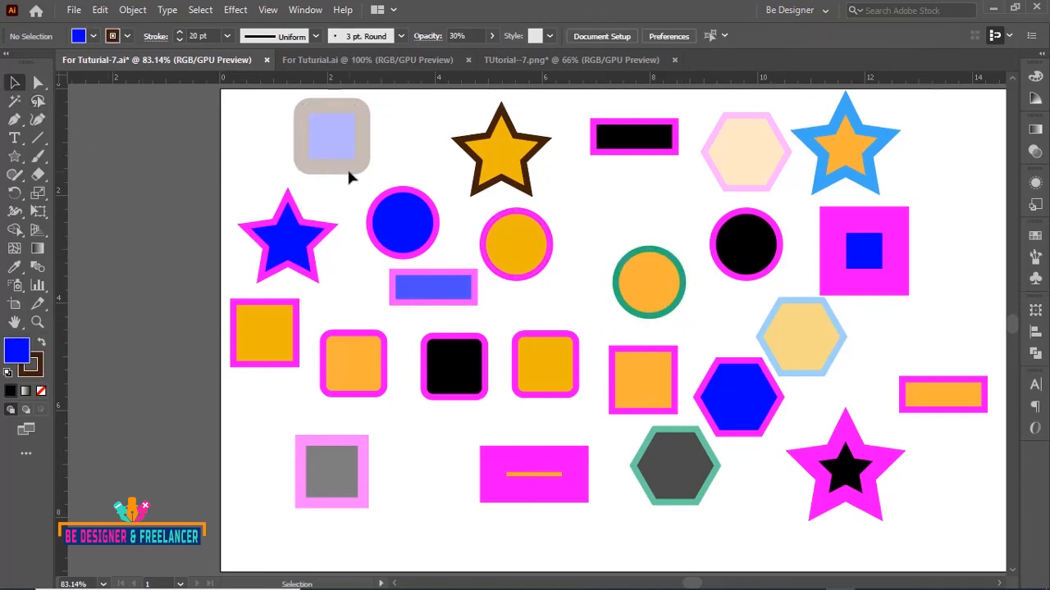
{"action": "left_click", "coordinate": [347, 170]}
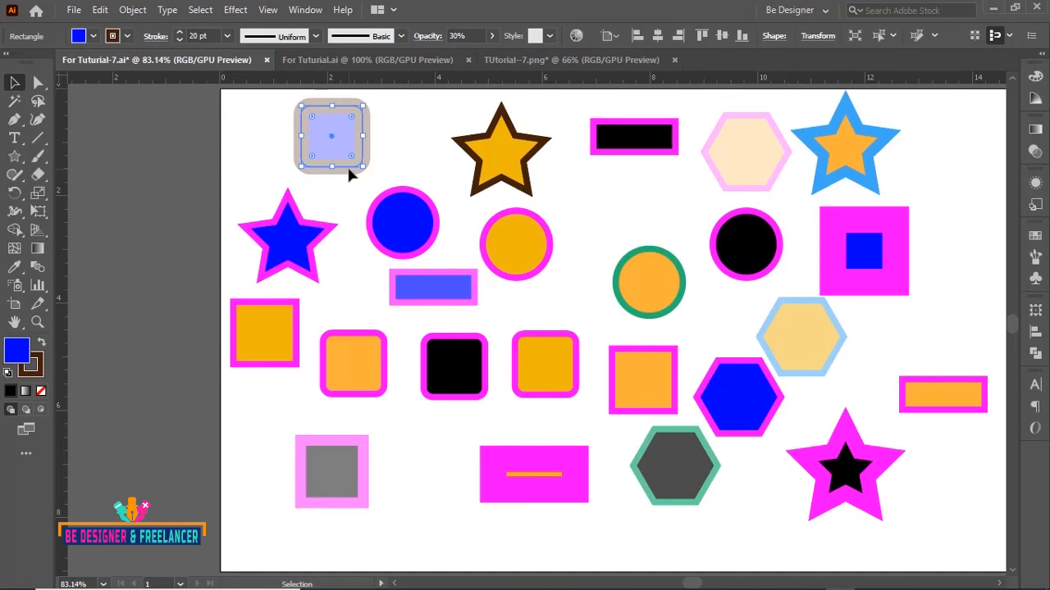
{"action": "left_click", "coordinate": [548, 261], "text": "shift"}
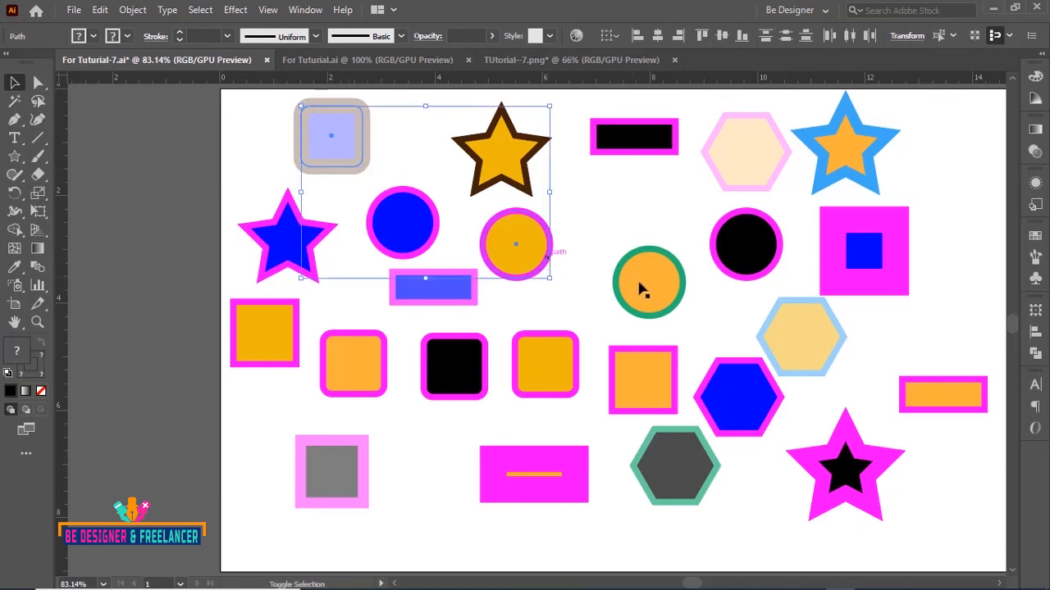
{"action": "left_click", "coordinate": [675, 304], "text": "shift"}
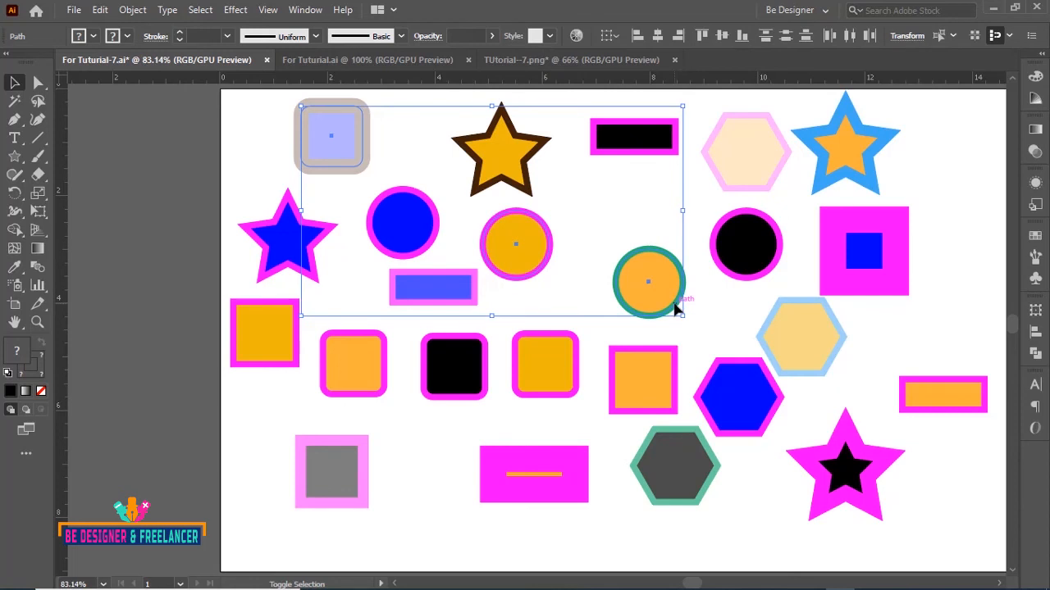
{"action": "left_click", "coordinate": [603, 215]}
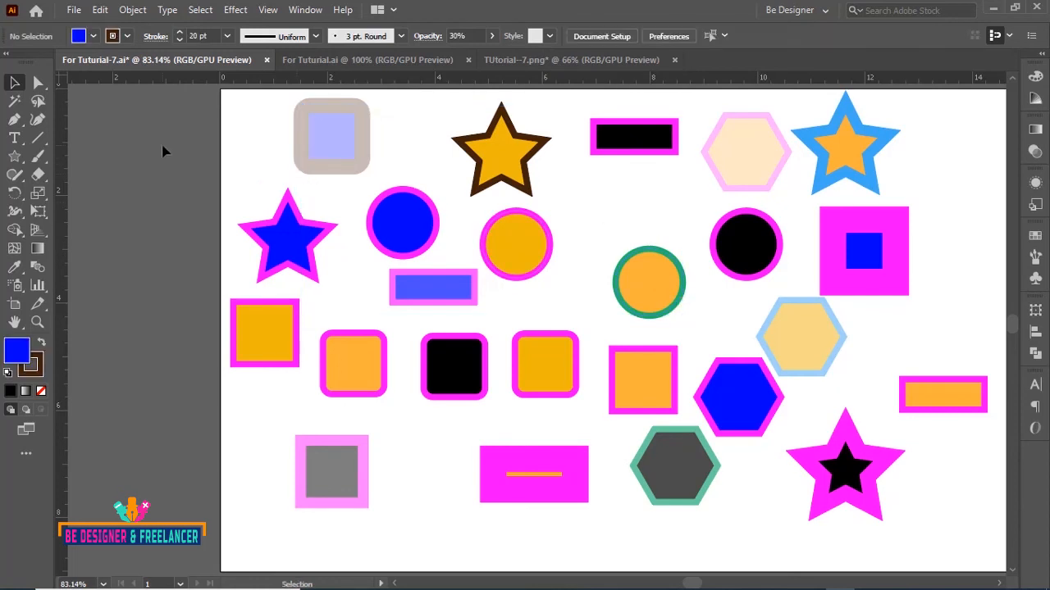
Step: Use the Lasso tool to select the black rectangle with the golden rounded square, and then the green-outlined circle with the thick magenta-outlined rectangle instead
{"action": "left_click", "coordinate": [38, 102]}
{"action": "mouse_move", "coordinate": [289, 94]}
{"action": "left_mouse_down"}
{"action": "mouse_move", "coordinate": [270, 145]}
{"action": "mouse_move", "coordinate": [312, 182]}
{"action": "mouse_move", "coordinate": [391, 161]}
{"action": "mouse_move", "coordinate": [384, 110]}
{"action": "mouse_move", "coordinate": [436, 163]}
{"action": "mouse_move", "coordinate": [482, 281]}
{"action": "mouse_move", "coordinate": [512, 295]}
{"action": "mouse_move", "coordinate": [566, 266]}
{"action": "mouse_move", "coordinate": [564, 213]}
{"action": "mouse_move", "coordinate": [464, 204]}
{"action": "mouse_move", "coordinate": [421, 110]}
{"action": "mouse_move", "coordinate": [284, 97]}
{"action": "mouse_move", "coordinate": [257, 126]}
{"action": "left_mouse_up"}
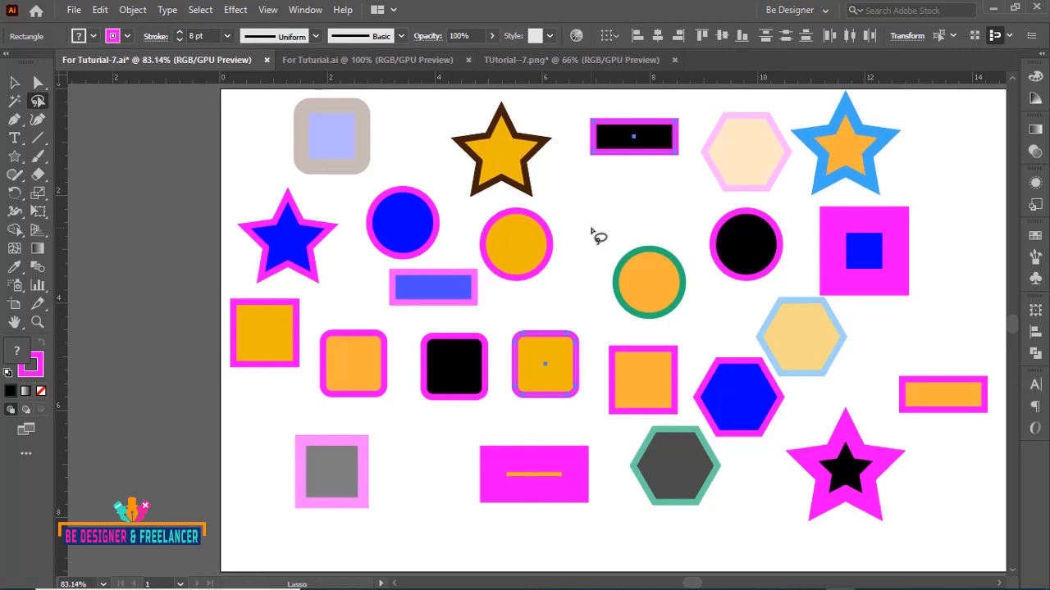
{"action": "mouse_move", "coordinate": [605, 260]}
{"action": "left_mouse_down"}
{"action": "mouse_move", "coordinate": [593, 299]}
{"action": "mouse_move", "coordinate": [694, 321]}
{"action": "mouse_move", "coordinate": [700, 261]}
{"action": "mouse_move", "coordinate": [628, 242]}
{"action": "mouse_move", "coordinate": [595, 261]}
{"action": "mouse_move", "coordinate": [581, 304]}
{"action": "mouse_move", "coordinate": [600, 396]}
{"action": "mouse_move", "coordinate": [595, 508]}
{"action": "mouse_move", "coordinate": [462, 494]}
{"action": "mouse_move", "coordinate": [602, 382]}
{"action": "mouse_move", "coordinate": [586, 306]}
{"action": "mouse_move", "coordinate": [608, 267]}
{"action": "left_mouse_up"}
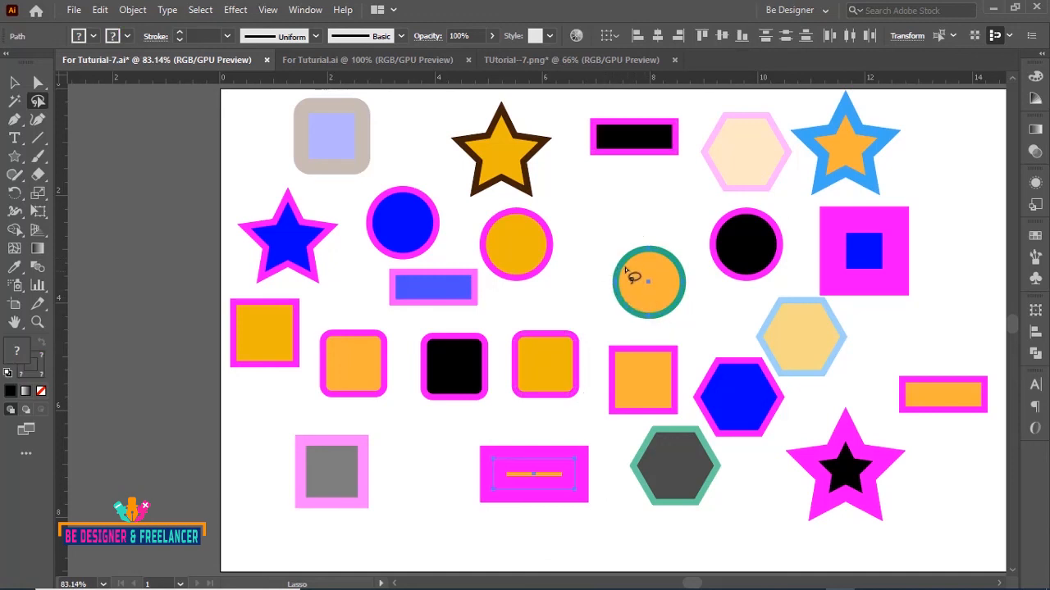
Step: Set the stroke colour of the selected circle and rectangle to cyan 08E9F4
{"action": "double_click", "coordinate": [42, 364]}
{"action": "left_click_drag", "start_coordinate": [643, 132], "coordinate": [131, 105]}
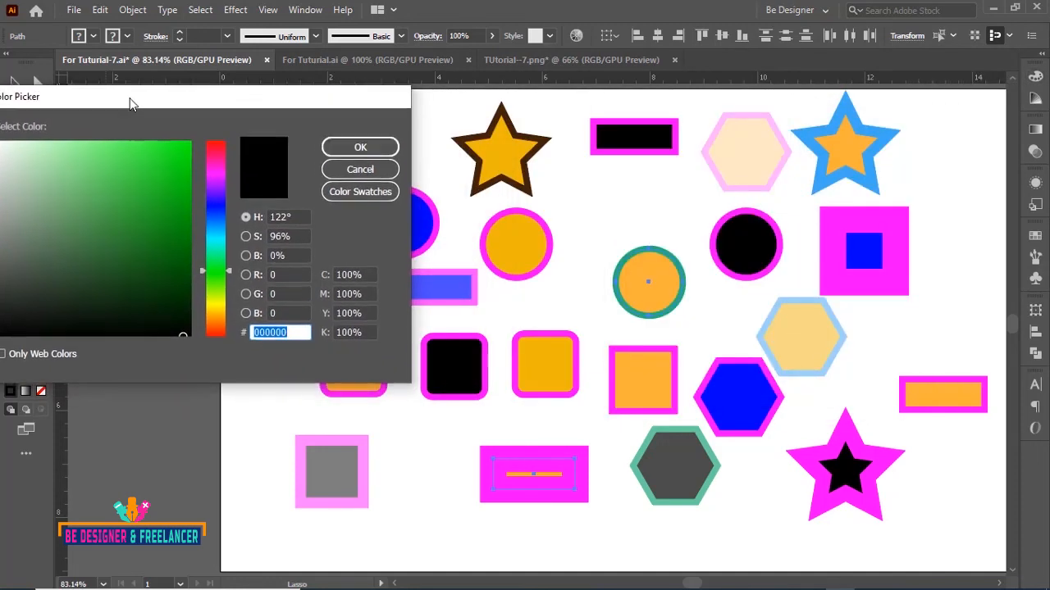
{"action": "left_click", "coordinate": [215, 240]}
{"action": "type", "text": "08E9F4"}
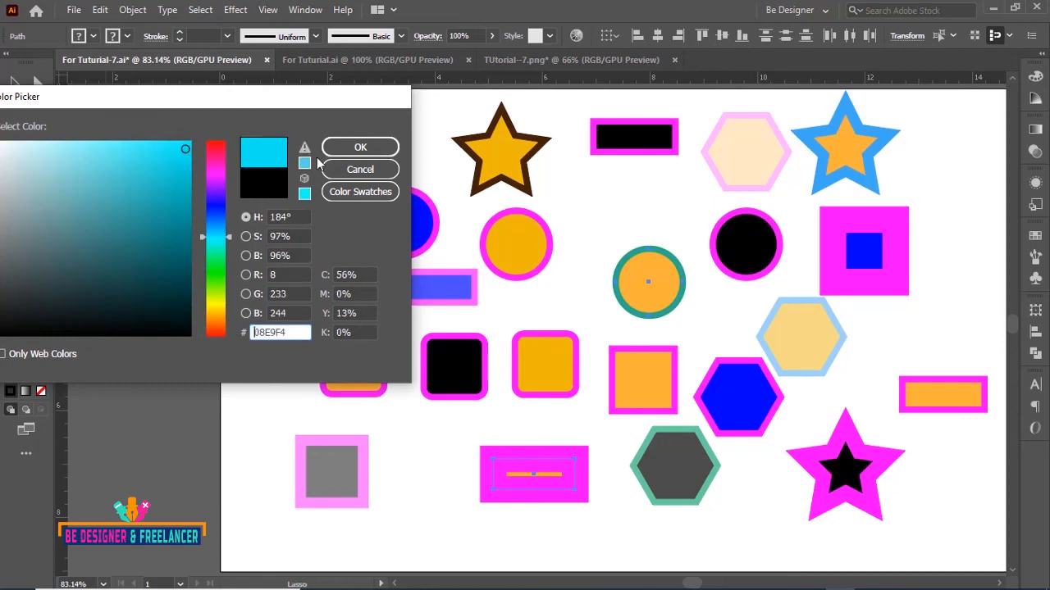
{"action": "left_click", "coordinate": [361, 148]}
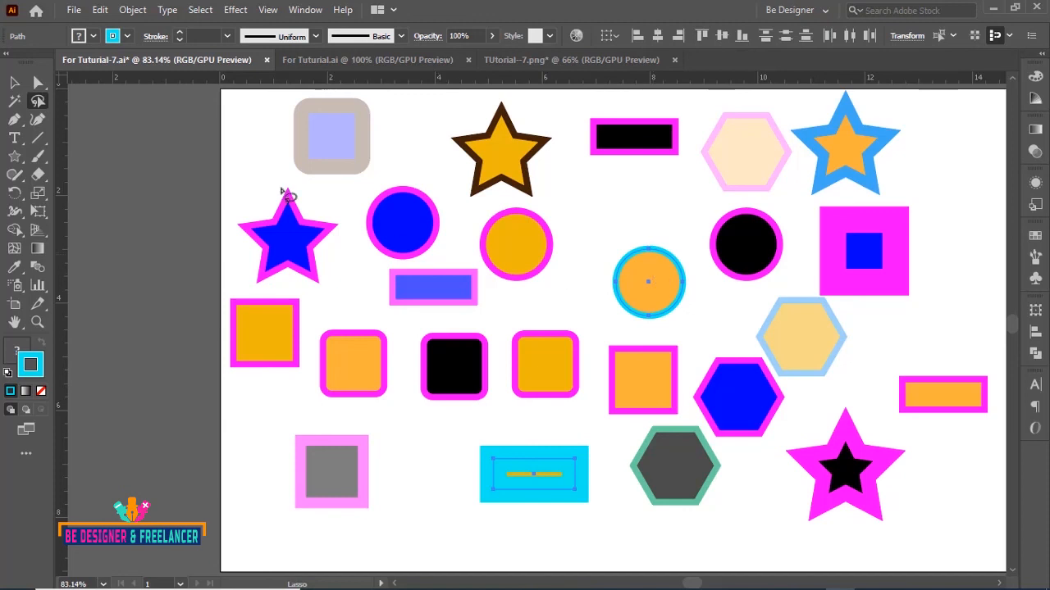
Step: Set the stroke weight of the selected circle and rectangle to 8 pt and deselect them
{"action": "key", "text": "ctrl"}
{"action": "left_click", "coordinate": [227, 37]}
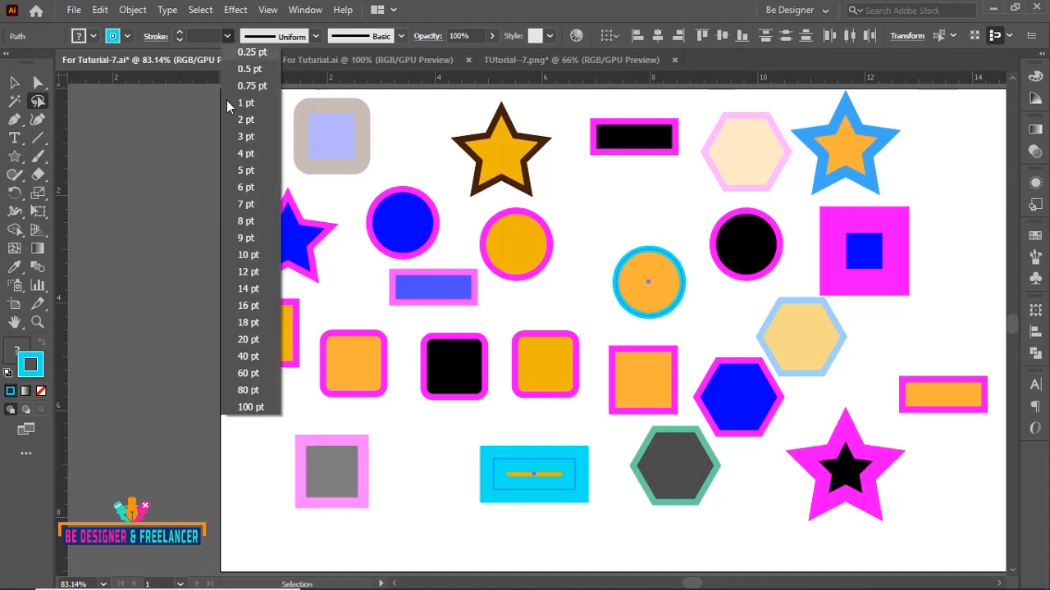
{"action": "left_click", "coordinate": [239, 221]}
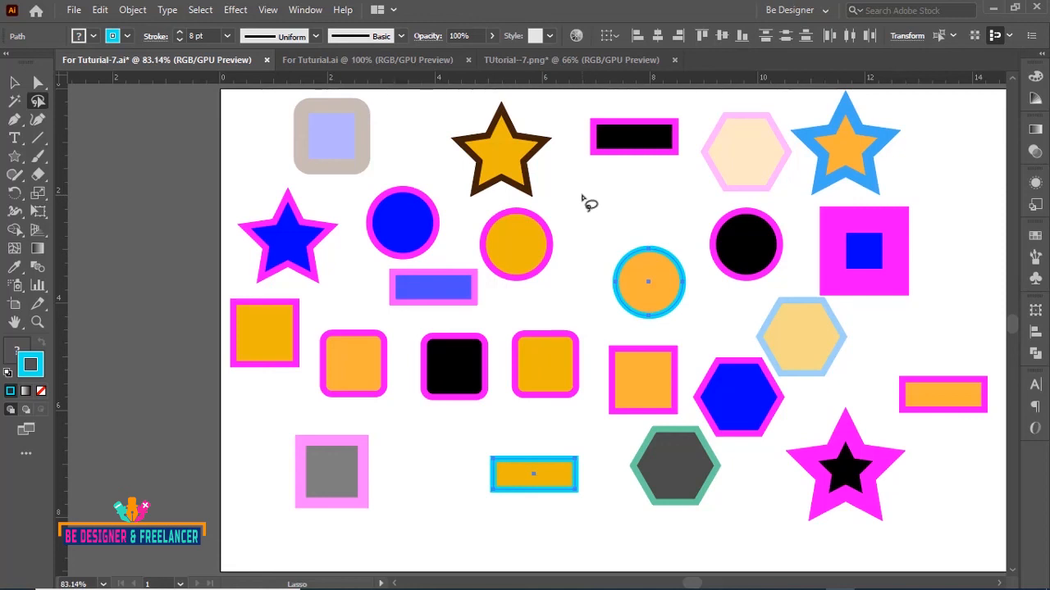
{"action": "left_click", "coordinate": [532, 533]}
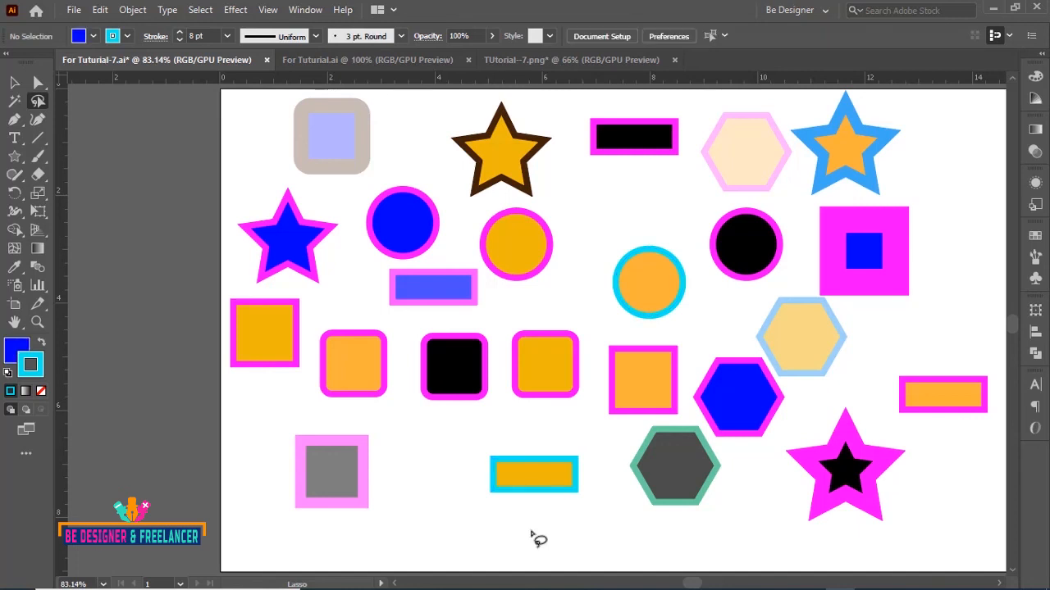